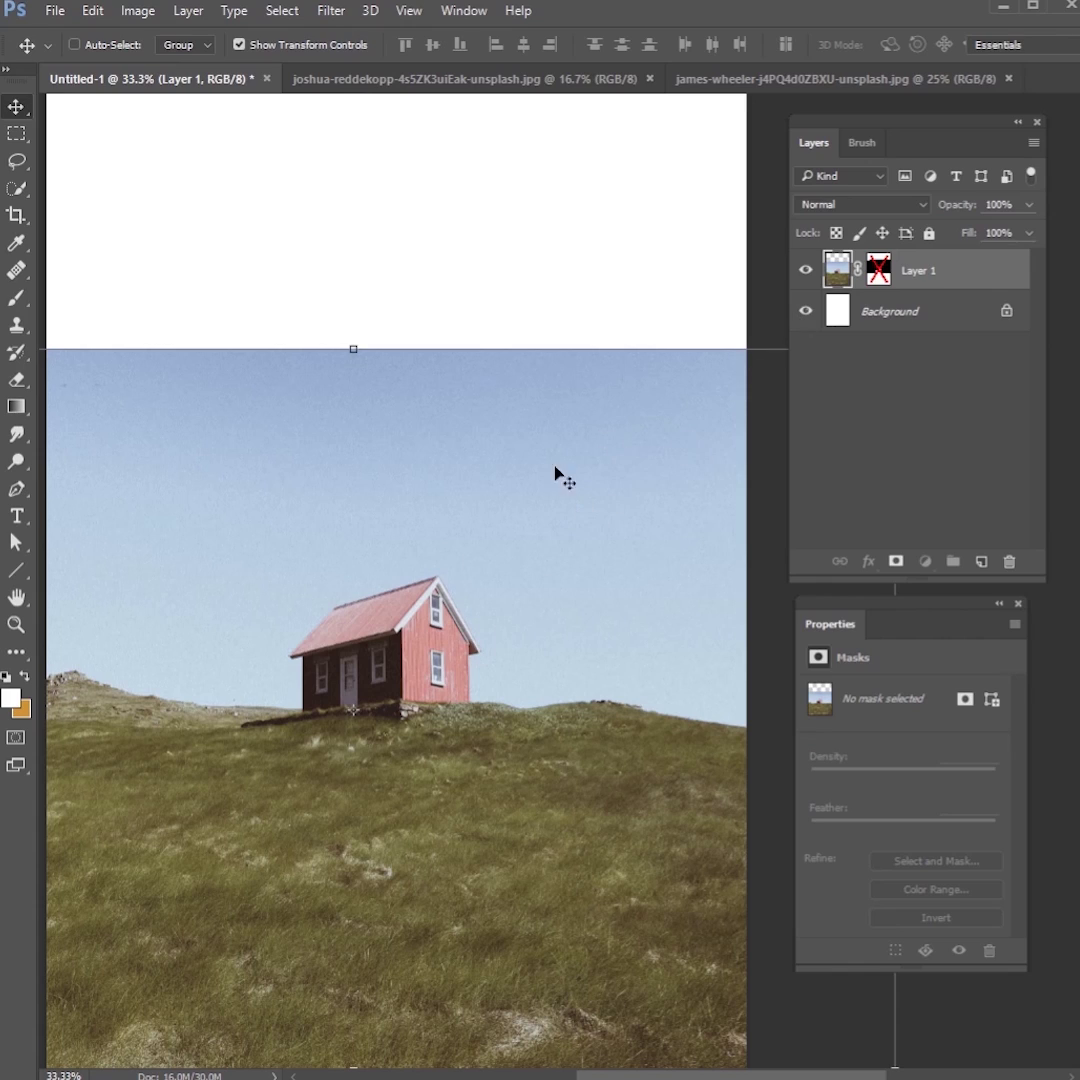
Step: Re-enable the disabled layer mask on Layer 1 so the sky behind the house is hidden
{"action": "right_click", "coordinate": [869, 275]}
{"action": "left_click", "coordinate": [921, 290]}
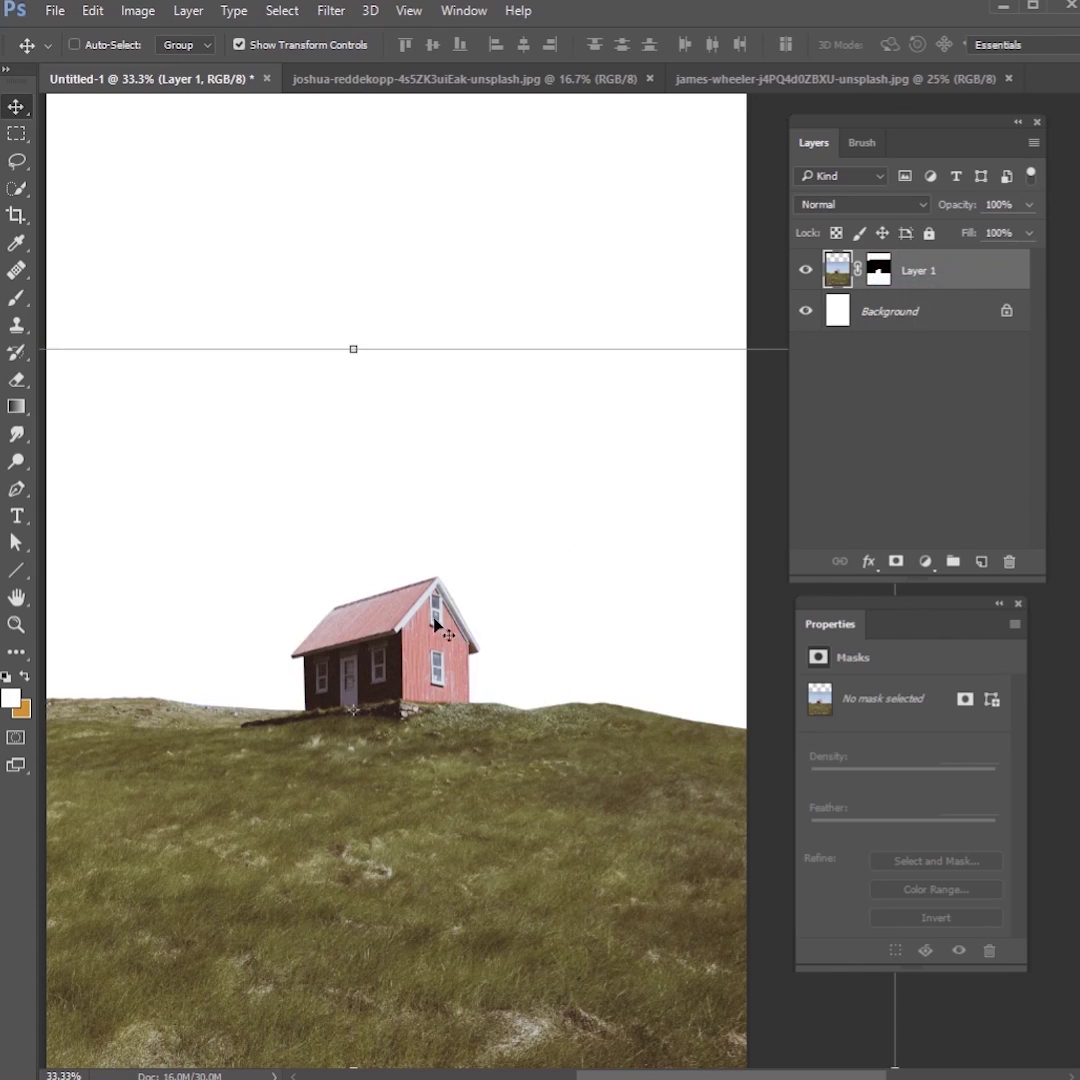
Step: Copy the snowy mountain photo into Untitled-1 as a new layer directly above the Background
{"action": "left_click", "coordinate": [930, 312]}
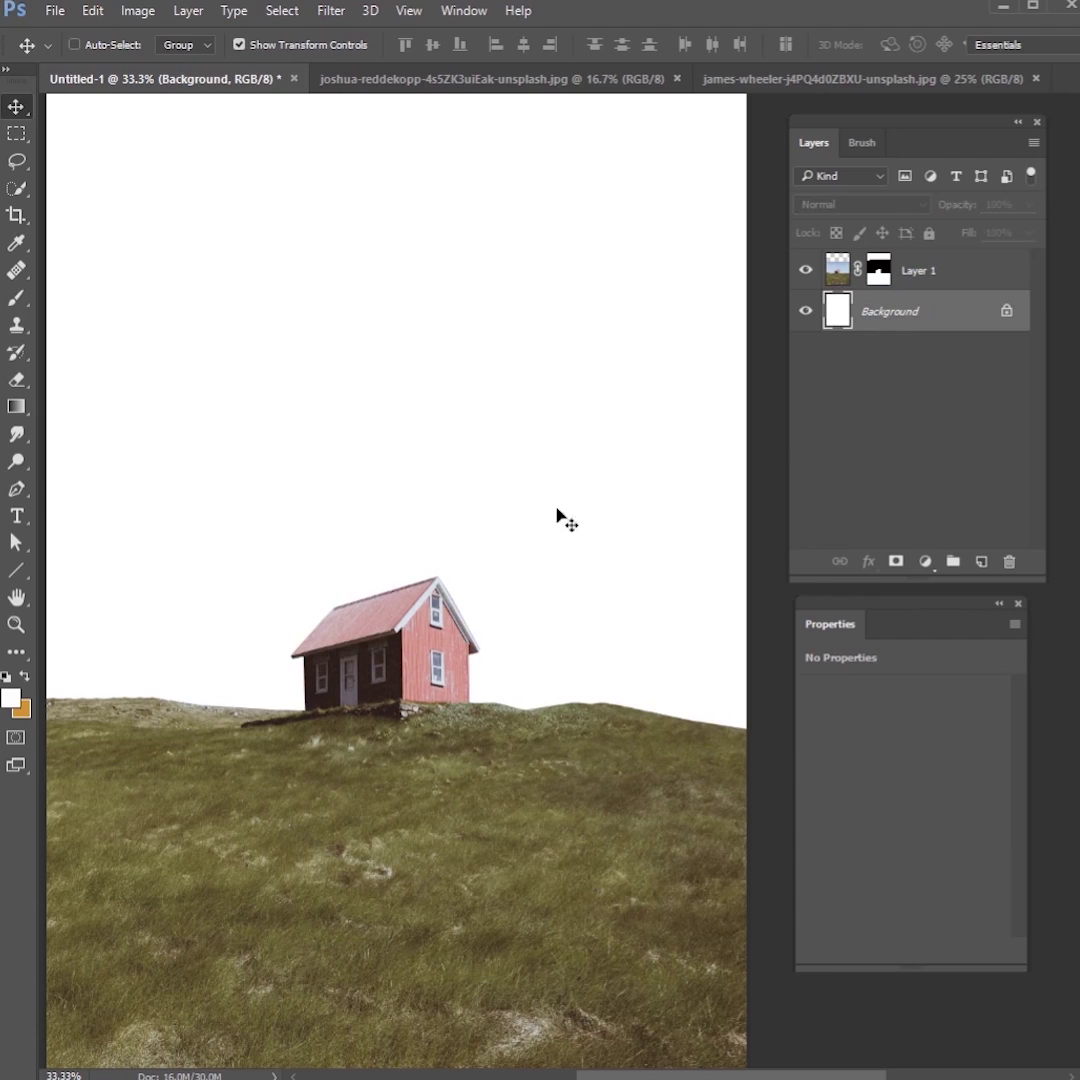
{"action": "left_click", "coordinate": [478, 80]}
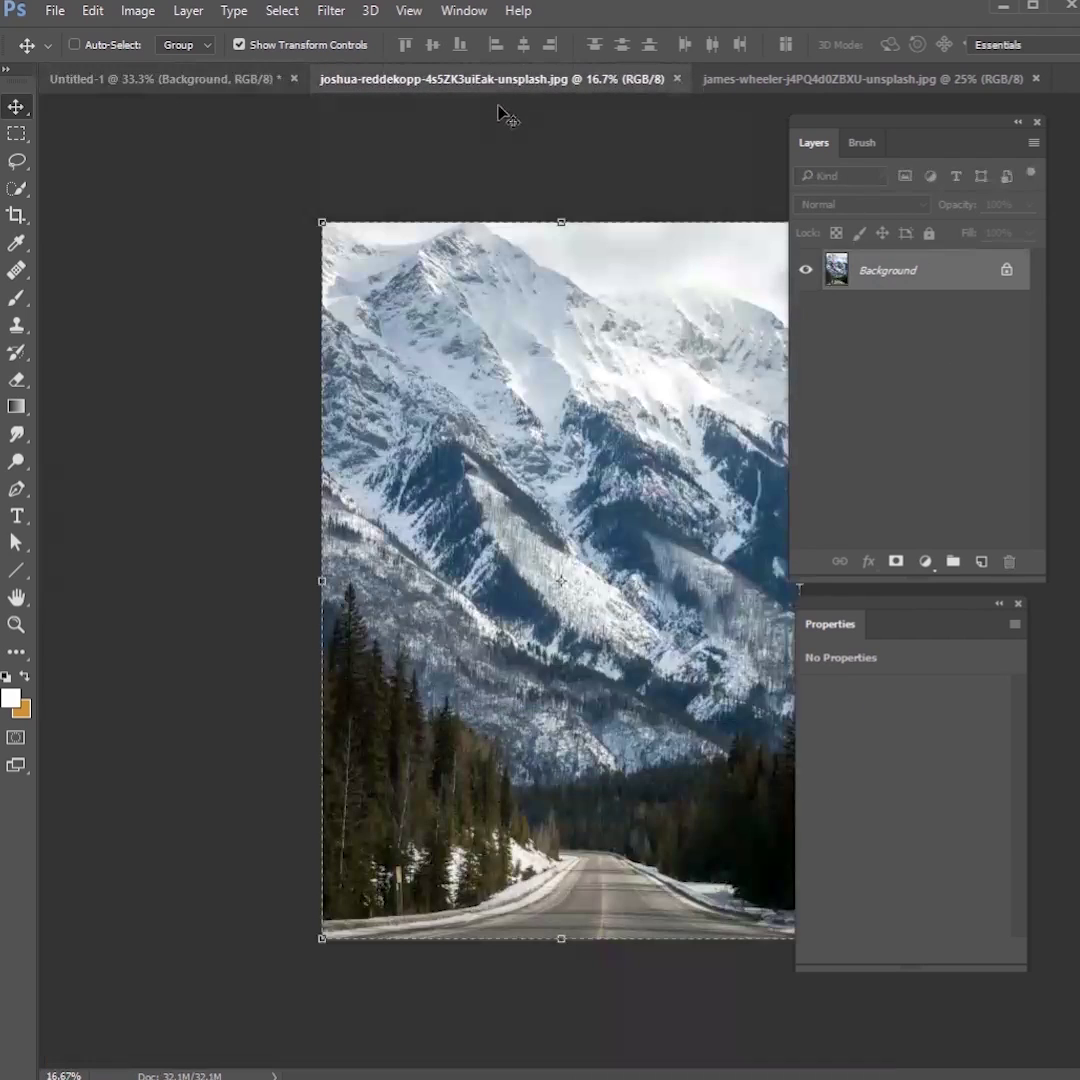
{"action": "left_click", "coordinate": [196, 80]}
{"action": "left_click_drag", "start_coordinate": [541, 305], "coordinate": [199, 315]}
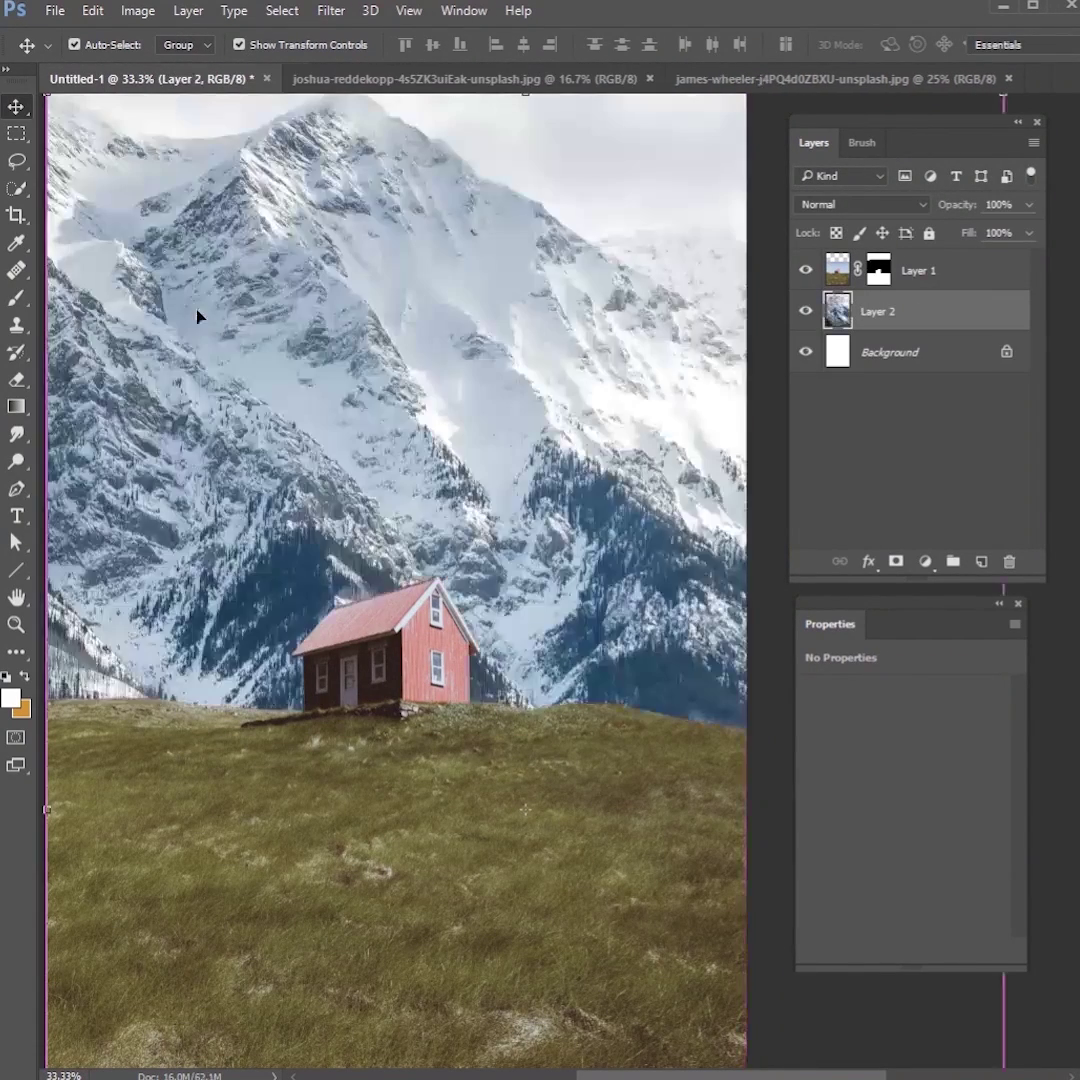
Step: Scale the mountain layer proportionally to about 76% and position it to fill the canvas behind the house
{"action": "left_click_drag", "start_coordinate": [172, 213], "coordinate": [252, 277]}
{"action": "left_click_drag", "start_coordinate": [129, 165], "coordinate": [392, 362]}
{"action": "left_click_drag", "start_coordinate": [486, 448], "coordinate": [240, 252]}
{"action": "left_click_drag", "start_coordinate": [85, 157], "coordinate": [188, 234]}
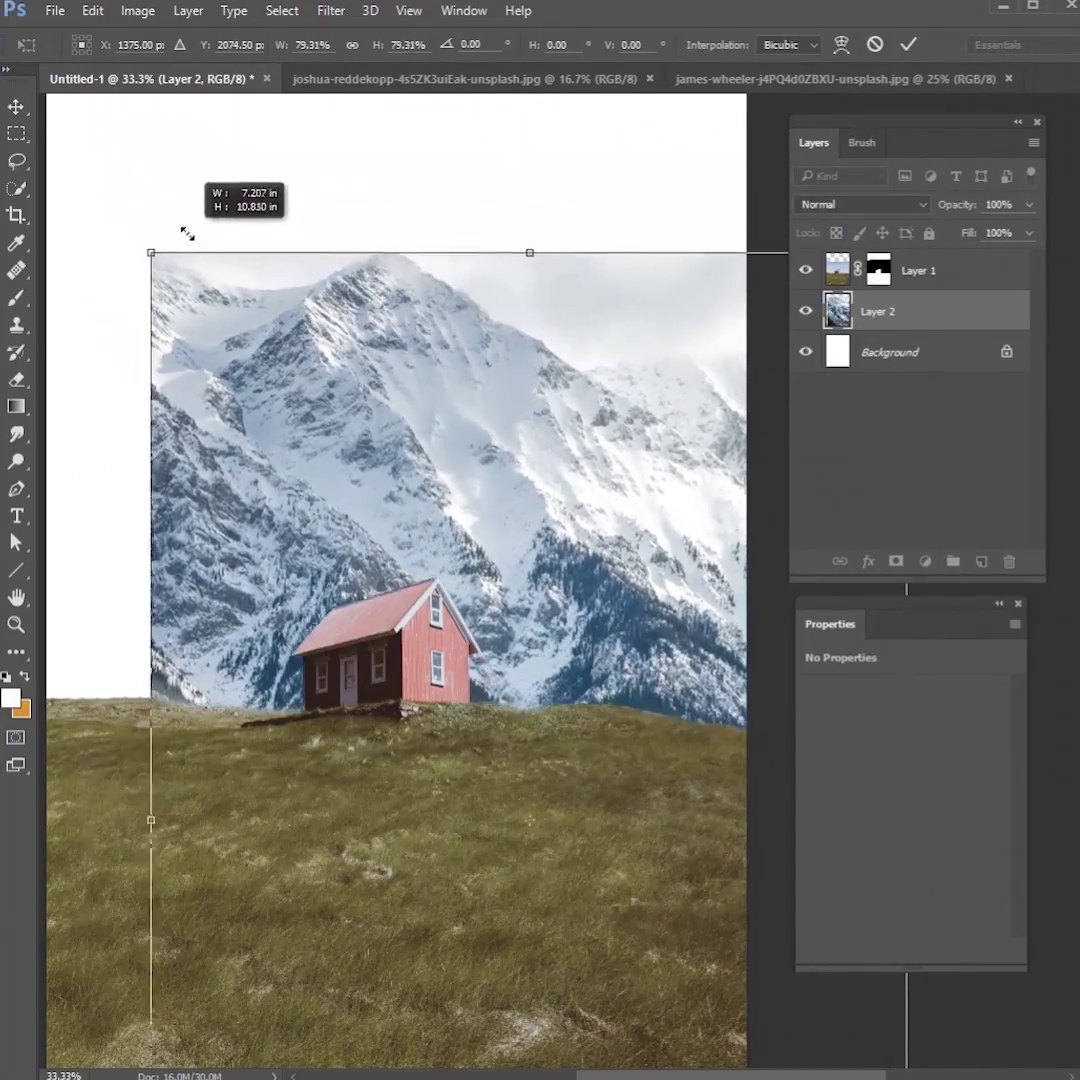
{"action": "left_click_drag", "start_coordinate": [367, 440], "coordinate": [270, 300]}
{"action": "left_click_drag", "start_coordinate": [90, 144], "coordinate": [114, 178]}
{"action": "left_click_drag", "start_coordinate": [212, 242], "coordinate": [163, 171]}
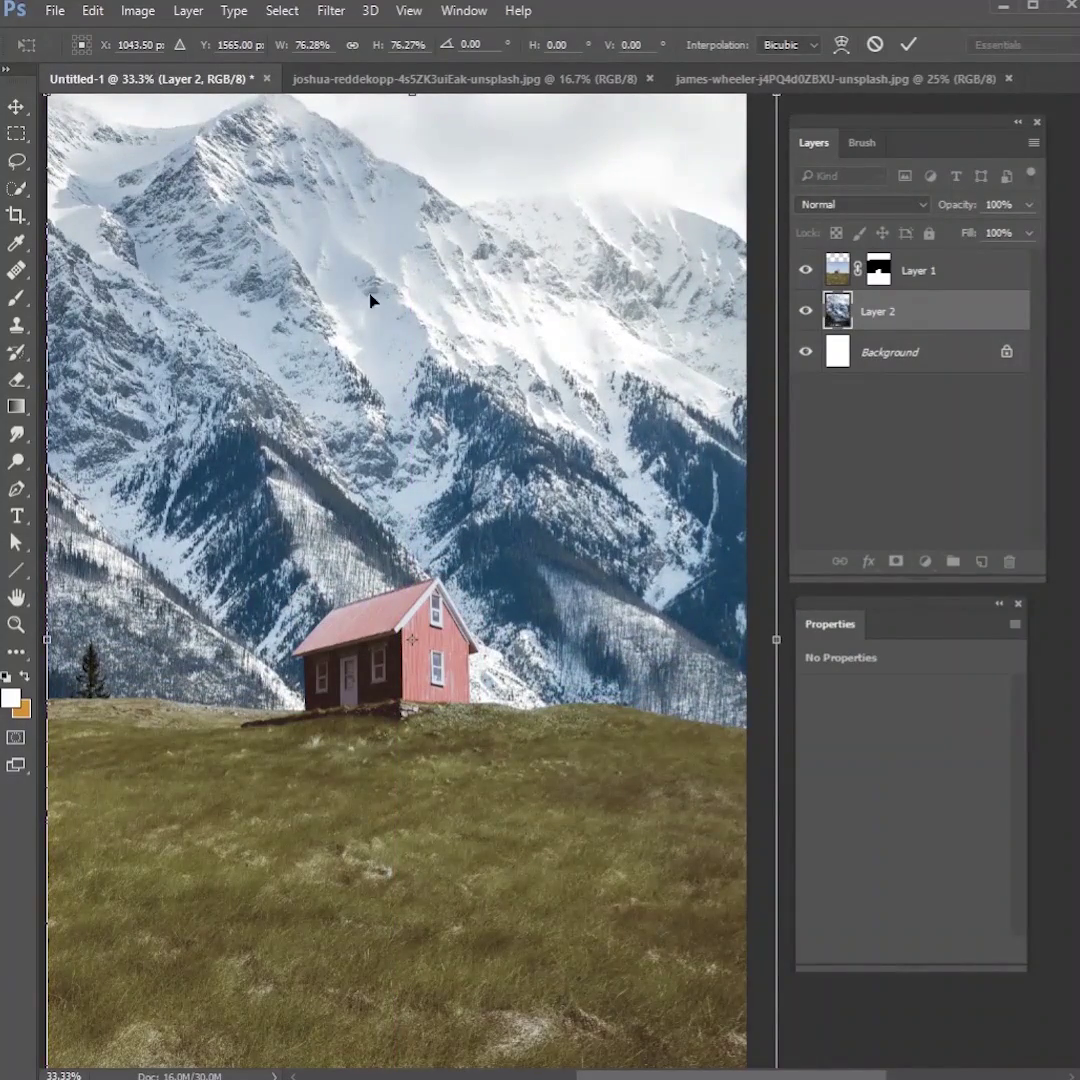
{"action": "left_click", "coordinate": [910, 42]}
Step: Copy the whole snowy forest photo and paste it into Untitled-1 as a new layer above Layer 1
{"action": "left_click", "coordinate": [770, 78]}
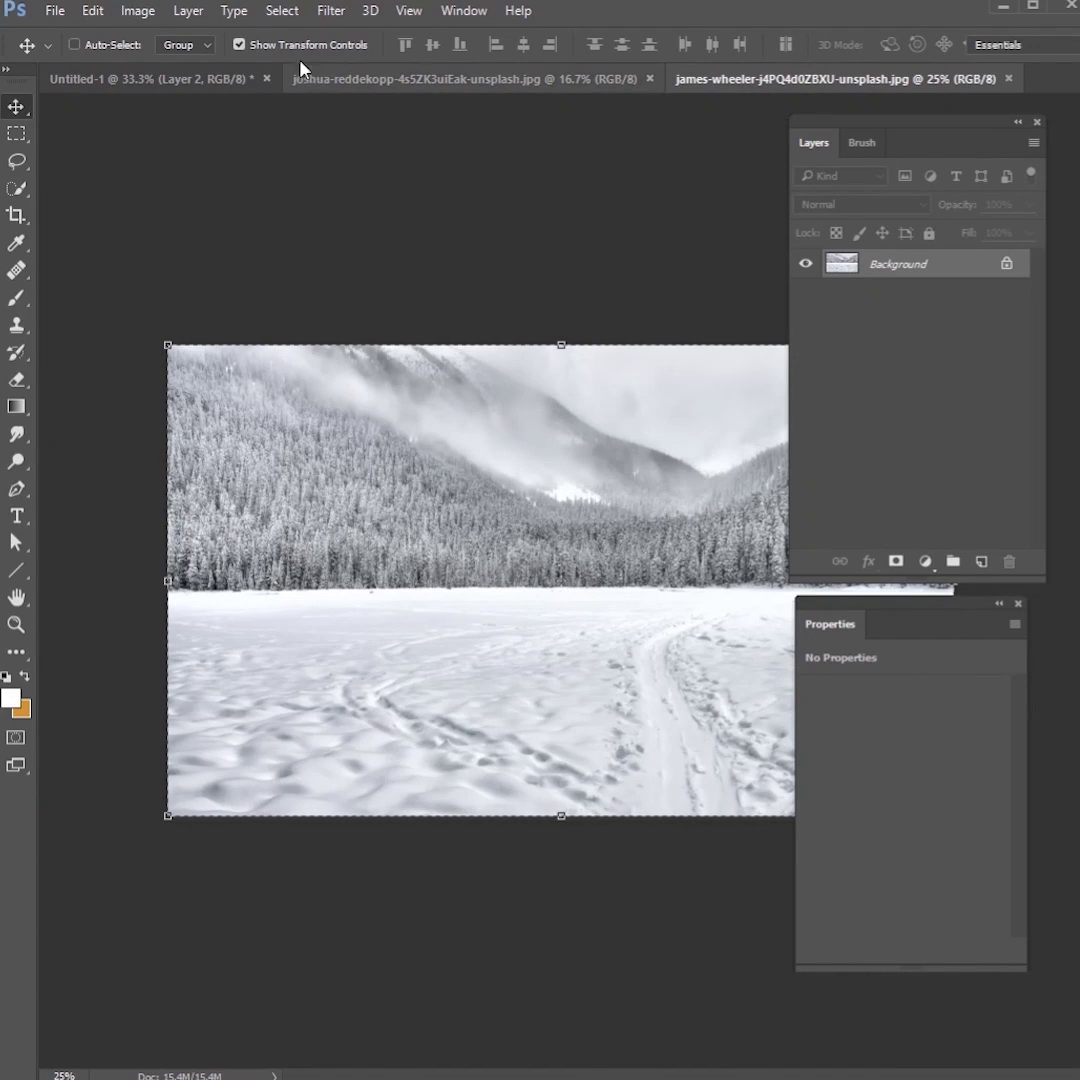
{"action": "left_click", "coordinate": [278, 12]}
{"action": "left_click", "coordinate": [279, 18]}
{"action": "key", "text": "ctrl+c"}
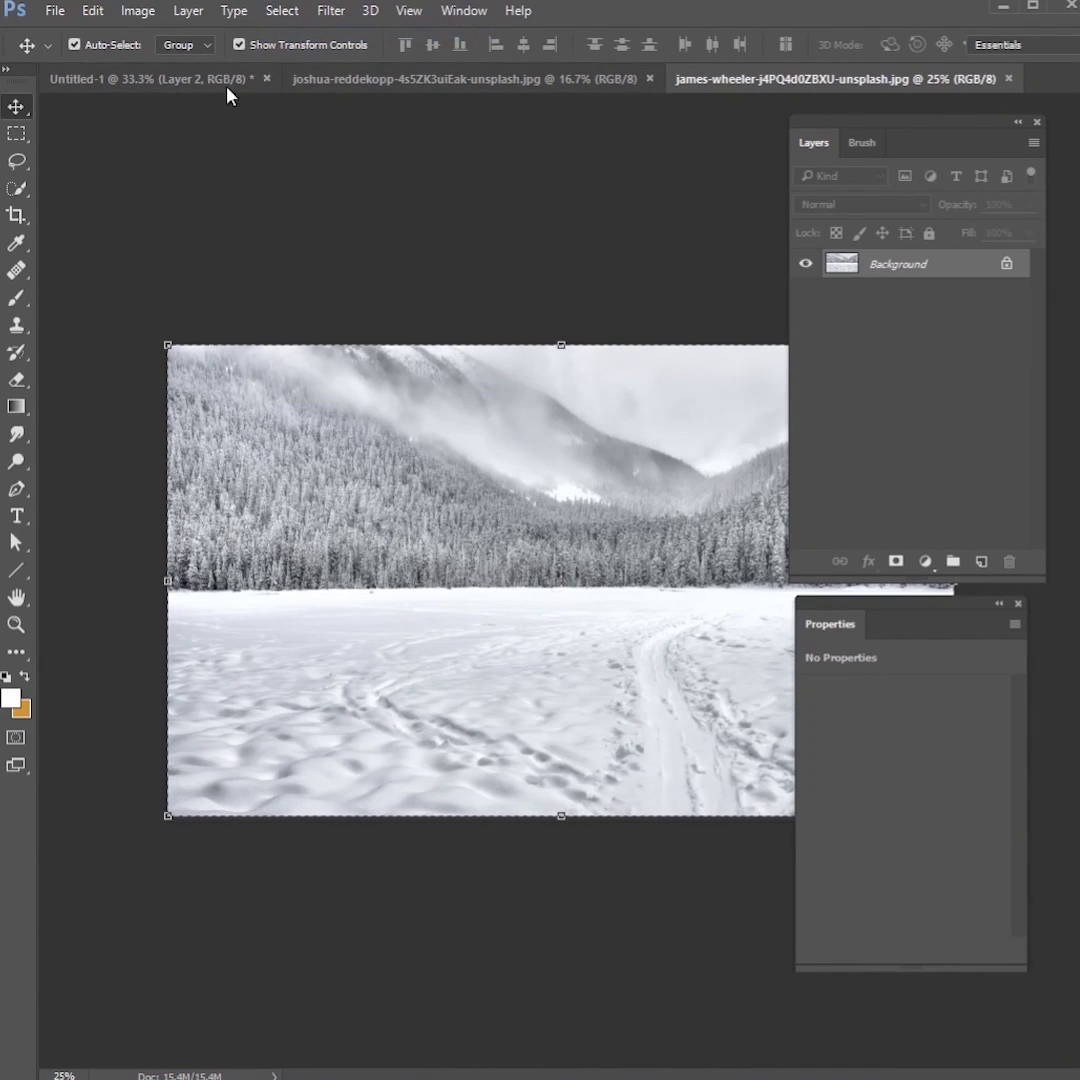
{"action": "left_click", "coordinate": [228, 82]}
{"action": "left_click", "coordinate": [928, 278]}
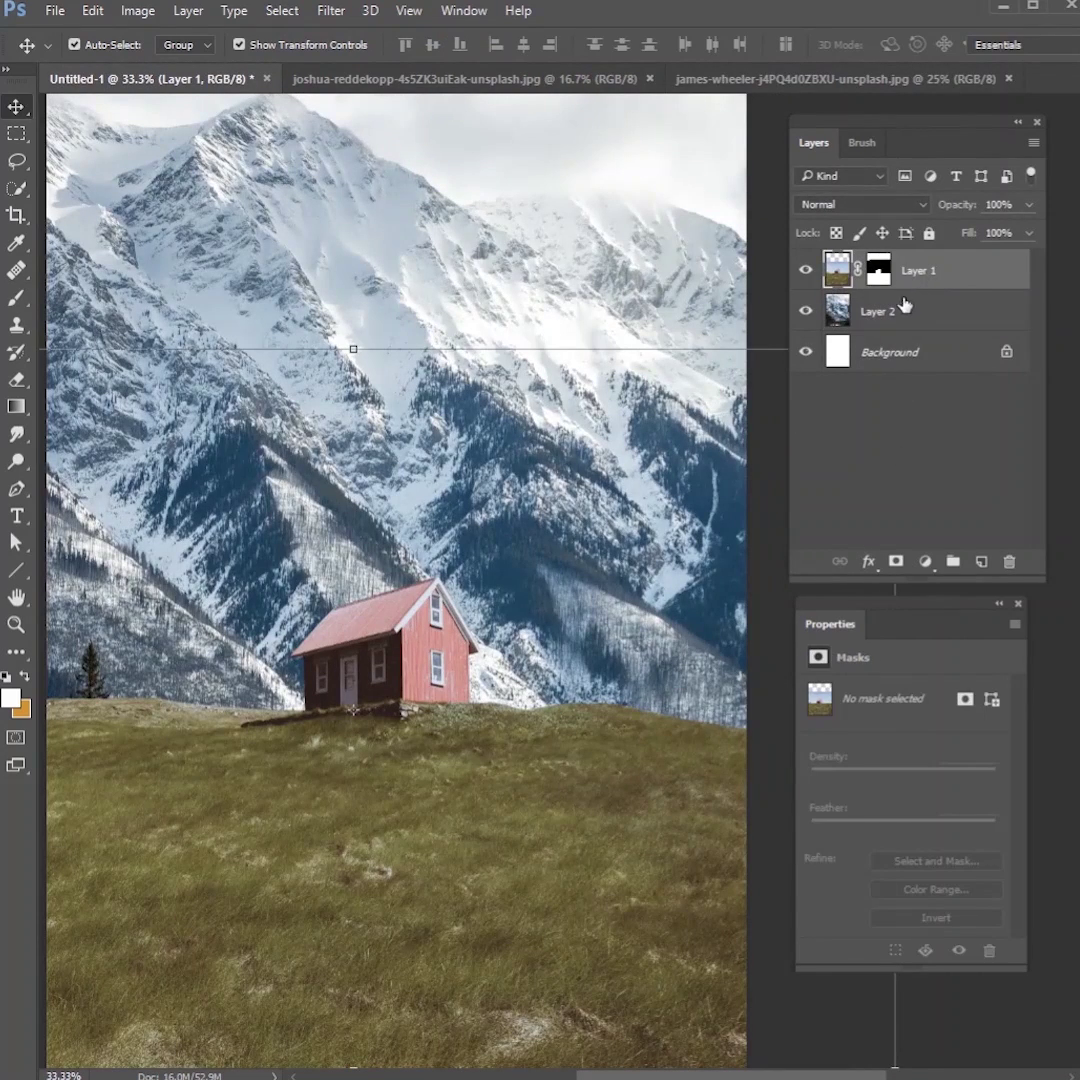
{"action": "key", "text": "ctrl+v"}
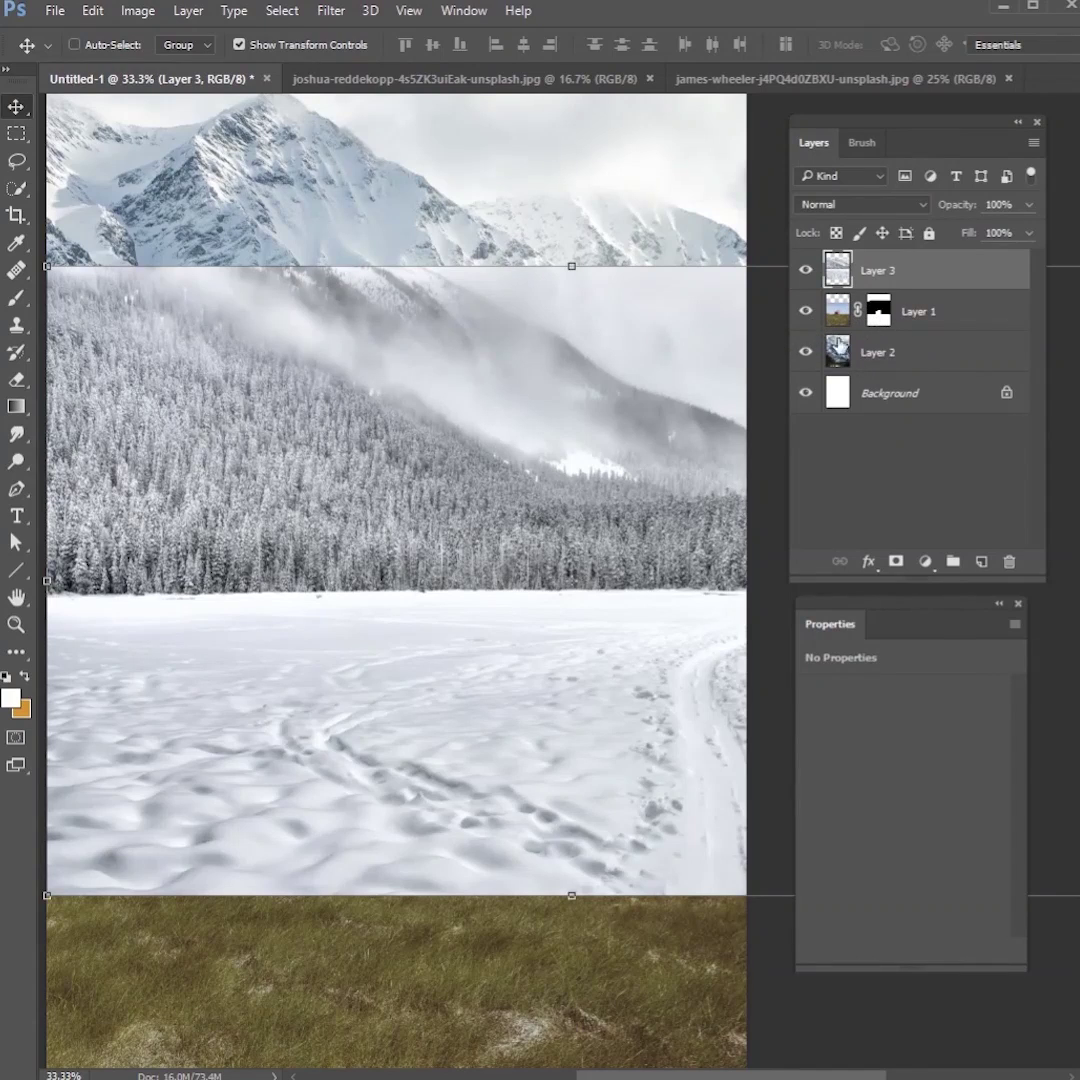
Step: Clip the pasted snow layer to Layer 1 and lower it so the snowfield covers the grassy hill
{"action": "key", "text": "ctrl"}
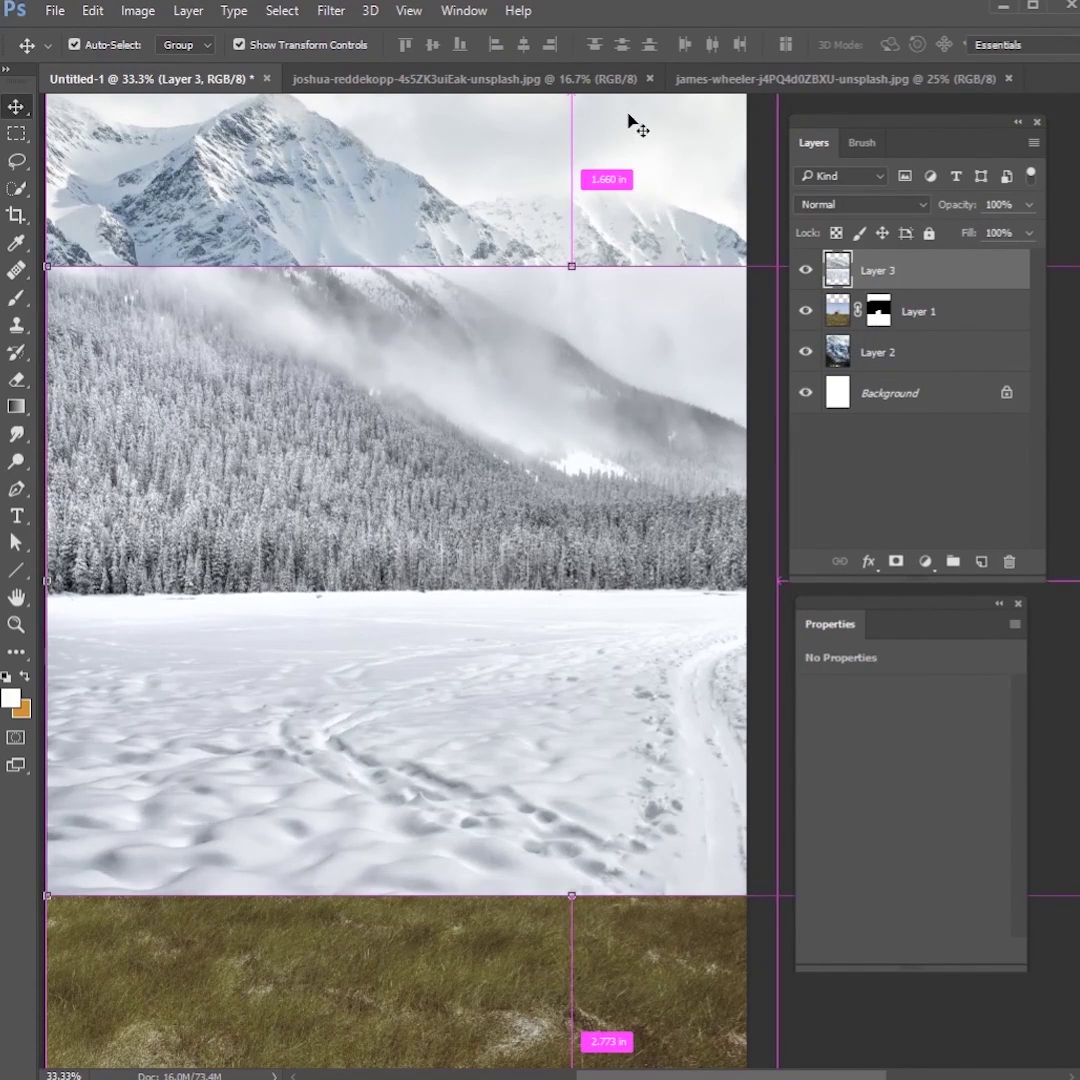
{"action": "key", "text": "ctrl+alt+g"}
{"action": "left_click_drag", "start_coordinate": [520, 690], "coordinate": [475, 824]}
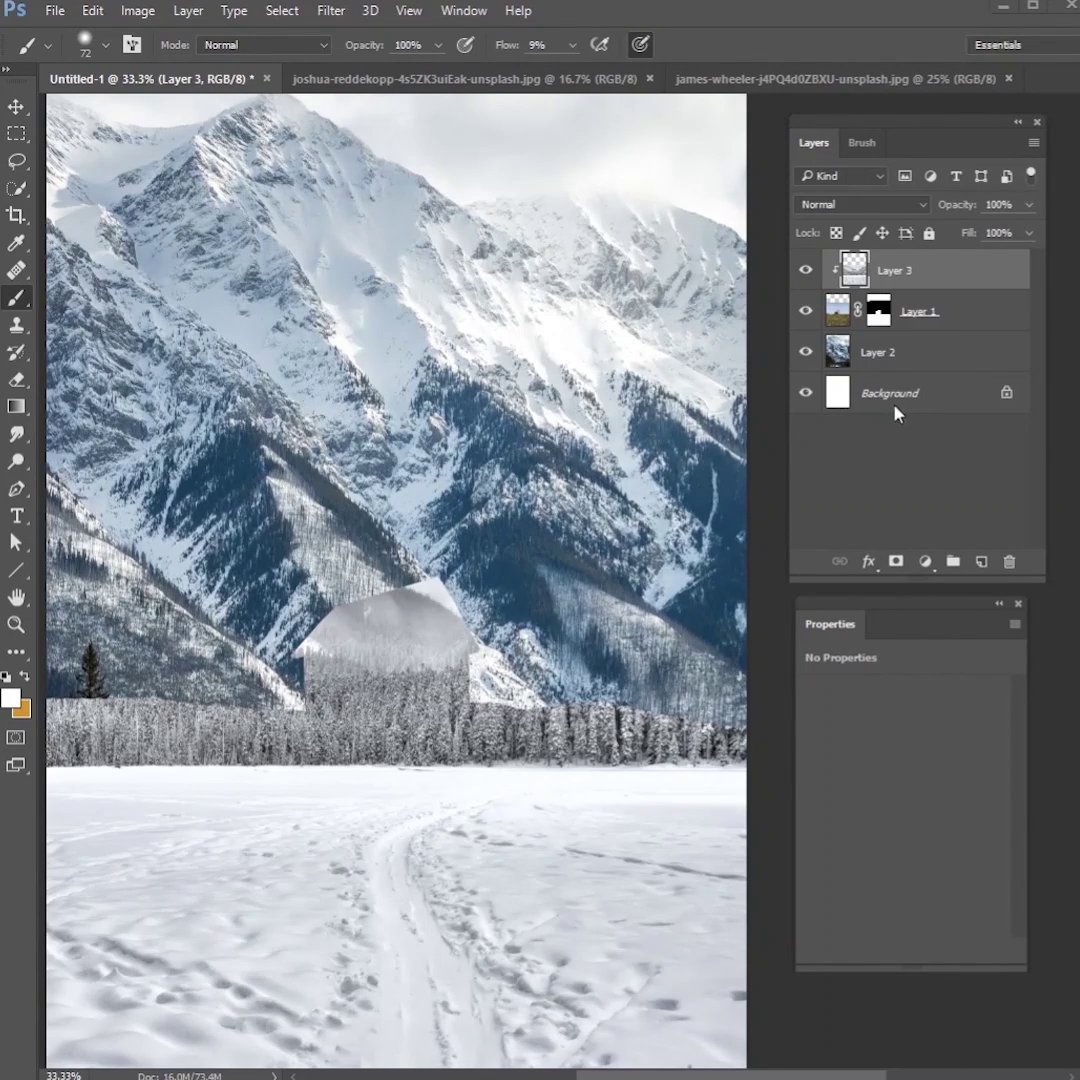
Step: Warp the clipped snow layer upward so its snowfield follows the curved hill ridge and hides the trees along it
{"action": "left_click", "coordinate": [91, 12]}
{"action": "mouse_move", "coordinate": [210, 440]}
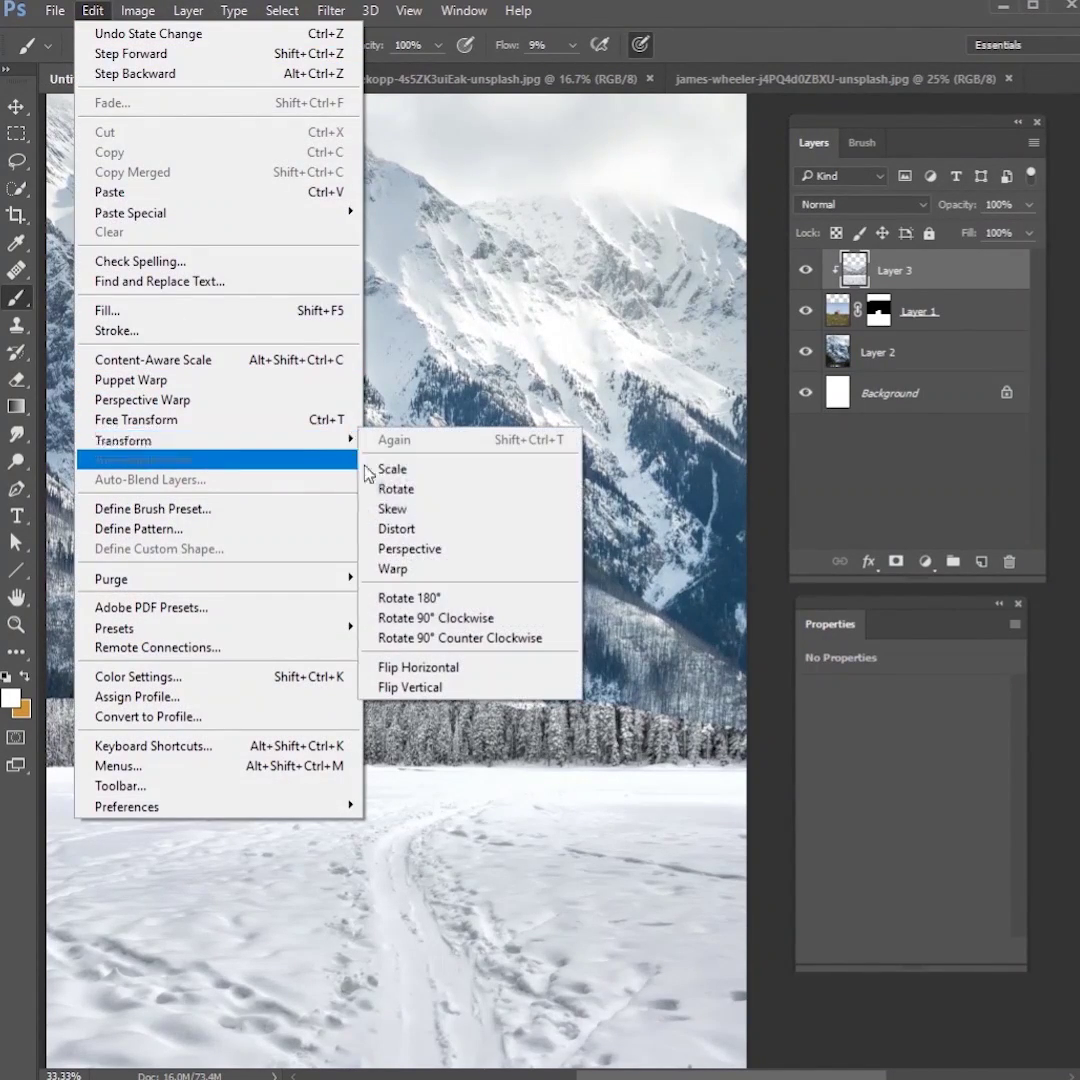
{"action": "left_click", "coordinate": [418, 572]}
{"action": "left_click_drag", "start_coordinate": [349, 809], "coordinate": [474, 683]}
{"action": "left_click_drag", "start_coordinate": [705, 698], "coordinate": [705, 668]}
{"action": "left_click_drag", "start_coordinate": [590, 743], "coordinate": [587, 723]}
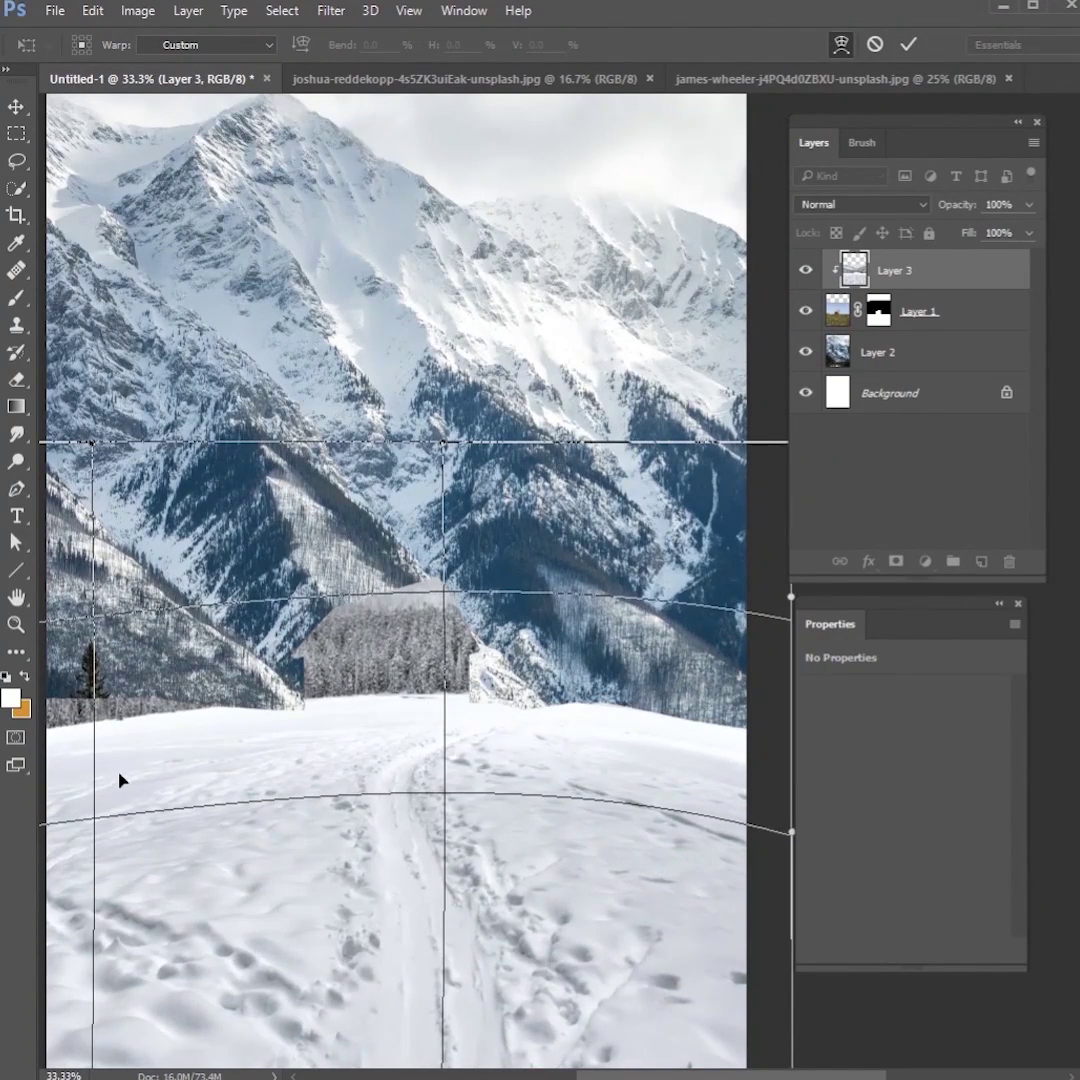
{"action": "left_click_drag", "start_coordinate": [65, 775], "coordinate": [109, 714]}
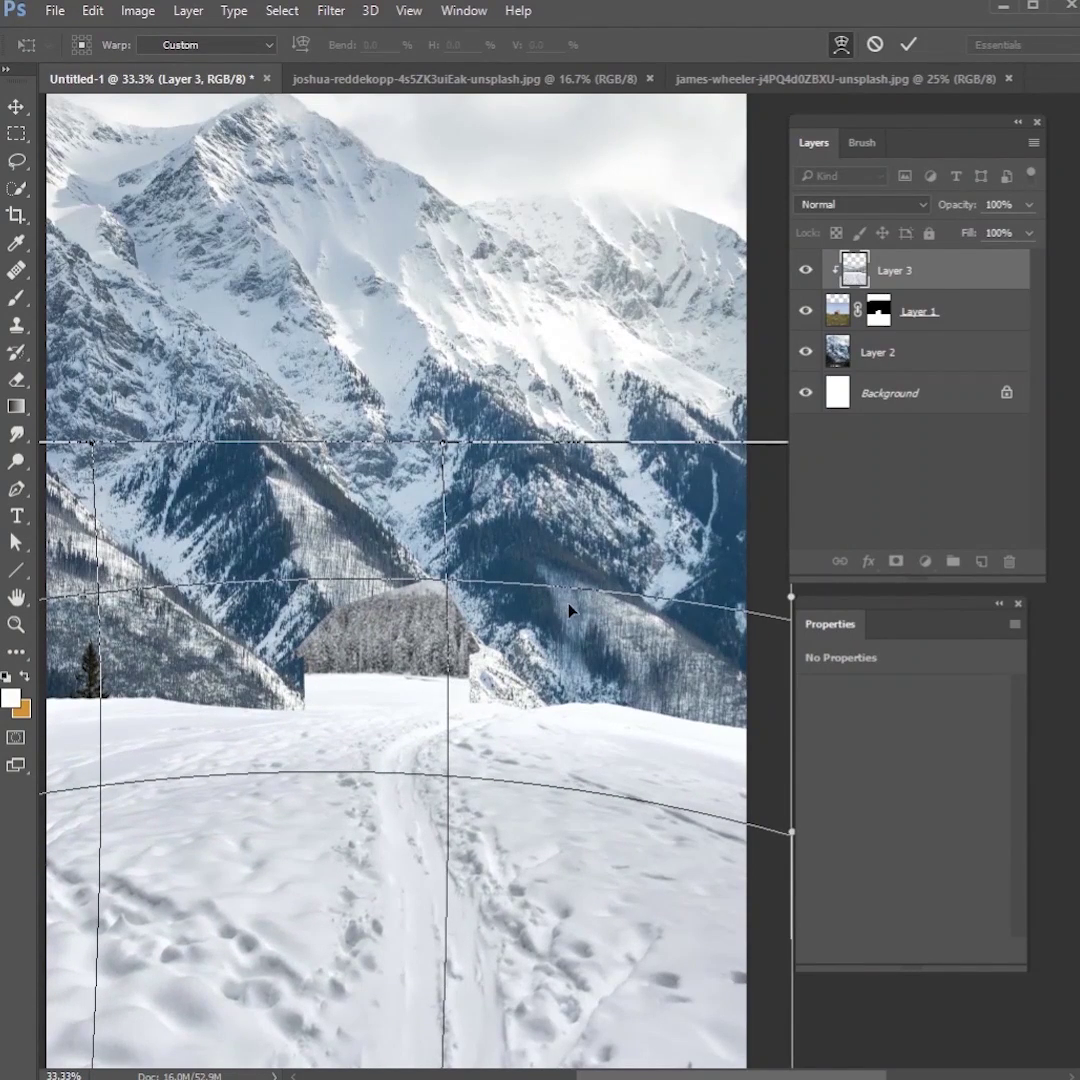
{"action": "left_click_drag", "start_coordinate": [570, 610], "coordinate": [571, 617]}
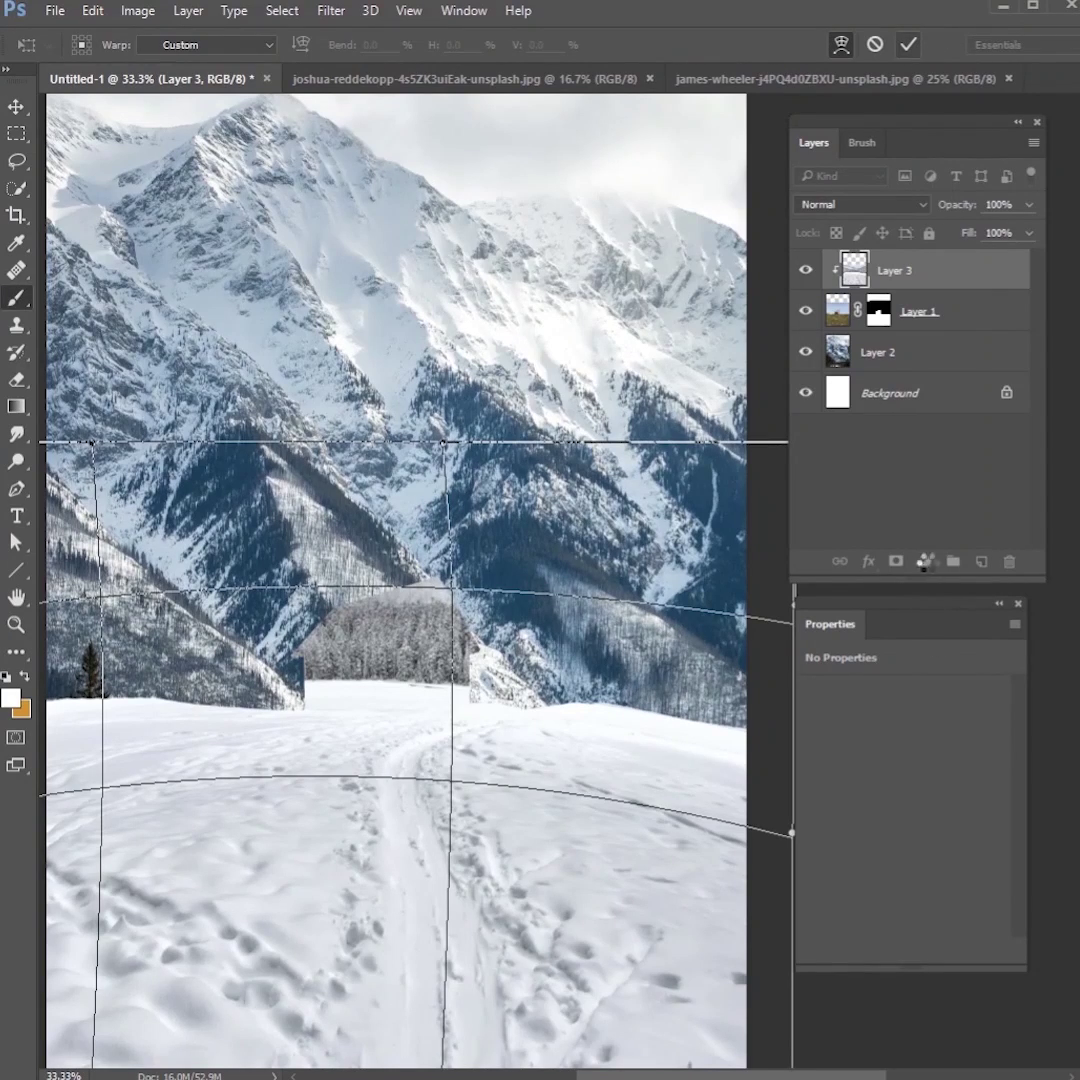
{"action": "key", "text": "Return"}
Step: Add a layer mask to the snow layer and paint over the house in black at 100% flow to reveal it
{"action": "left_click", "coordinate": [896, 562]}
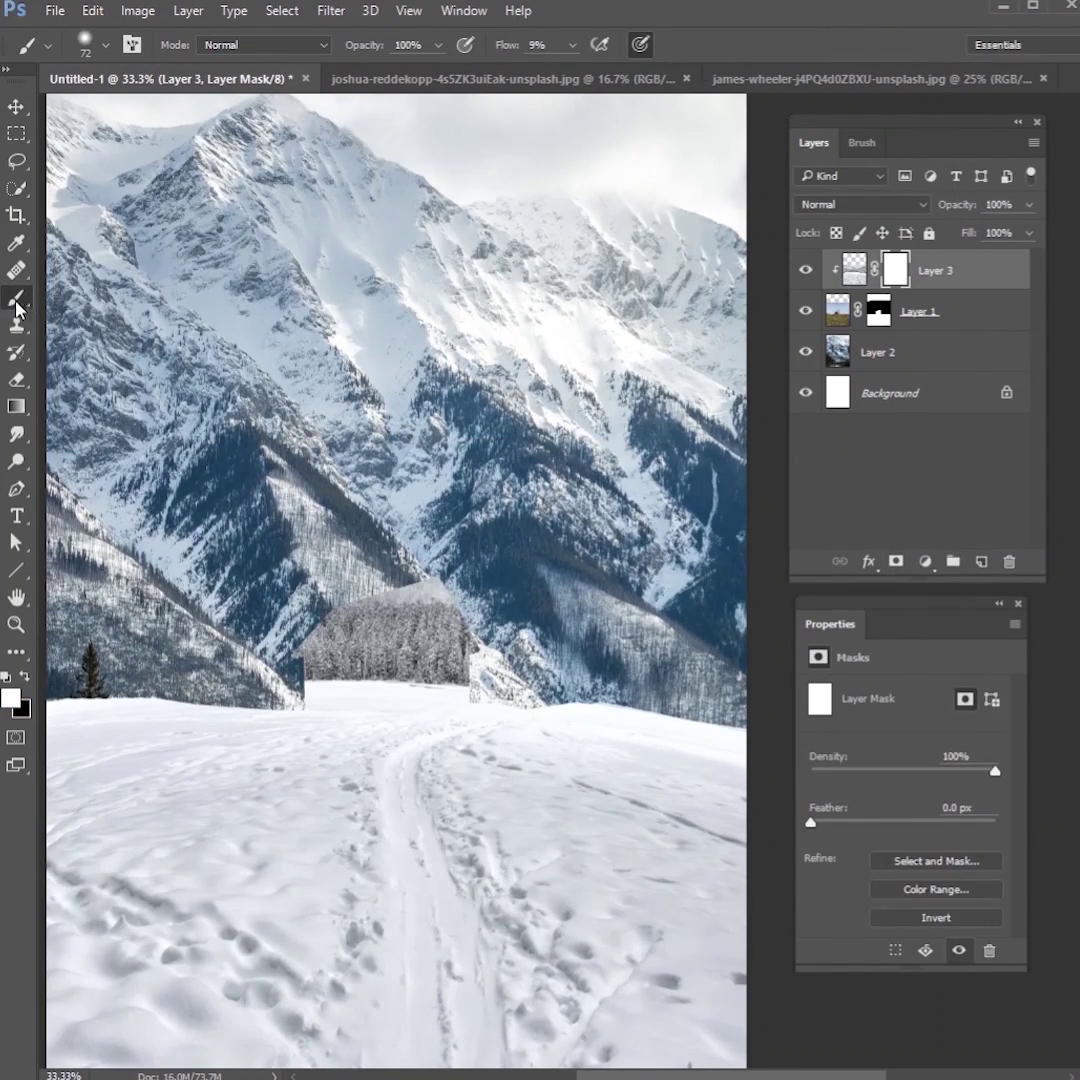
{"action": "key", "text": "x"}
{"action": "left_click", "coordinate": [572, 46]}
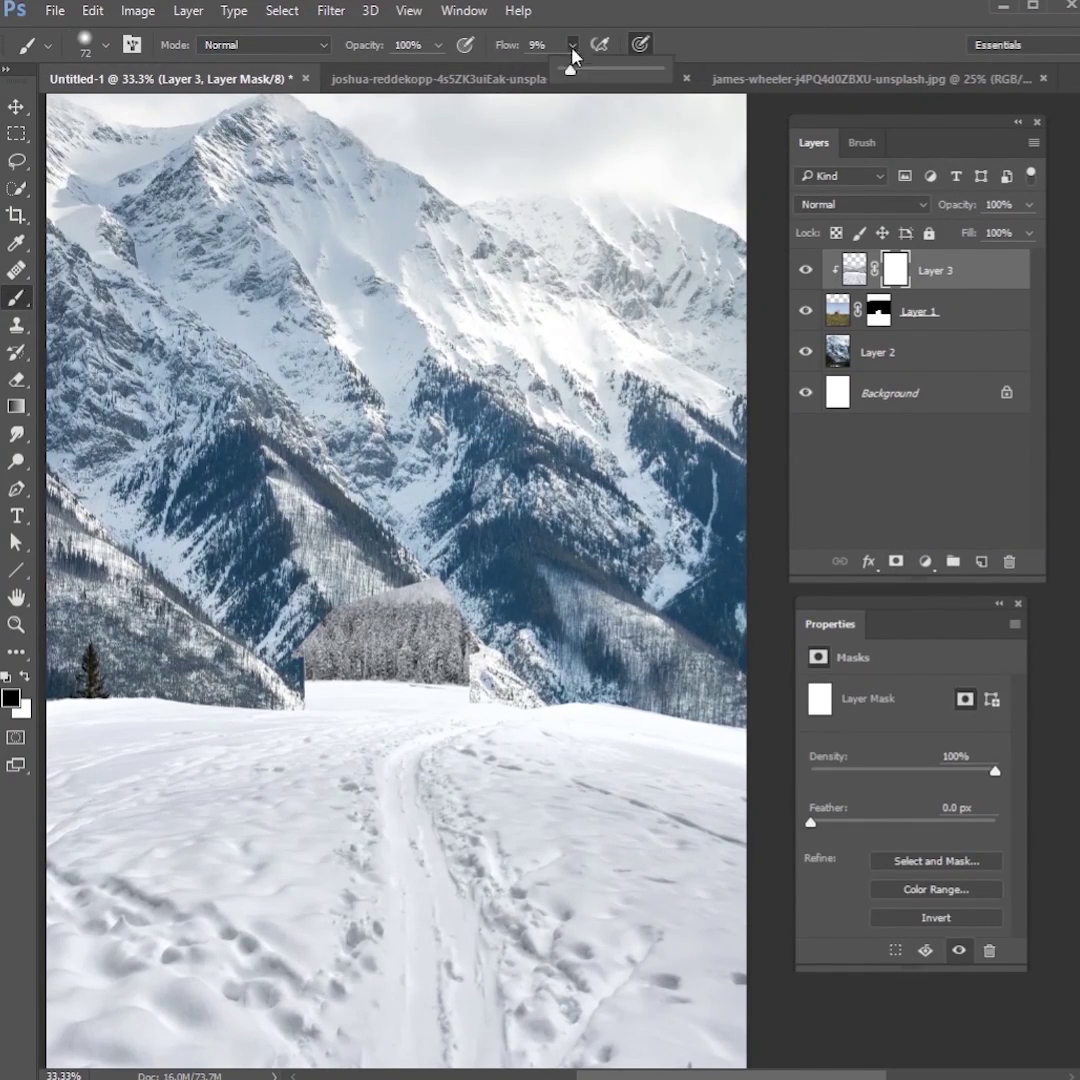
{"action": "left_click_drag", "start_coordinate": [571, 68], "coordinate": [661, 69]}
{"action": "mouse_move", "coordinate": [334, 658]}
{"action": "left_mouse_down"}
{"action": "mouse_move", "coordinate": [400, 662]}
{"action": "mouse_move", "coordinate": [326, 673]}
{"action": "mouse_move", "coordinate": [330, 560]}
{"action": "mouse_move", "coordinate": [385, 527]}
{"action": "mouse_move", "coordinate": [300, 505]}
{"action": "mouse_move", "coordinate": [320, 674]}
{"action": "mouse_move", "coordinate": [460, 682]}
{"action": "mouse_move", "coordinate": [338, 697]}
{"action": "mouse_move", "coordinate": [475, 688]}
{"action": "mouse_move", "coordinate": [400, 692]}
{"action": "mouse_move", "coordinate": [466, 689]}
{"action": "left_mouse_up"}
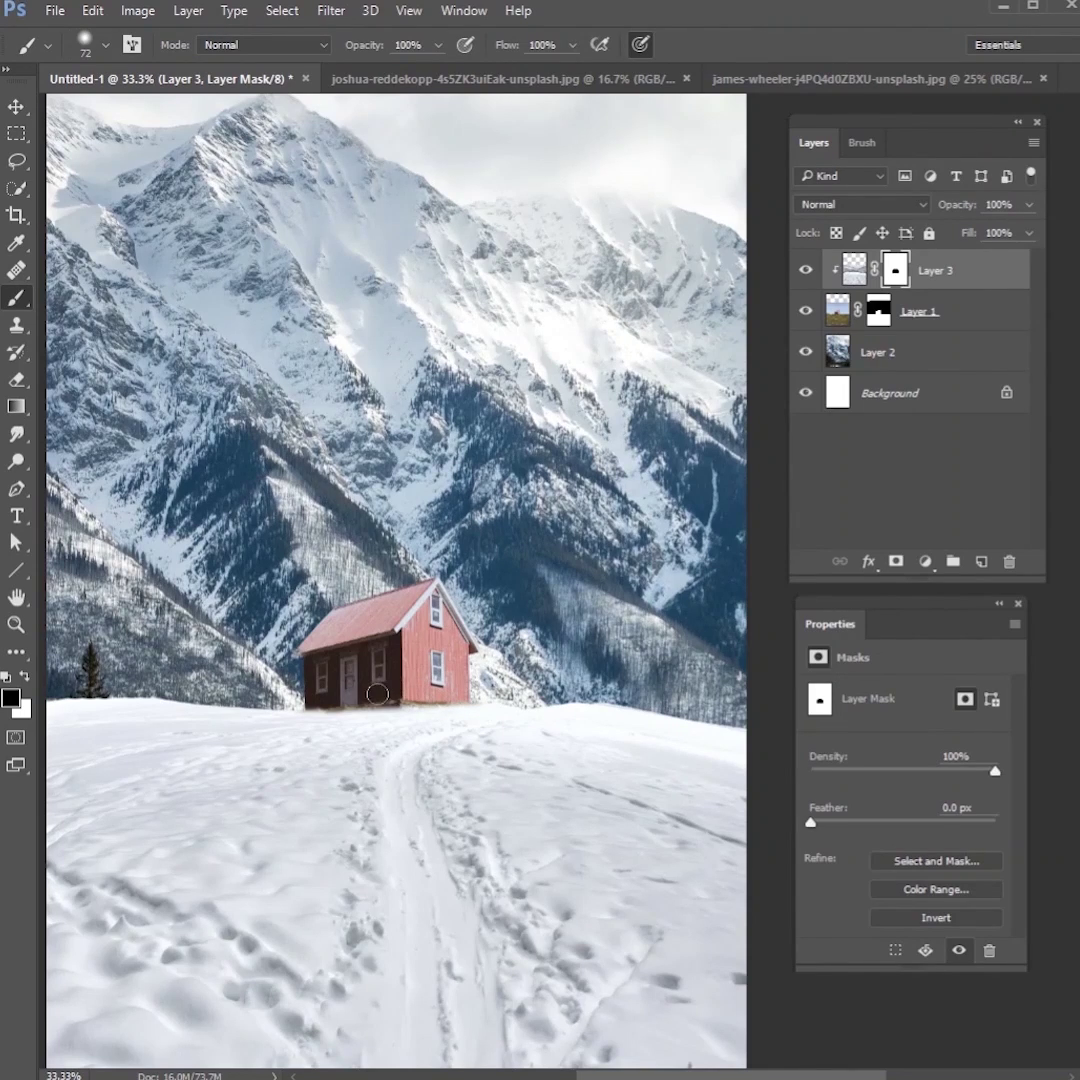
Step: Paint white on the snow layer's mask along the house's base, starting with a 28 px brush at 42% flow, to cover the remaining grass
{"action": "right_click", "coordinate": [432, 636]}
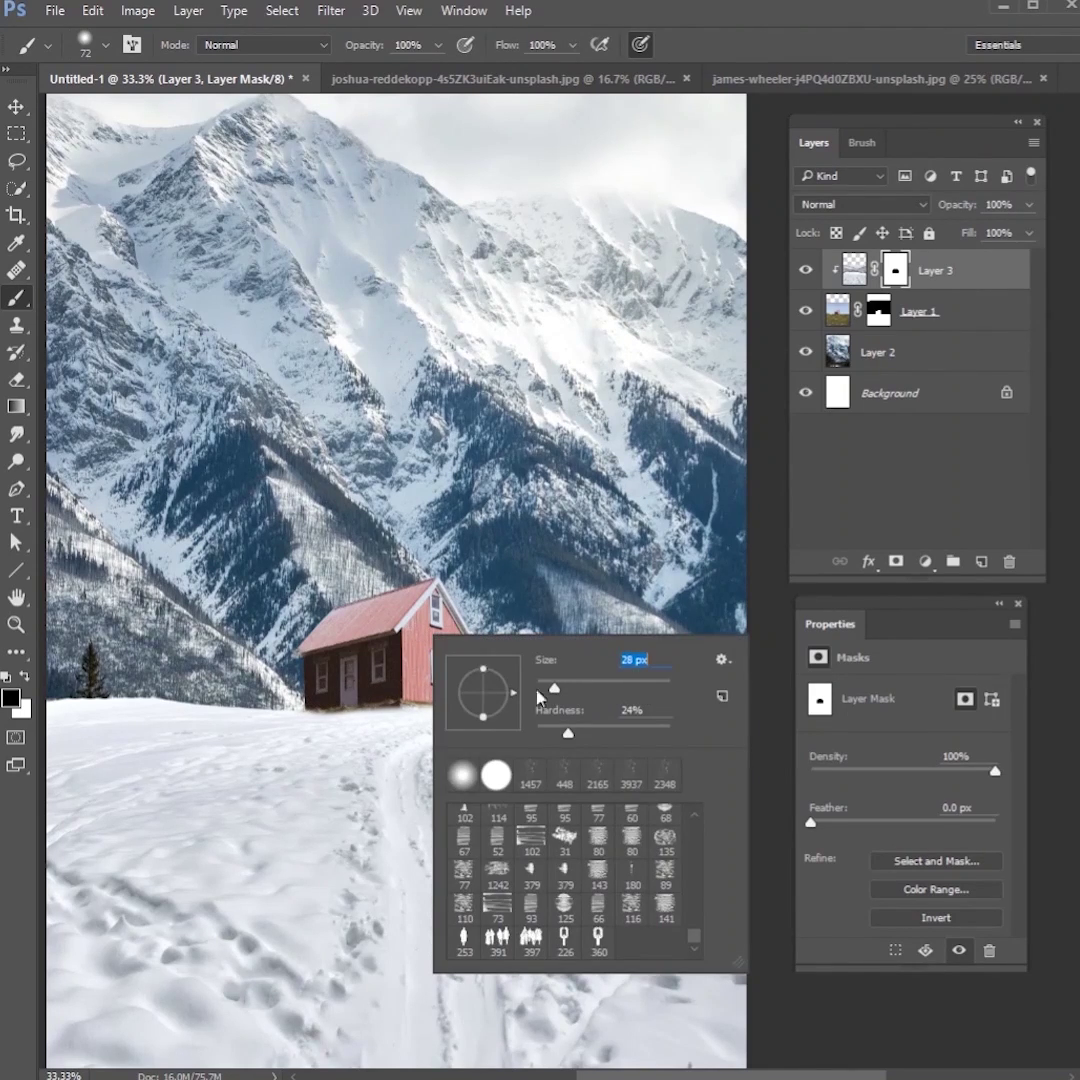
{"action": "left_click", "coordinate": [24, 677]}
{"action": "mouse_move", "coordinate": [574, 45]}
{"action": "left_mouse_down"}
{"action": "mouse_move", "coordinate": [542, 74]}
{"action": "mouse_move", "coordinate": [514, 70]}
{"action": "left_mouse_up"}
{"action": "left_click", "coordinate": [446, 708]}
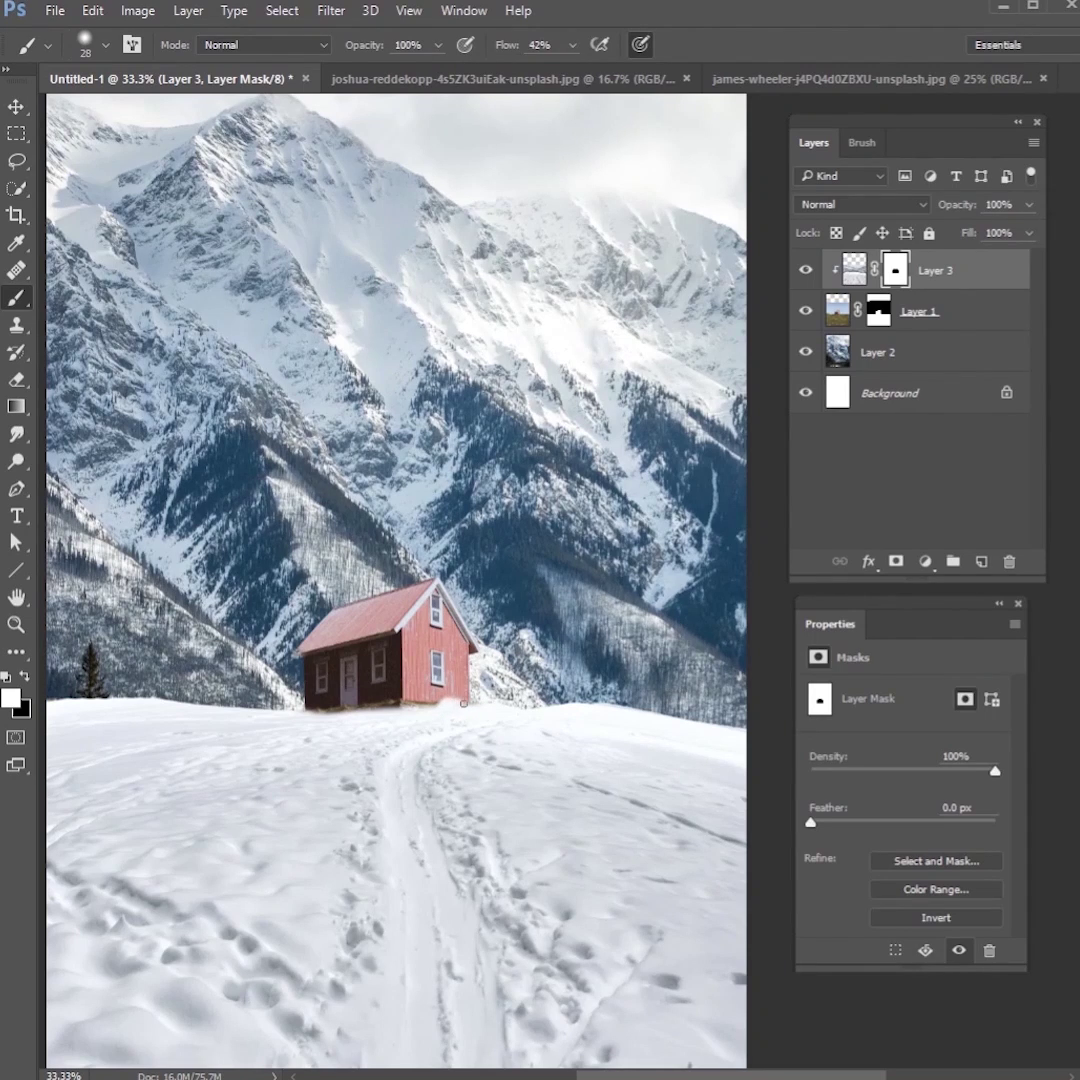
{"action": "right_click", "coordinate": [418, 705]}
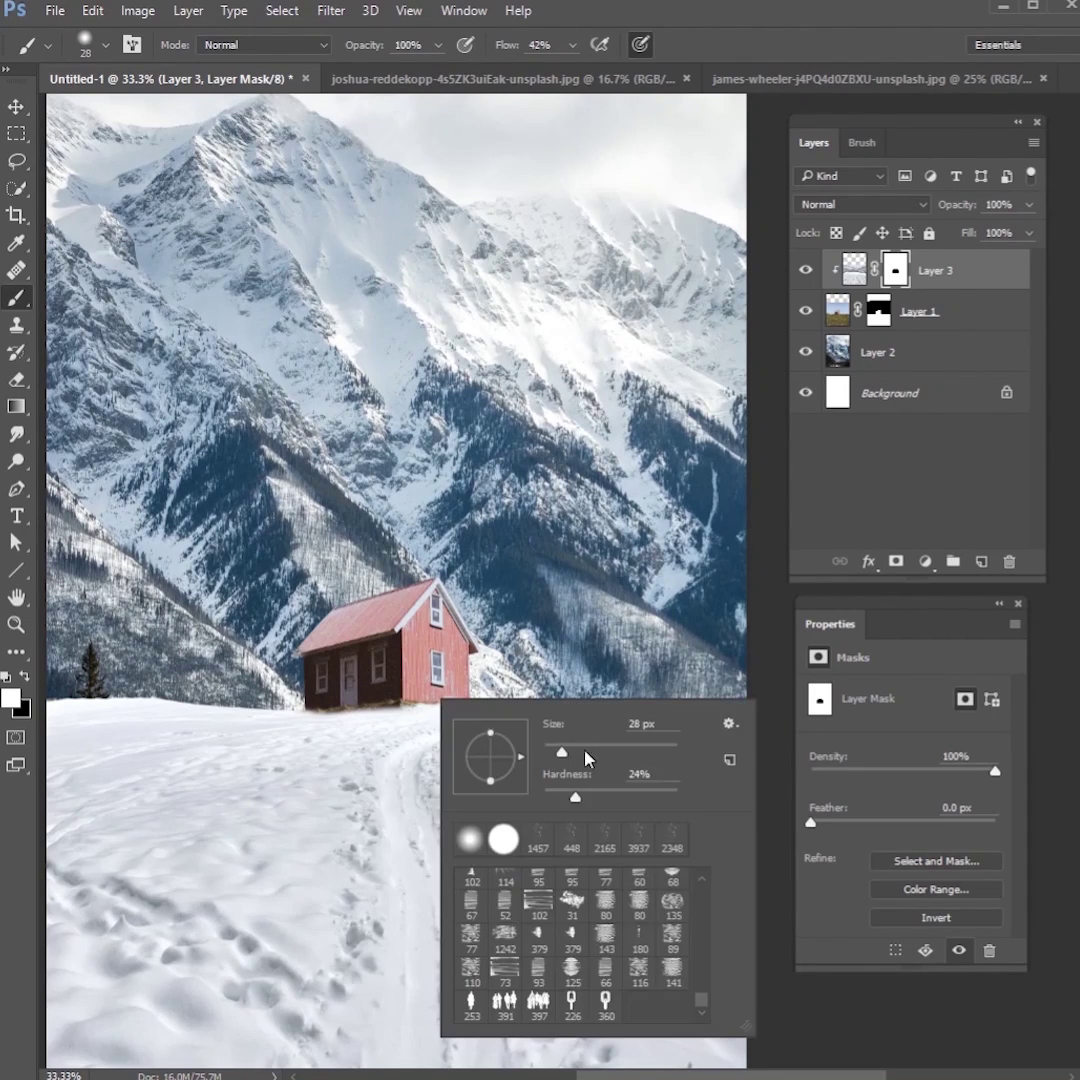
{"action": "left_click_drag", "start_coordinate": [583, 762], "coordinate": [597, 762]}
{"action": "key", "text": "Return"}
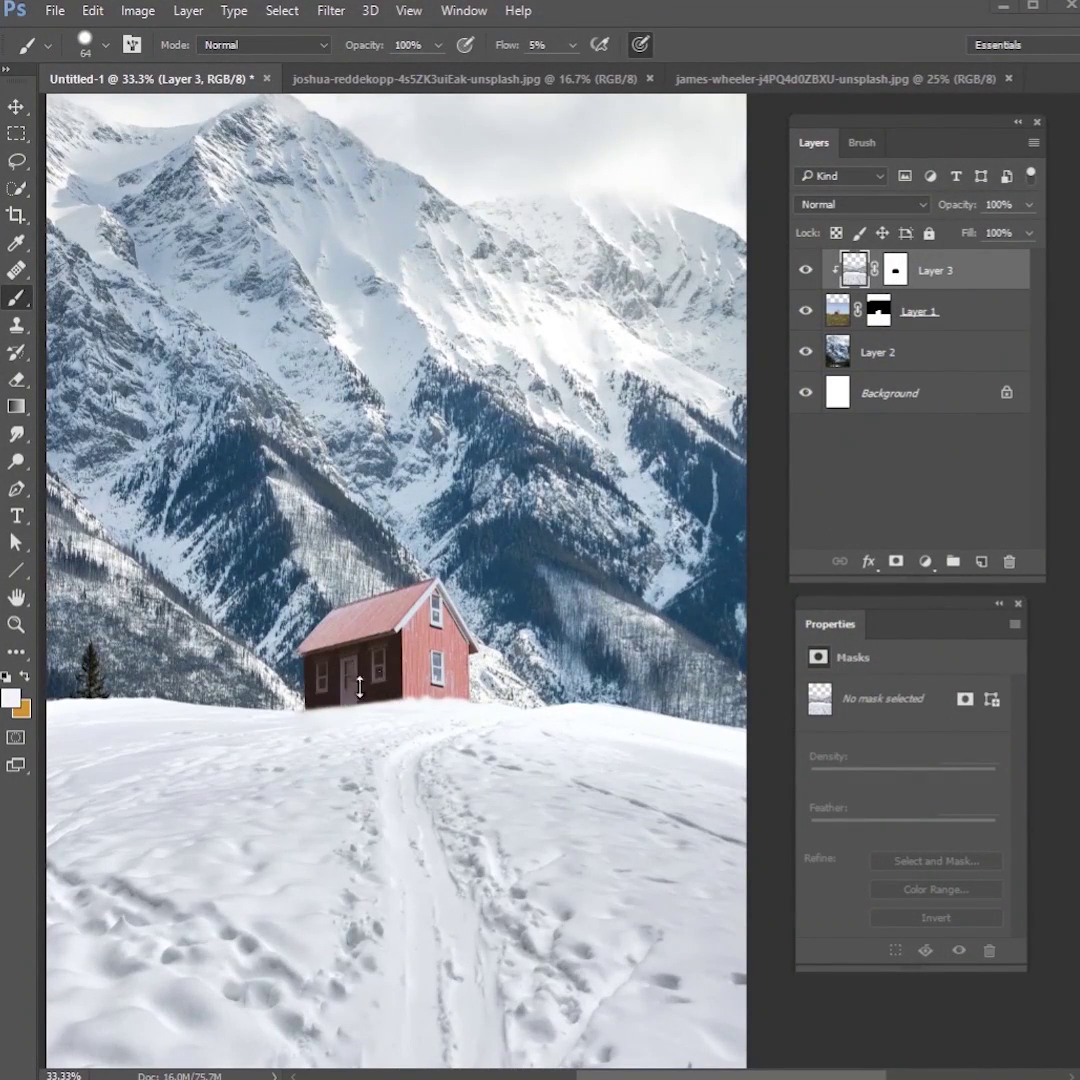
Step: Paint a soft dark blue-grey shadow on the snow beneath the house, on a new clipped layer set to Darken
{"action": "left_click", "coordinate": [982, 563]}
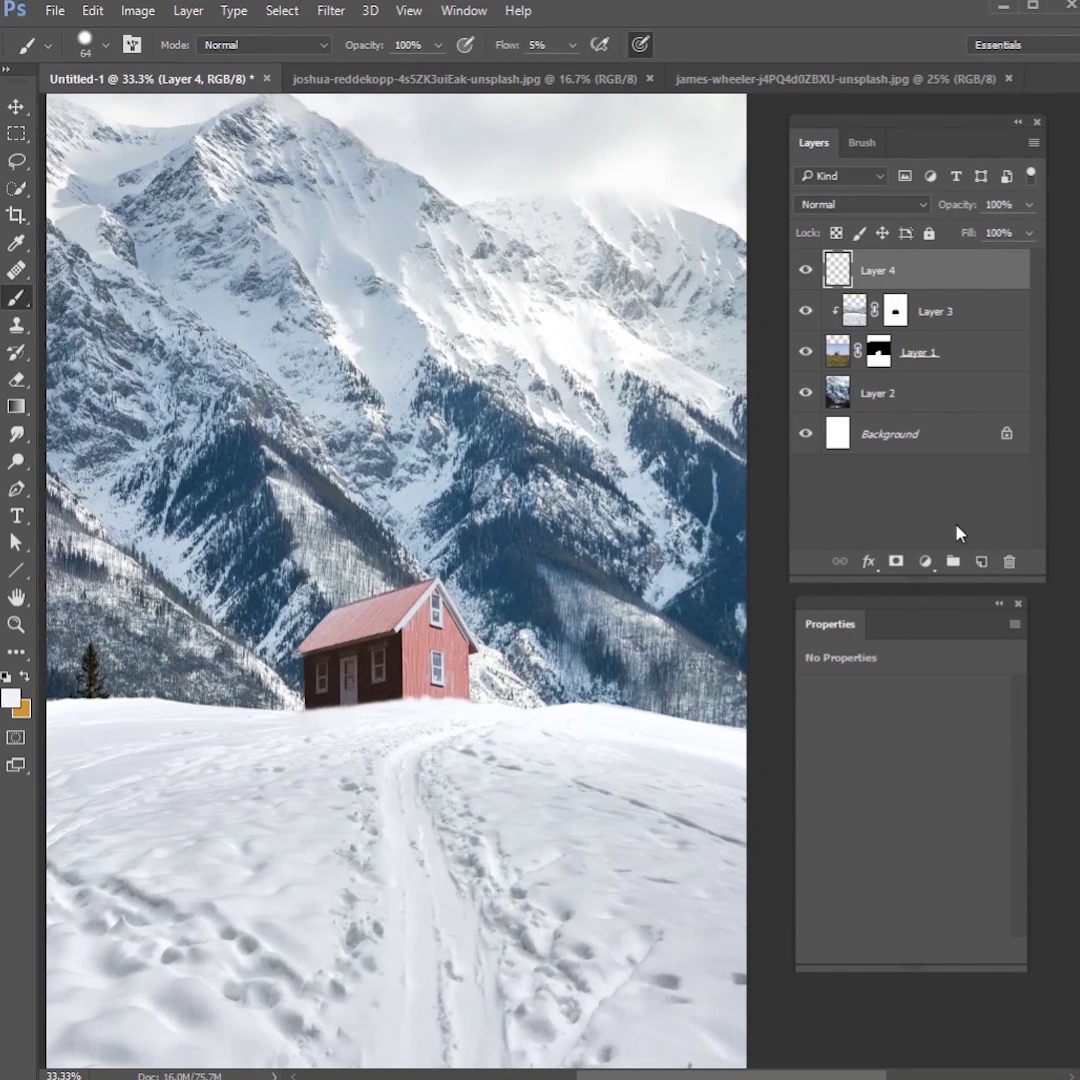
{"action": "key", "text": "ctrl+alt+g"}
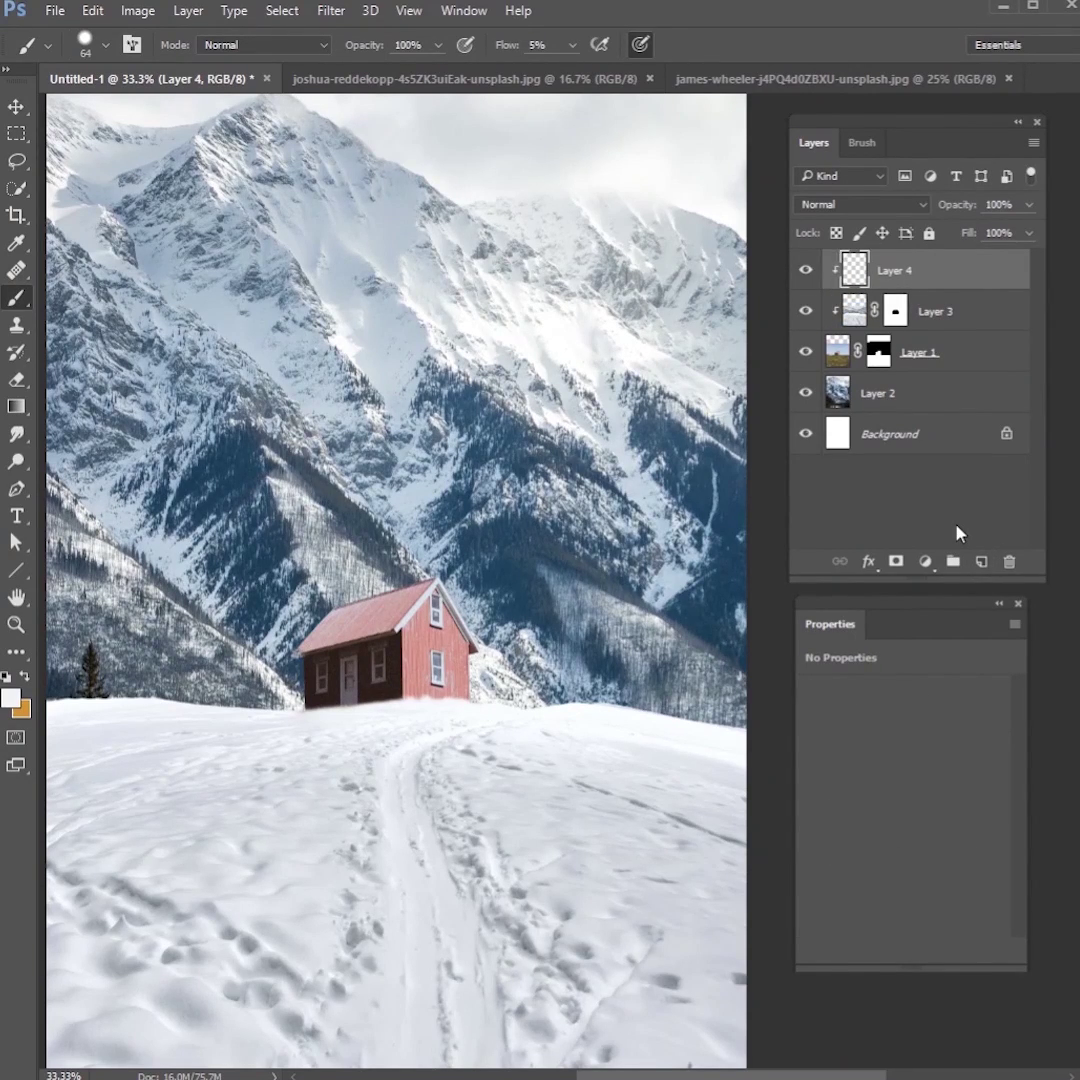
{"action": "left_click", "coordinate": [12, 700]}
{"action": "left_click", "coordinate": [252, 688]}
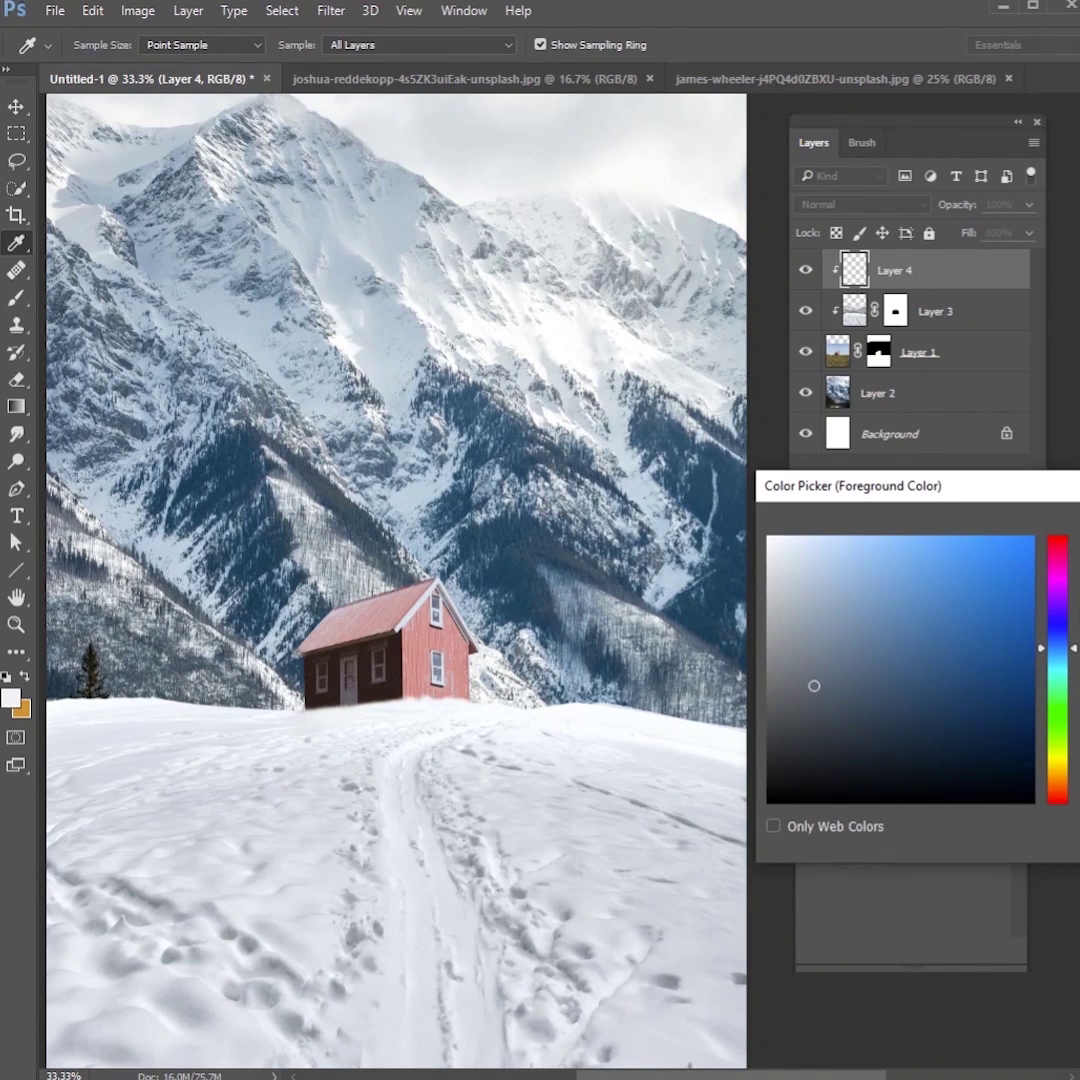
{"action": "key", "text": "Return"}
{"action": "key", "text": "b"}
{"action": "left_click", "coordinate": [855, 204]}
{"action": "left_click", "coordinate": [812, 260]}
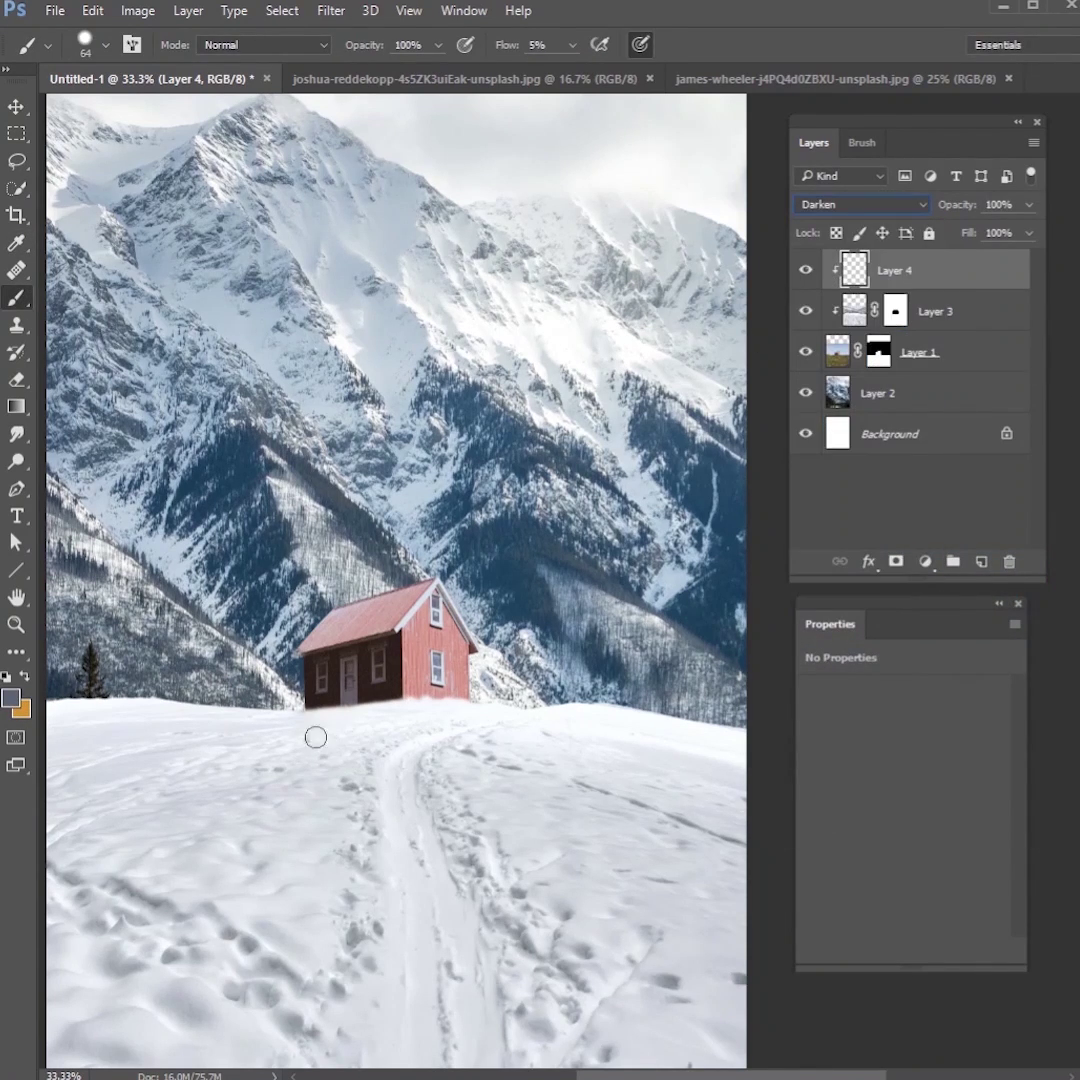
{"action": "mouse_move", "coordinate": [312, 717]}
{"action": "left_mouse_down"}
{"action": "mouse_move", "coordinate": [400, 702]}
{"action": "mouse_move", "coordinate": [293, 721]}
{"action": "mouse_move", "coordinate": [395, 703]}
{"action": "left_mouse_up"}
{"action": "left_click_drag", "start_coordinate": [330, 706], "coordinate": [361, 710]}
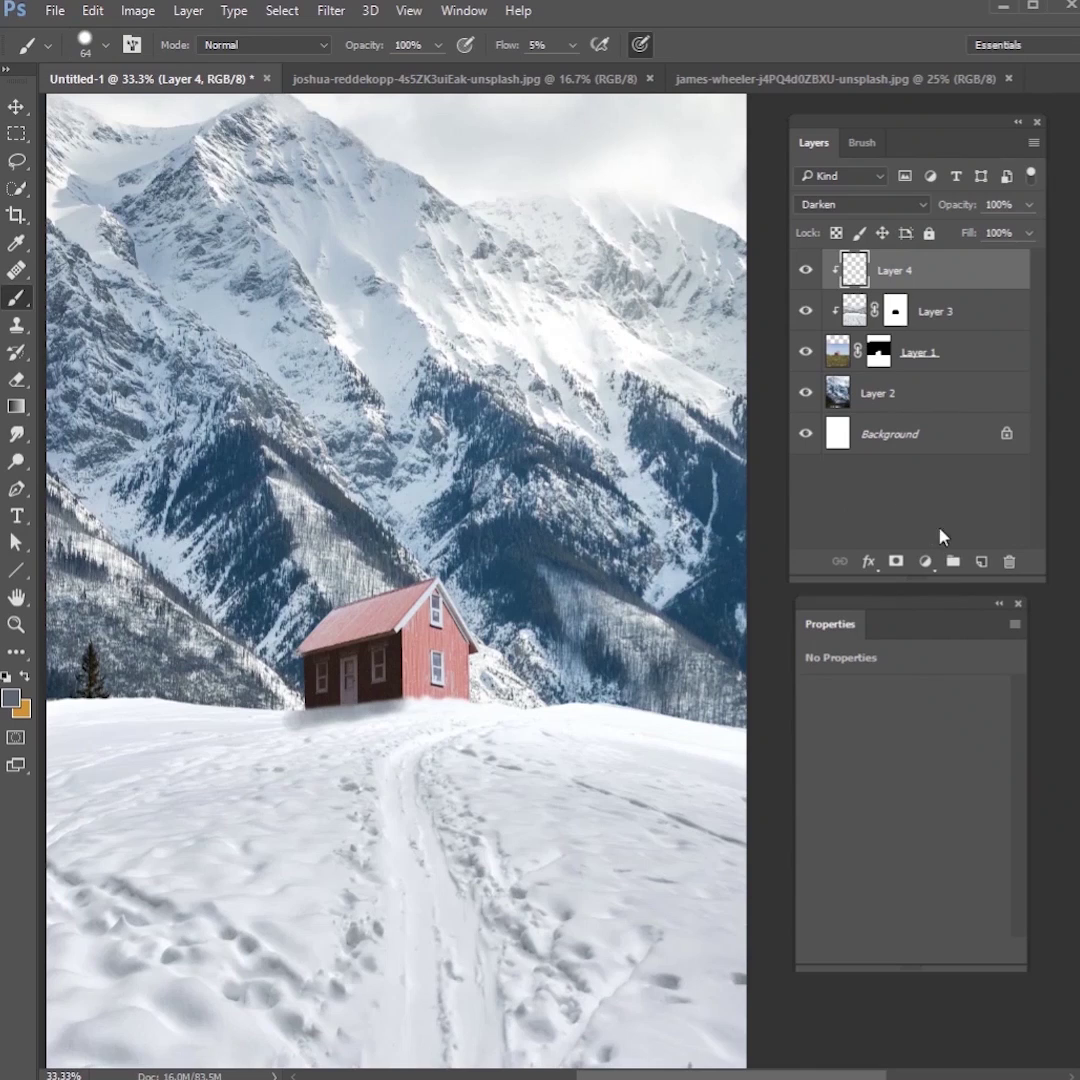
Step: Add another clipped layer on top, and lasso a patch of snow from Layer 3 in front of the house
{"action": "left_click", "coordinate": [981, 561]}
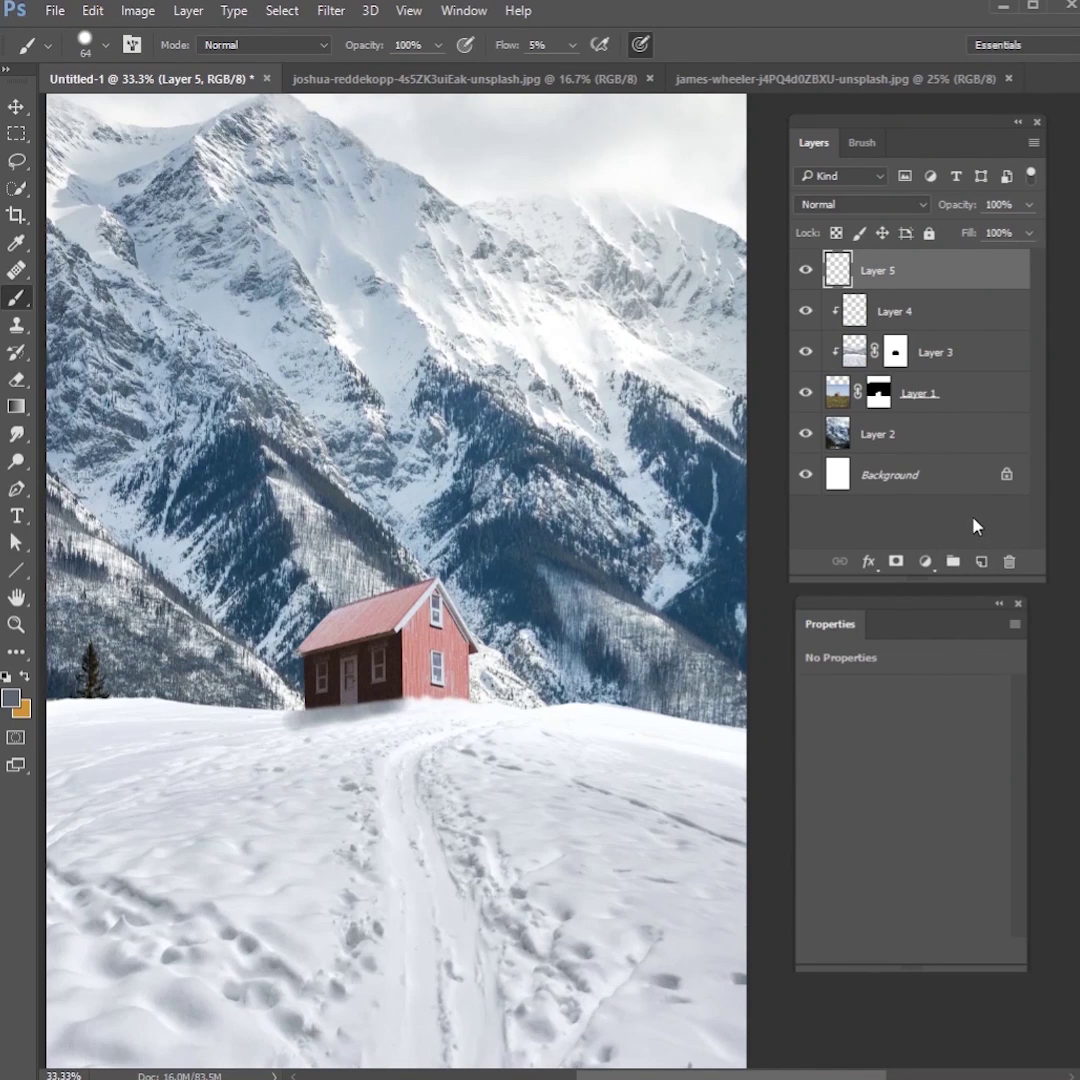
{"action": "key", "text": "ctrl+alt+g"}
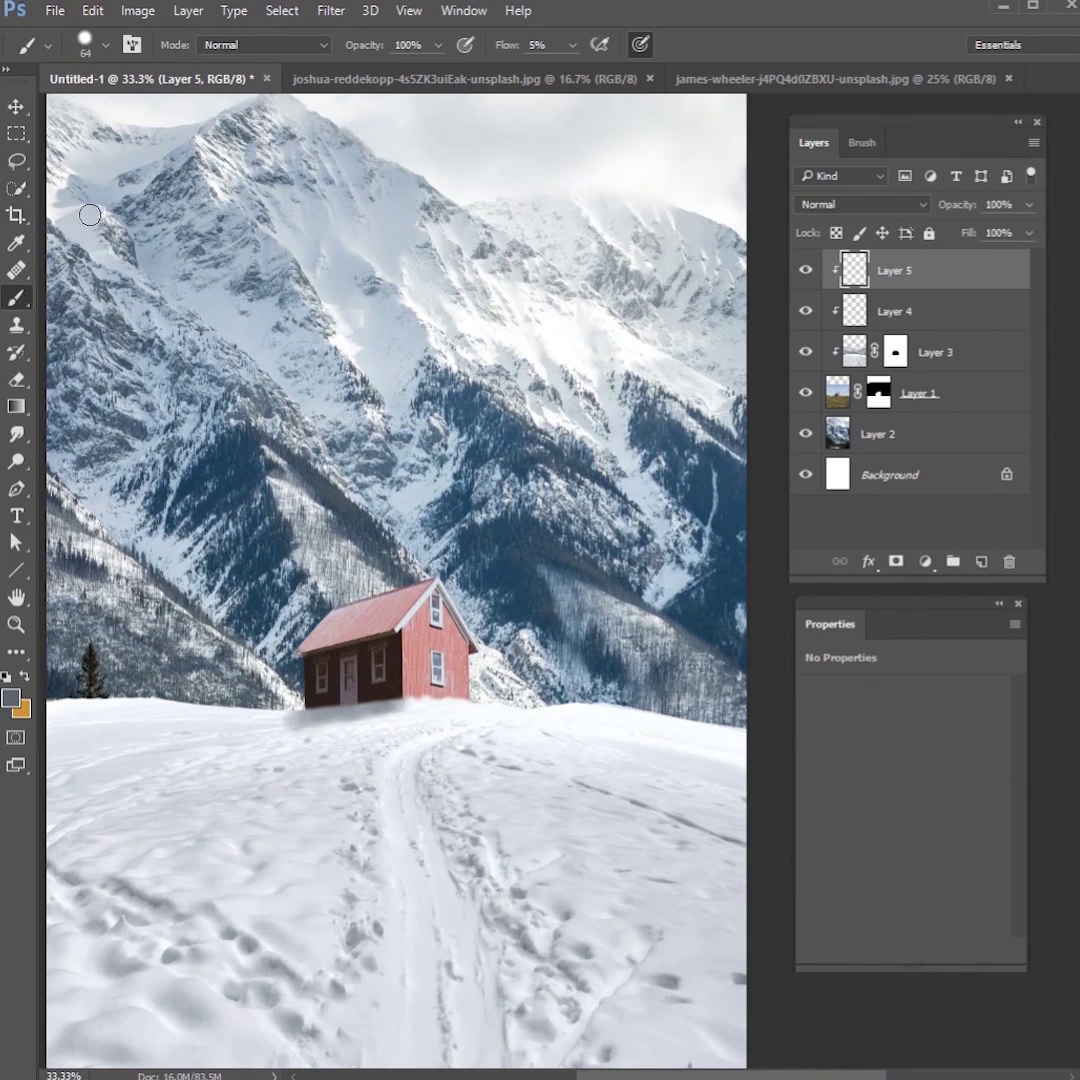
{"action": "left_click_drag", "start_coordinate": [16, 161], "coordinate": [71, 161]}
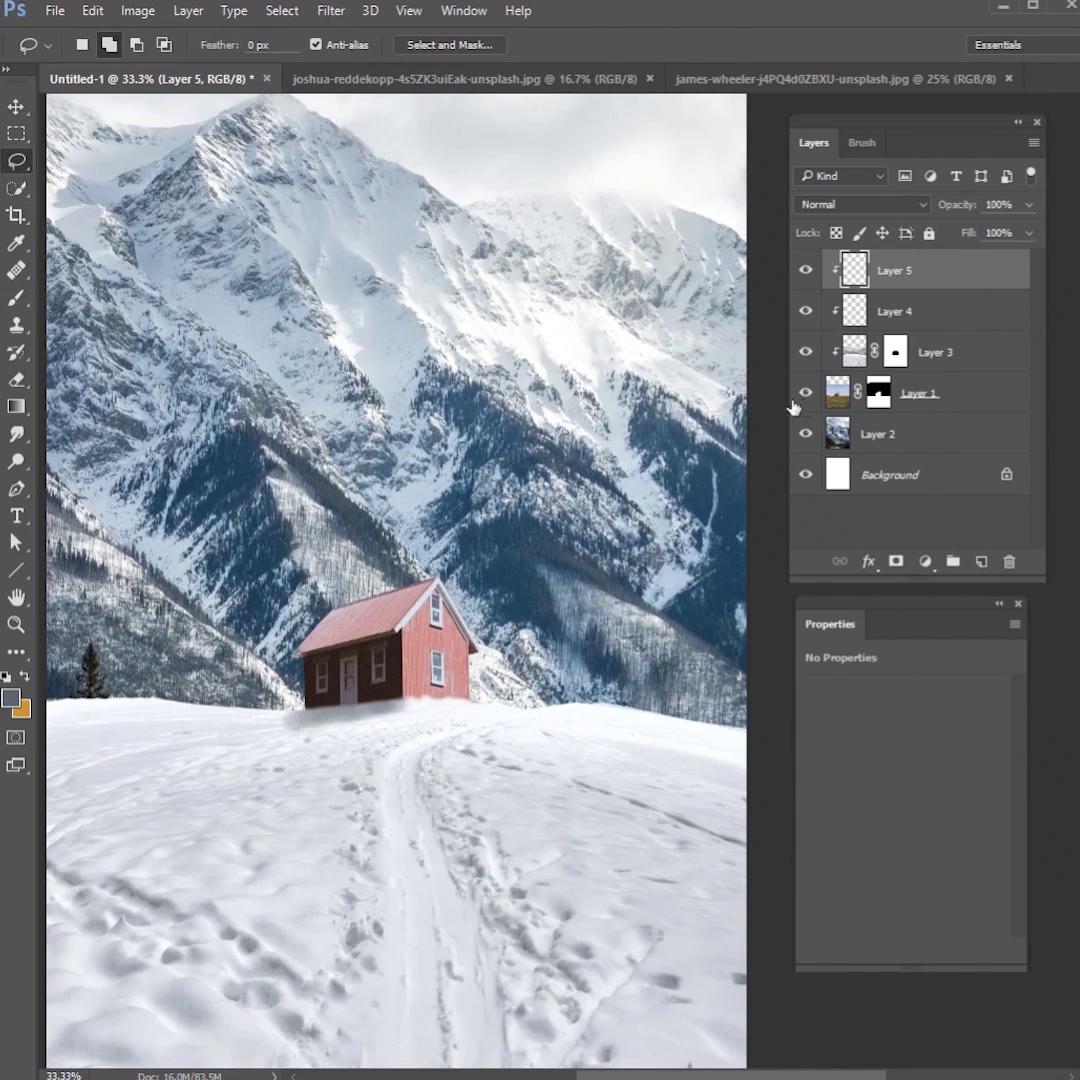
{"action": "left_click", "coordinate": [855, 352]}
{"action": "mouse_move", "coordinate": [213, 740]}
{"action": "left_mouse_down"}
{"action": "mouse_move", "coordinate": [141, 764]}
{"action": "mouse_move", "coordinate": [148, 807]}
{"action": "left_mouse_up"}
{"action": "mouse_move", "coordinate": [263, 817]}
{"action": "left_mouse_down"}
{"action": "mouse_move", "coordinate": [303, 805]}
{"action": "mouse_move", "coordinate": [366, 744]}
{"action": "mouse_move", "coordinate": [345, 725]}
{"action": "mouse_move", "coordinate": [300, 719]}
{"action": "left_mouse_up"}
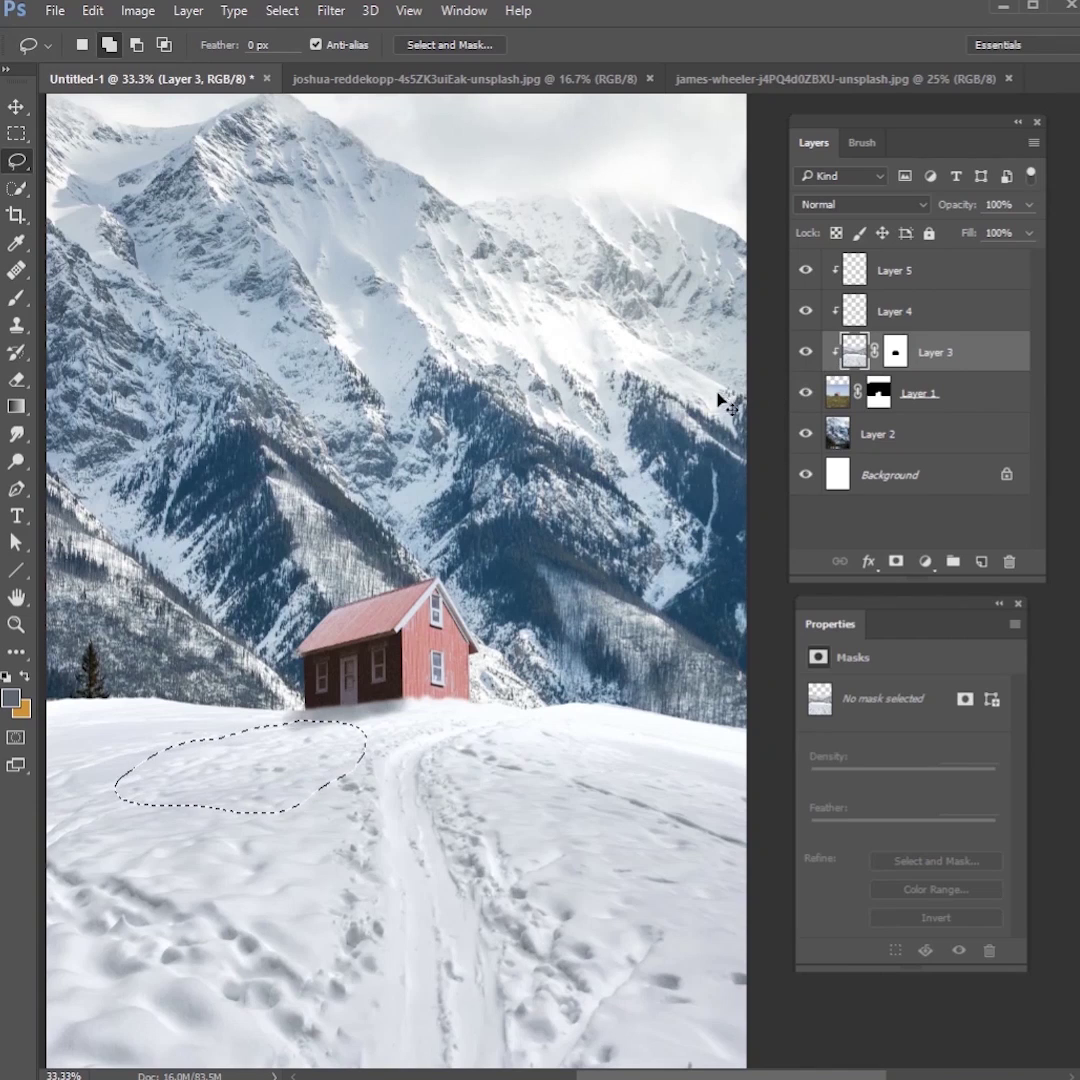
Step: Place a copy of the snow patch on Layer 5, scaled to about 81% and rotated about -9.33°, covering the house's roof
{"action": "left_click", "coordinate": [900, 278]}
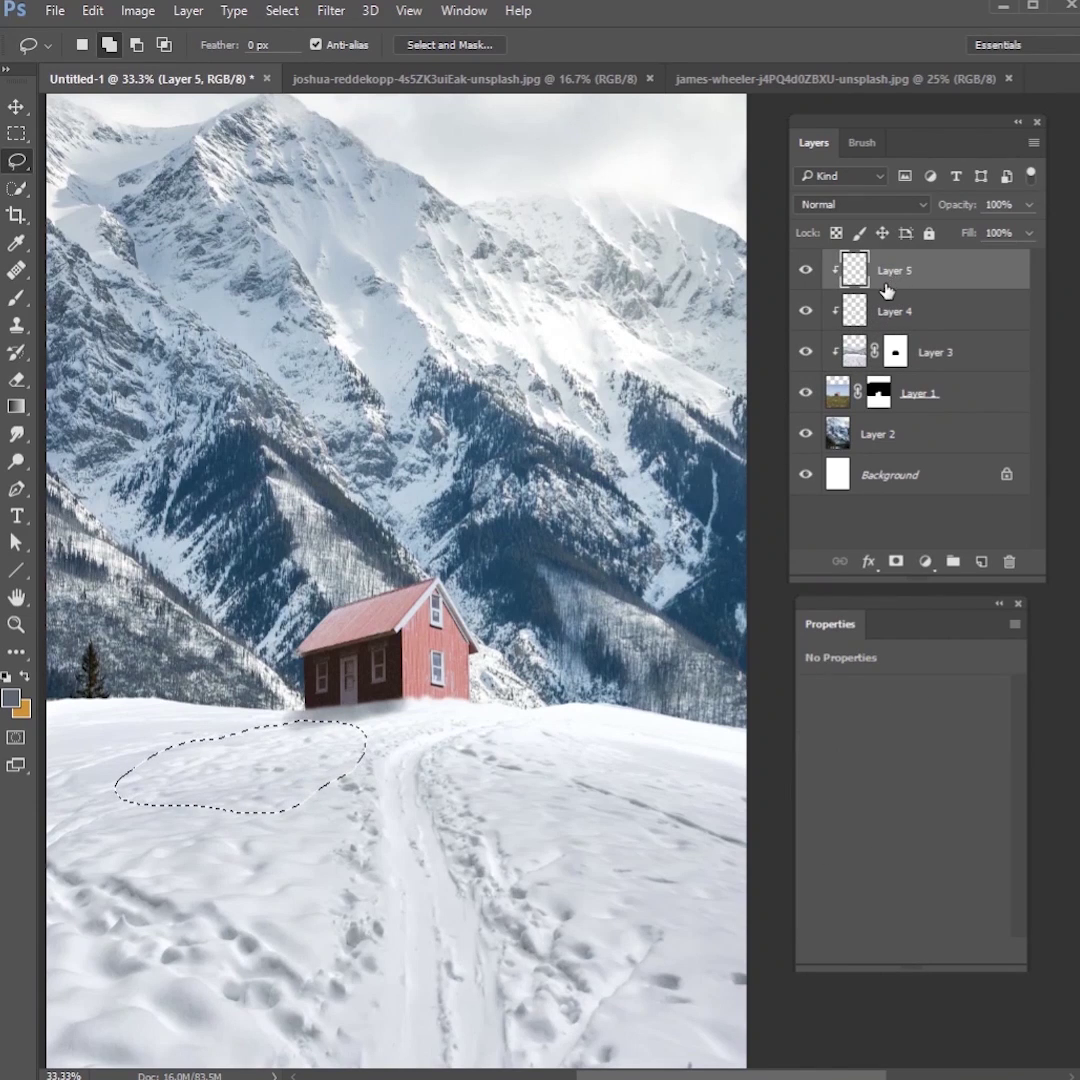
{"action": "key", "text": "ctrl+d"}
{"action": "left_click", "coordinate": [17, 107]}
{"action": "left_click_drag", "start_coordinate": [354, 762], "coordinate": [428, 611]}
{"action": "mouse_move", "coordinate": [481, 556]}
{"action": "left_mouse_down"}
{"action": "mouse_move", "coordinate": [472, 542]}
{"action": "mouse_move", "coordinate": [480, 552]}
{"action": "left_mouse_up"}
{"action": "left_click", "coordinate": [908, 44]}
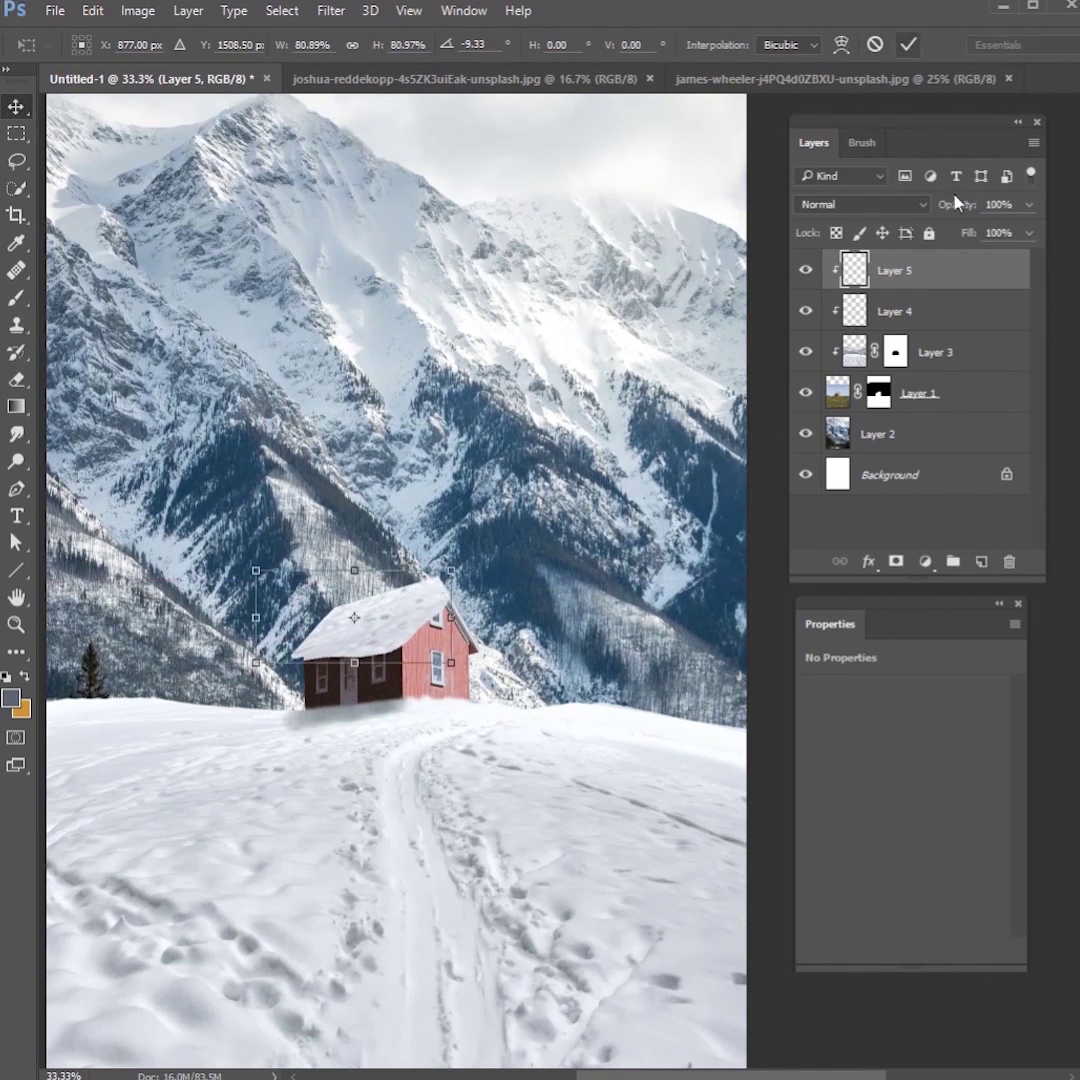
Step: Add a mask to Layer 5 and paint black along the roof's edges to trim the excess snow
{"action": "left_click", "coordinate": [896, 561]}
{"action": "key", "text": "b"}
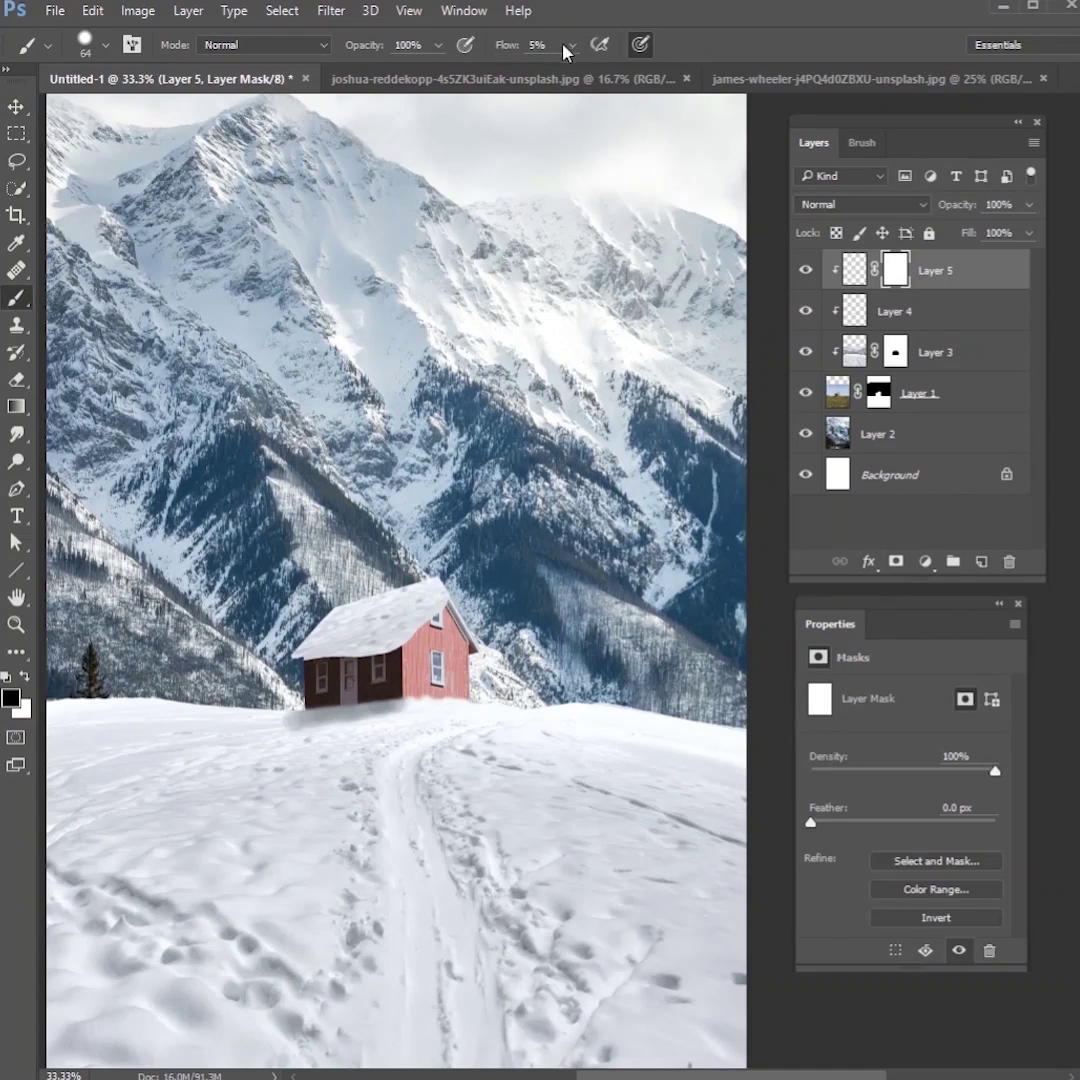
{"action": "left_click_drag", "start_coordinate": [566, 46], "coordinate": [590, 69]}
{"action": "mouse_move", "coordinate": [316, 669]}
{"action": "left_mouse_down"}
{"action": "mouse_move", "coordinate": [382, 657]}
{"action": "mouse_move", "coordinate": [325, 662]}
{"action": "mouse_move", "coordinate": [425, 630]}
{"action": "mouse_move", "coordinate": [451, 594]}
{"action": "mouse_move", "coordinate": [408, 622]}
{"action": "mouse_move", "coordinate": [416, 626]}
{"action": "left_mouse_up"}
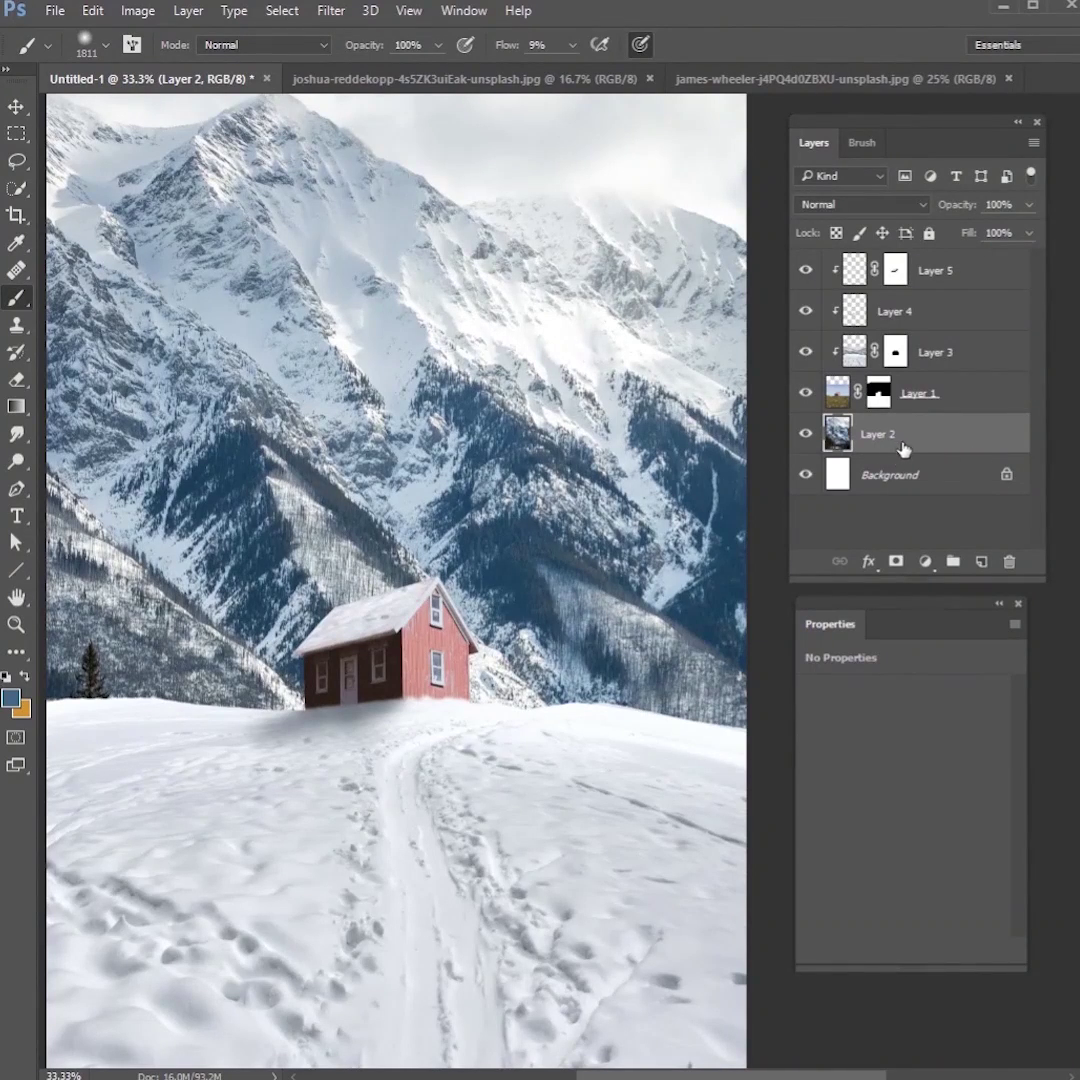
Step: Paint blue-grey haze over the mountains and sky on a new layer above Layer 2, using a soft 1811 px brush at 9% flow
{"action": "left_click", "coordinate": [981, 561]}
{"action": "mouse_move", "coordinate": [600, 625]}
{"action": "left_mouse_down"}
{"action": "mouse_move", "coordinate": [574, 605]}
{"action": "mouse_move", "coordinate": [595, 577]}
{"action": "left_mouse_up"}
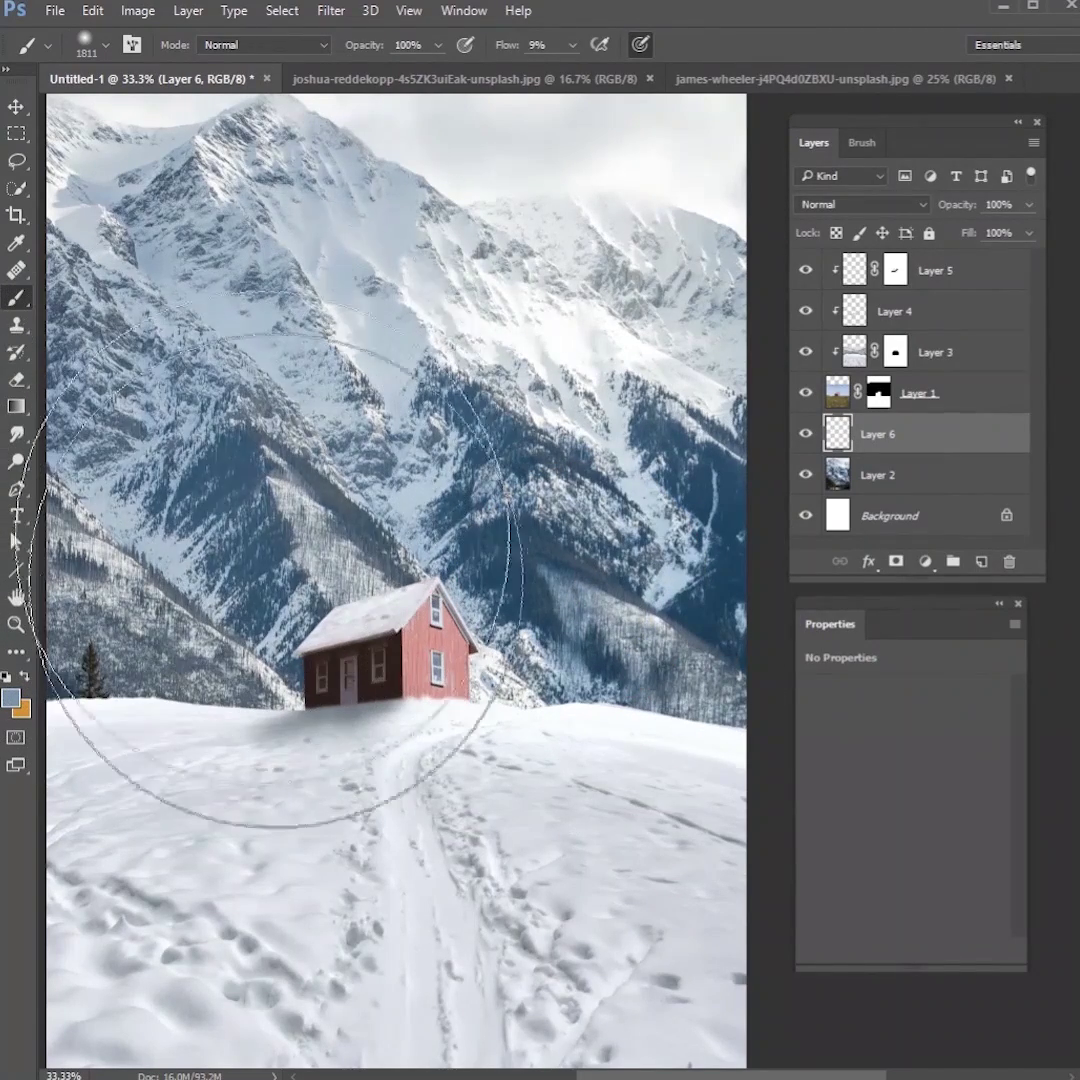
{"action": "left_click", "coordinate": [12, 702]}
{"action": "key", "text": "Return"}
{"action": "left_click", "coordinate": [622, 559]}
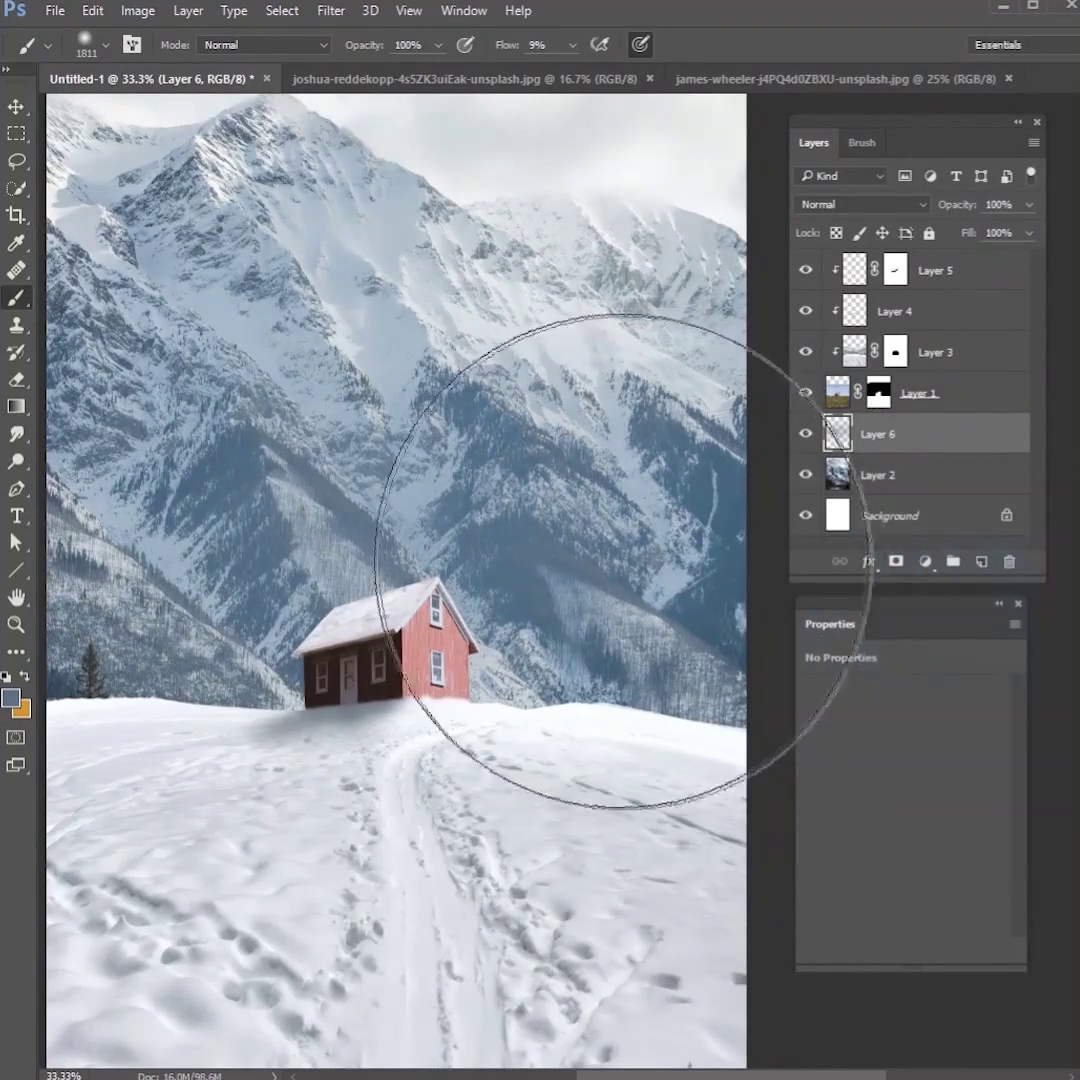
{"action": "mouse_move", "coordinate": [287, 290]}
{"action": "left_mouse_down"}
{"action": "mouse_move", "coordinate": [640, 295]}
{"action": "mouse_move", "coordinate": [280, 290]}
{"action": "mouse_move", "coordinate": [80, 430]}
{"action": "left_mouse_up"}
{"action": "mouse_move", "coordinate": [593, 412]}
{"action": "left_mouse_down"}
{"action": "mouse_move", "coordinate": [562, 557]}
{"action": "mouse_move", "coordinate": [94, 602]}
{"action": "mouse_move", "coordinate": [699, 694]}
{"action": "mouse_move", "coordinate": [160, 217]}
{"action": "mouse_move", "coordinate": [48, 205]}
{"action": "left_mouse_up"}
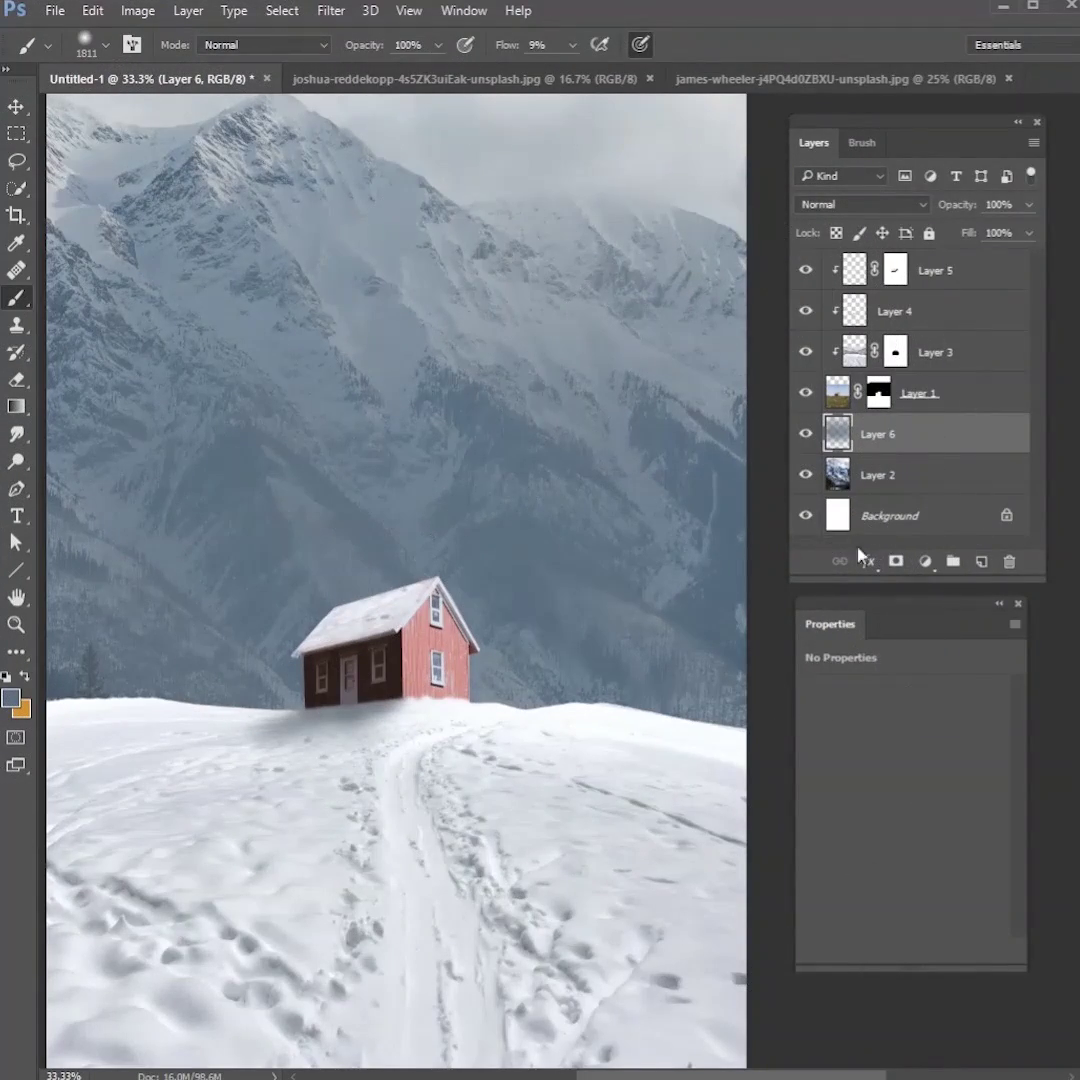
Step: Add a Brightness/Contrast adjustment above Layer 5 and set its brightness to -87
{"action": "left_click", "coordinate": [956, 270]}
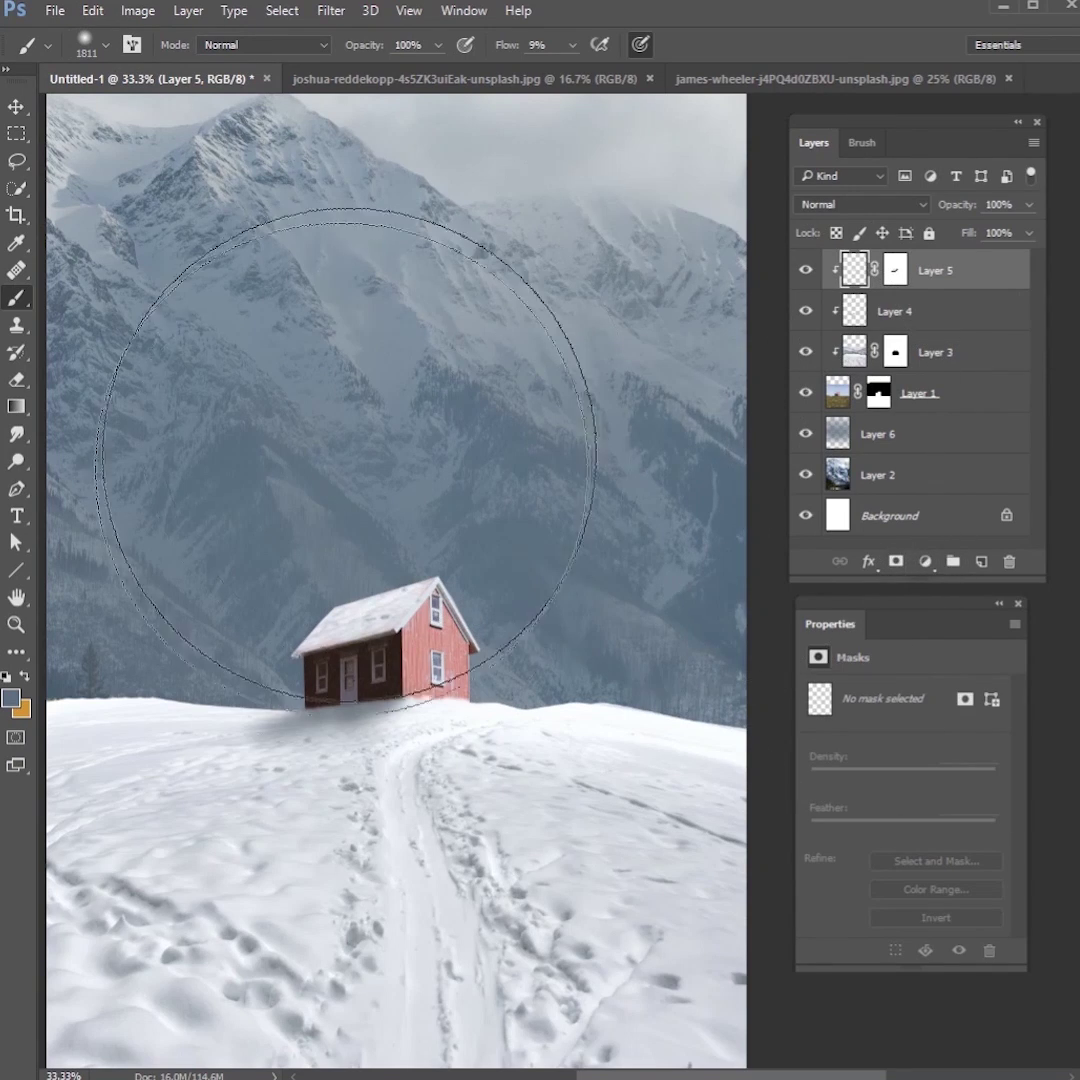
{"action": "left_click", "coordinate": [925, 561]}
{"action": "left_click", "coordinate": [1005, 667]}
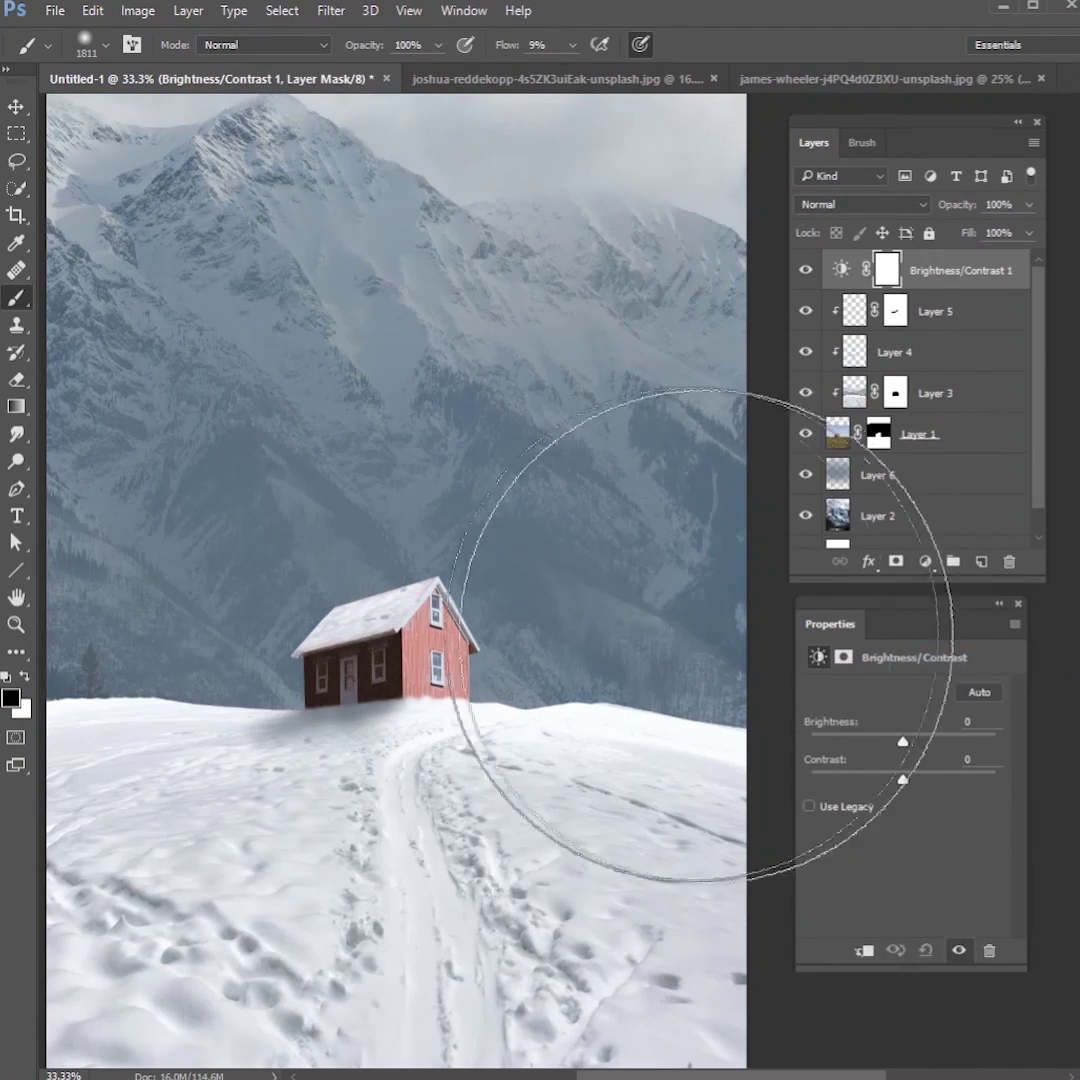
{"action": "left_click_drag", "start_coordinate": [903, 742], "coordinate": [849, 746]}
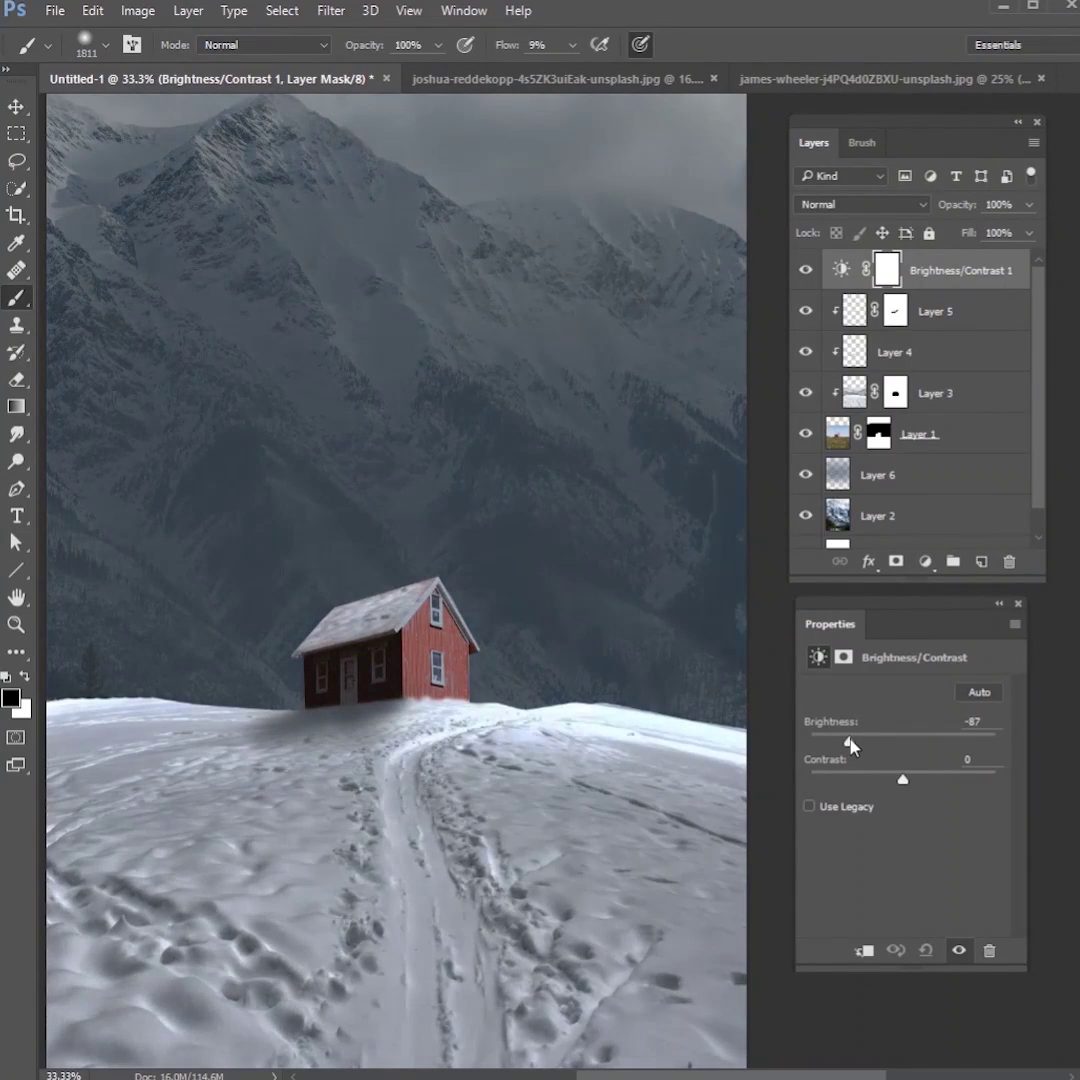
Step: Add a Levels adjustment on top with output levels 13 and 113, and darken its midtones
{"action": "left_click", "coordinate": [925, 561]}
{"action": "left_click", "coordinate": [991, 690]}
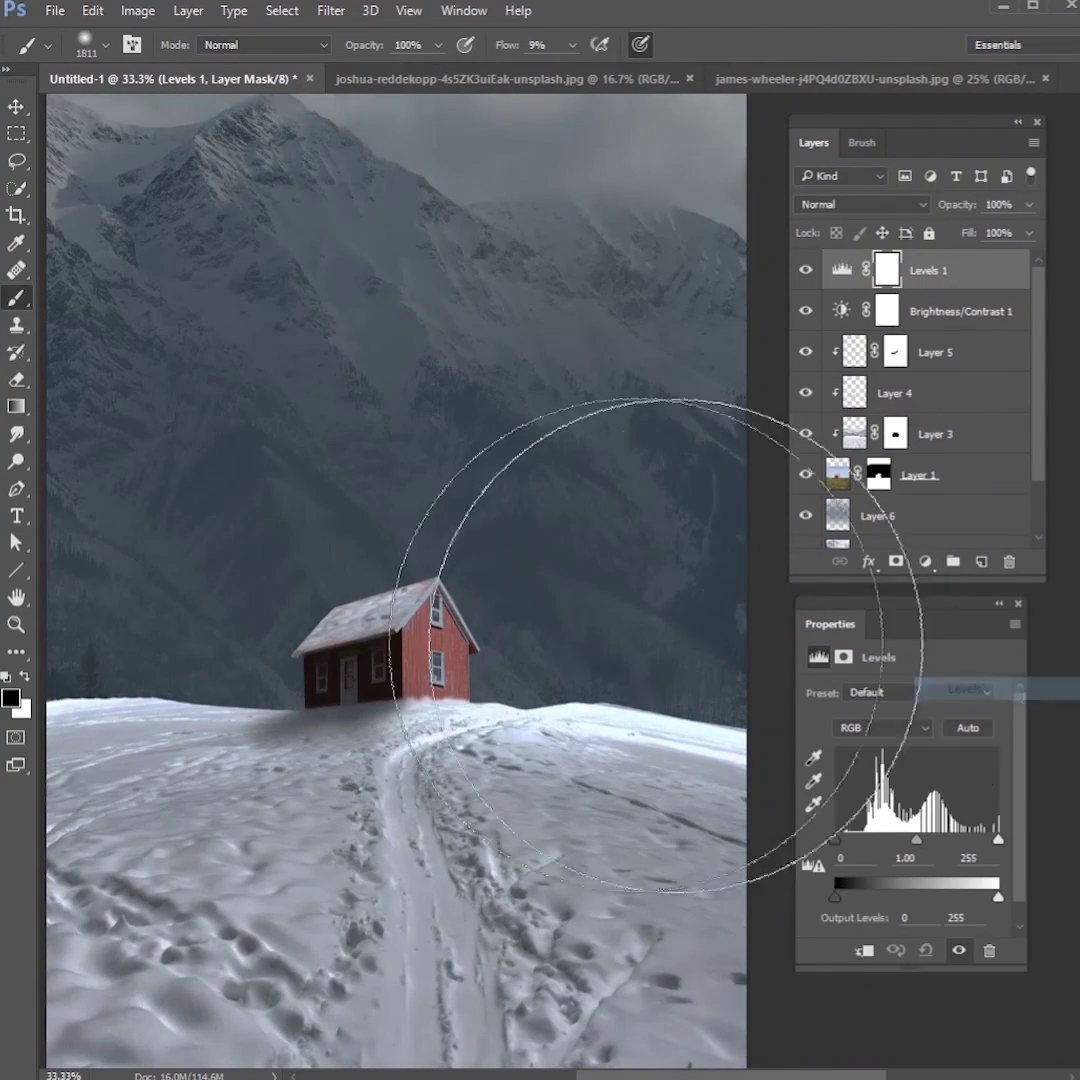
{"action": "left_click_drag", "start_coordinate": [998, 895], "coordinate": [910, 897]}
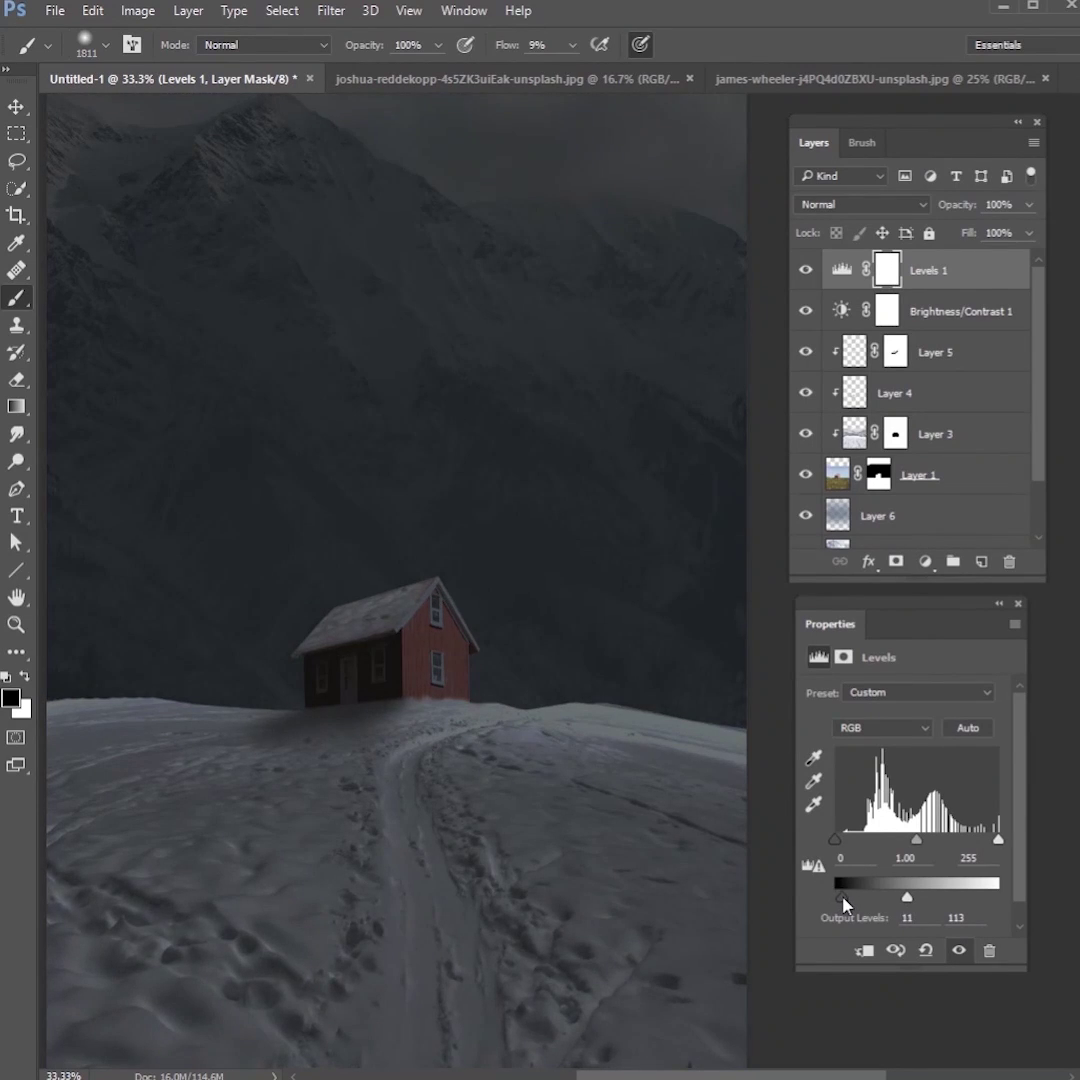
{"action": "left_click_drag", "start_coordinate": [843, 898], "coordinate": [845, 898]}
{"action": "left_click_drag", "start_coordinate": [916, 839], "coordinate": [930, 847]}
Step: Add a Gradient Map adjustment with the dark-to-light blue gradient, blended as Overlay at 54% opacity
{"action": "left_click", "coordinate": [925, 561]}
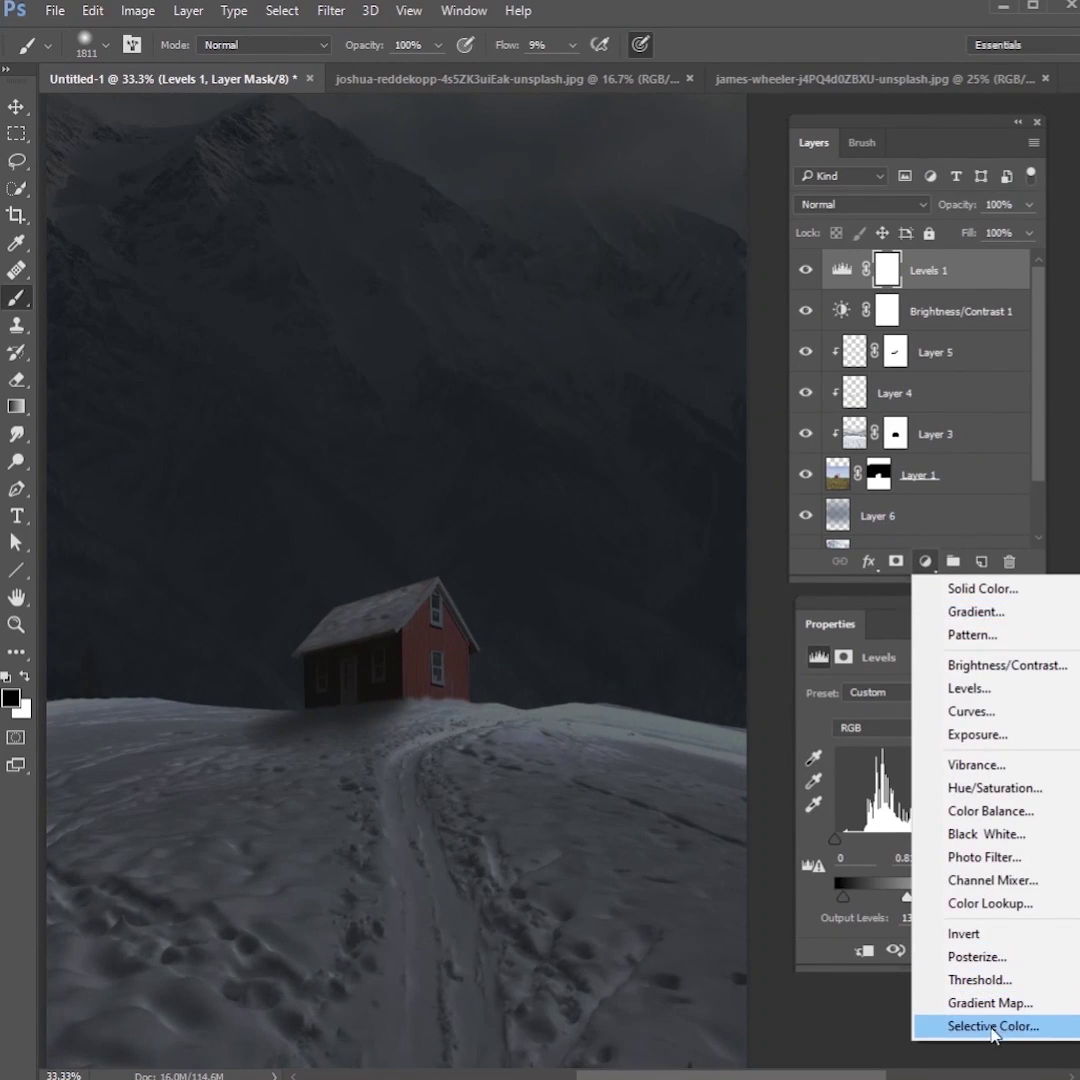
{"action": "left_click", "coordinate": [988, 1003]}
{"action": "left_click", "coordinate": [995, 702]}
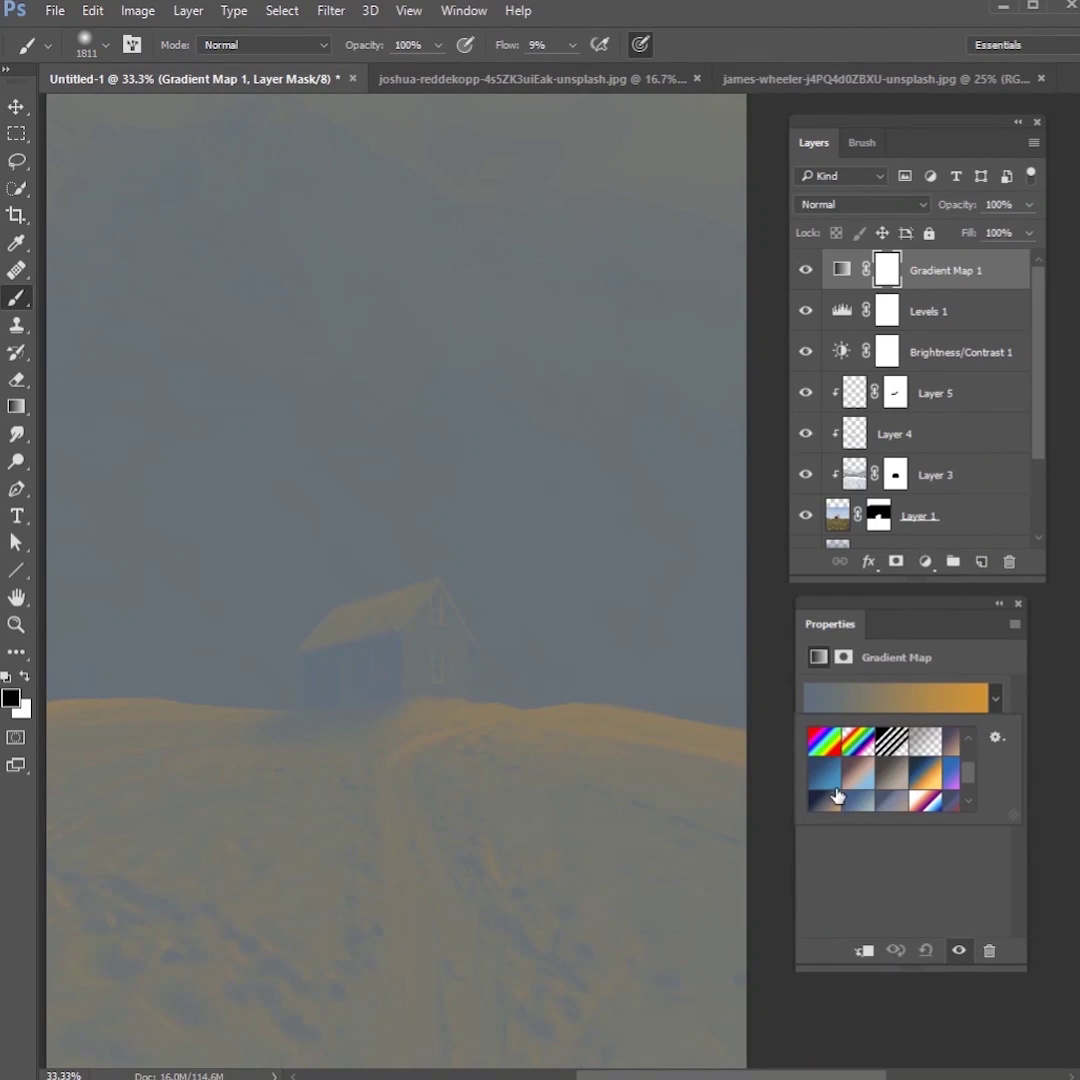
{"action": "left_click", "coordinate": [826, 789]}
{"action": "left_click", "coordinate": [858, 204]}
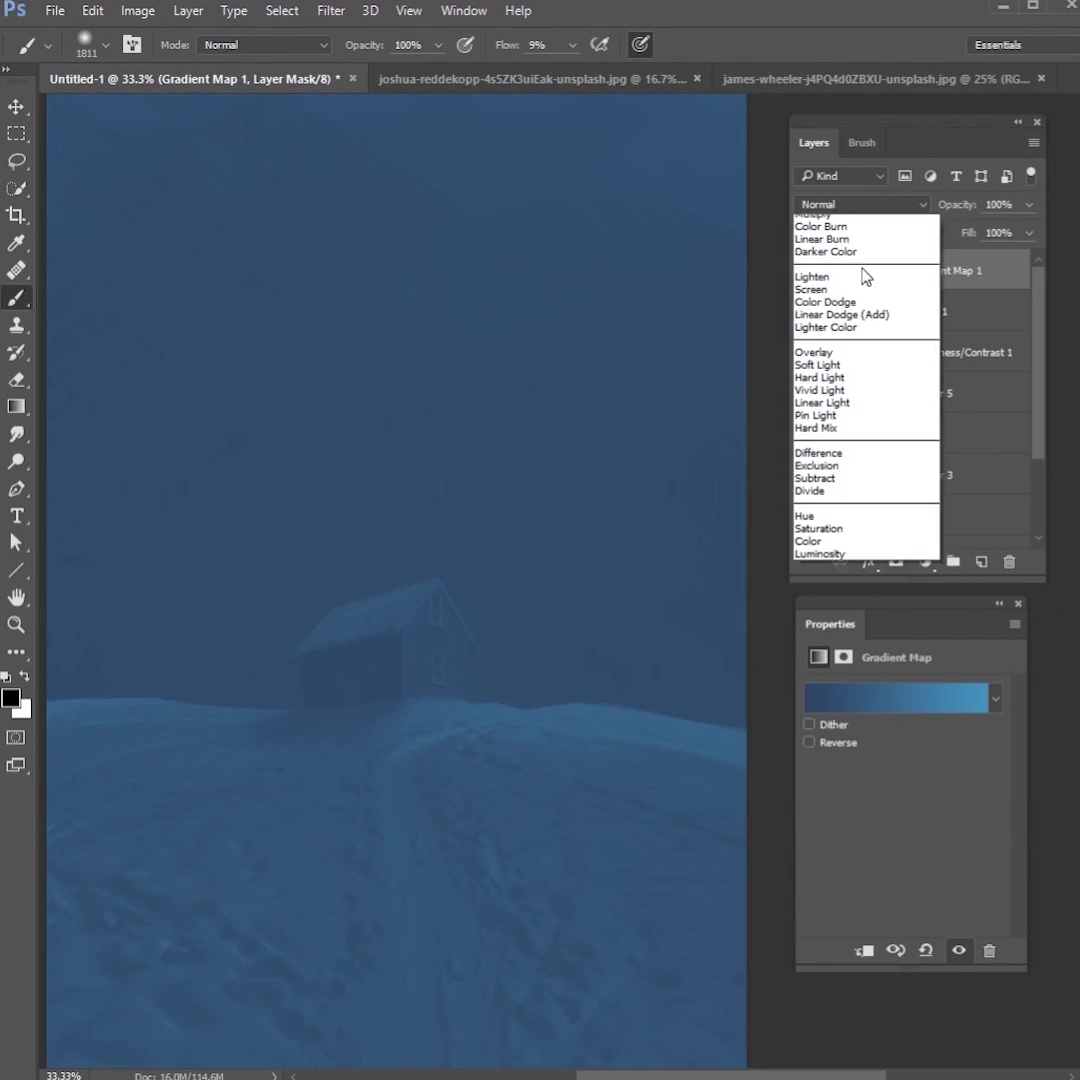
{"action": "left_click", "coordinate": [843, 412]}
{"action": "left_click", "coordinate": [1029, 204]}
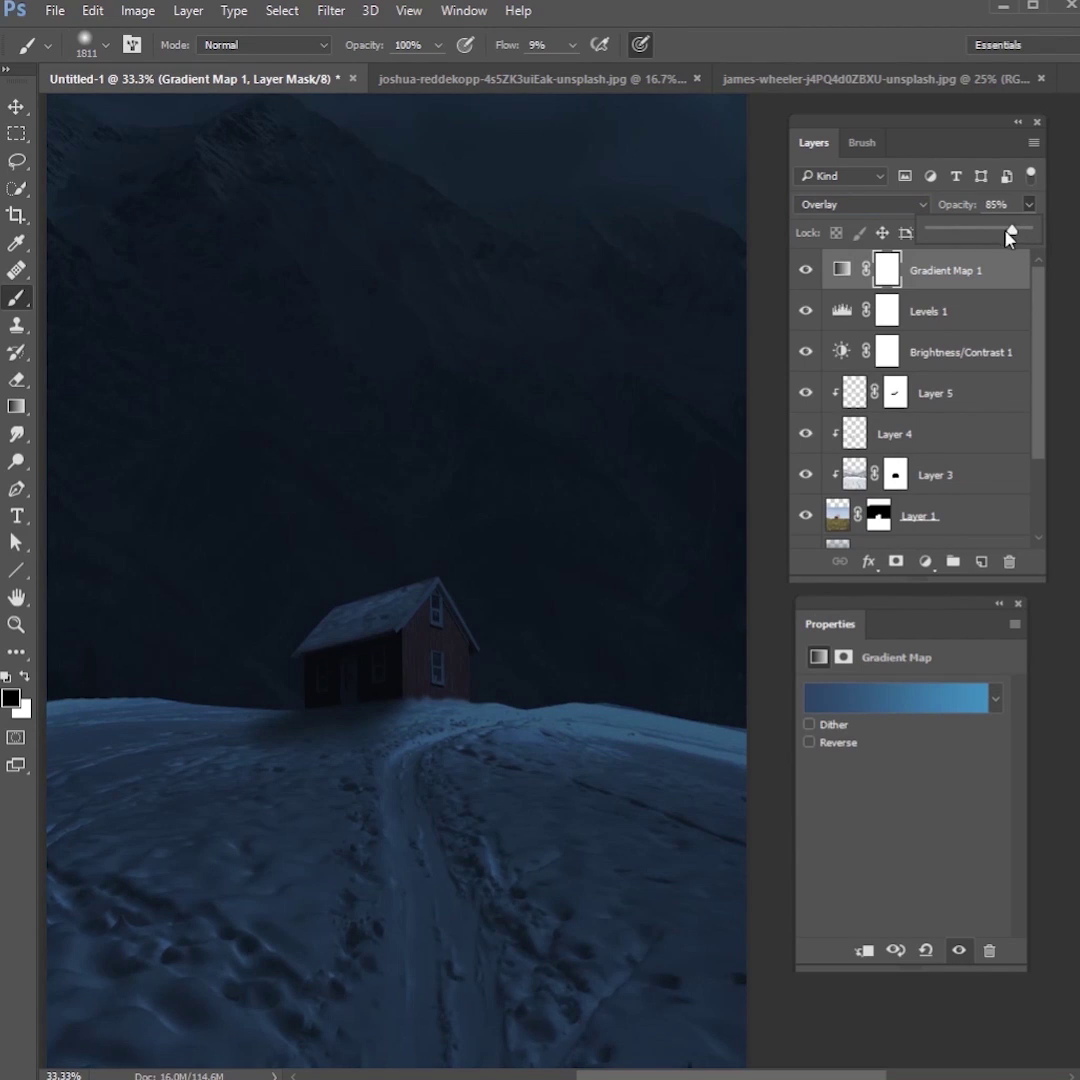
{"action": "left_click_drag", "start_coordinate": [1010, 235], "coordinate": [984, 284]}
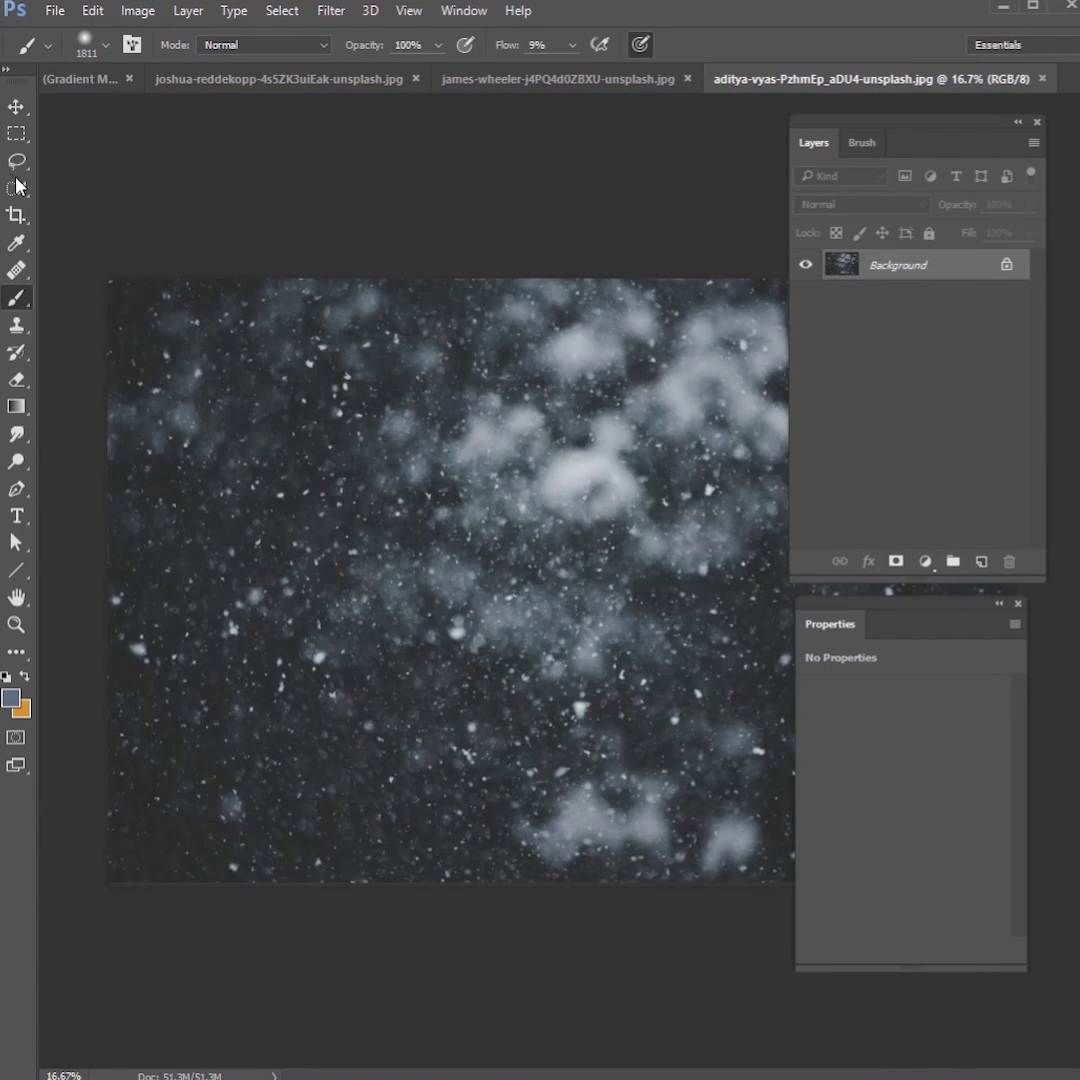
Step: Lasso a dark patch of snowflakes in the aditya-vyas photo, copy it to a new layer, and hide the Background
{"action": "right_click", "coordinate": [16, 163]}
{"action": "left_click", "coordinate": [100, 160]}
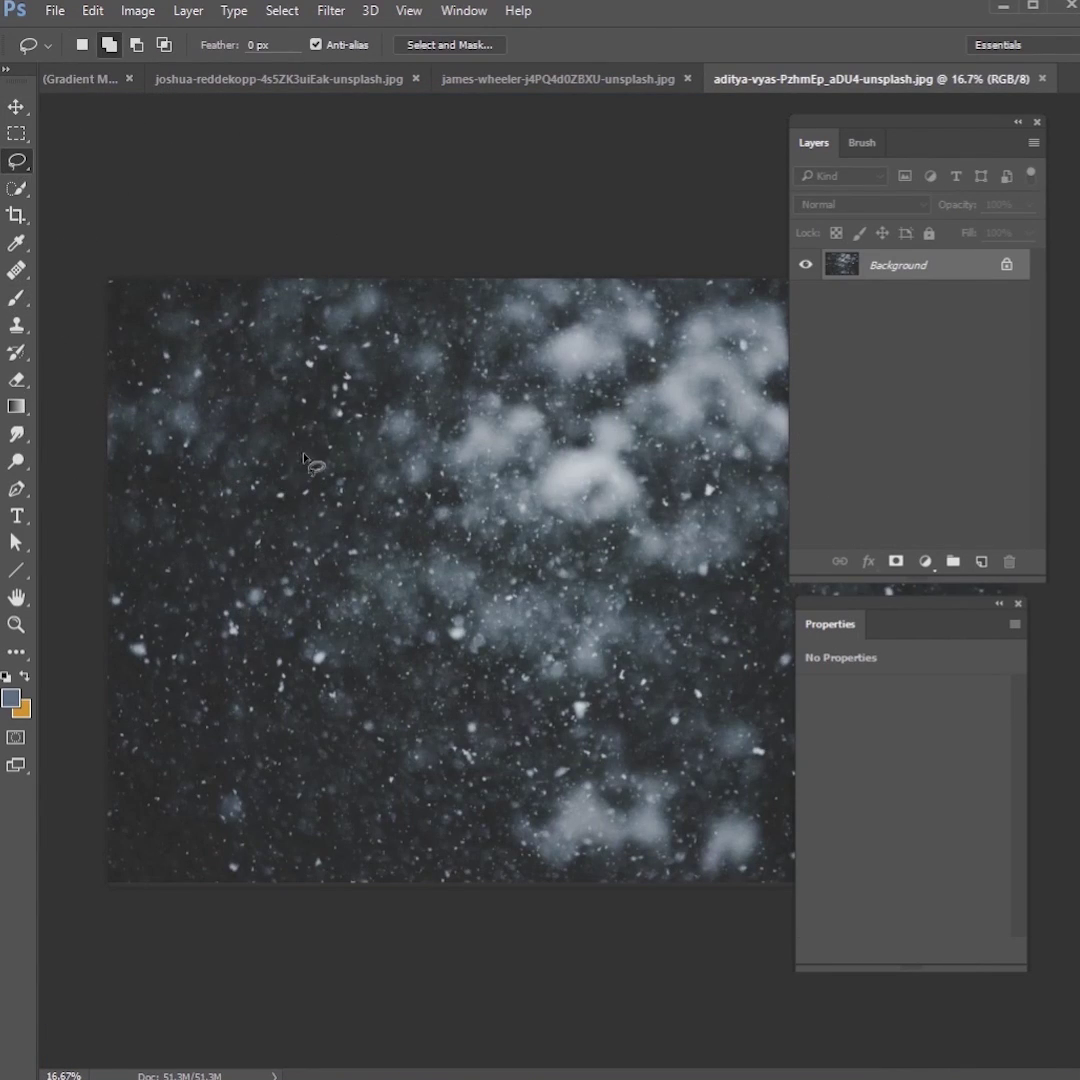
{"action": "mouse_move", "coordinate": [202, 477]}
{"action": "left_mouse_down"}
{"action": "mouse_move", "coordinate": [272, 455]}
{"action": "mouse_move", "coordinate": [320, 481]}
{"action": "mouse_move", "coordinate": [311, 559]}
{"action": "mouse_move", "coordinate": [334, 635]}
{"action": "mouse_move", "coordinate": [383, 693]}
{"action": "mouse_move", "coordinate": [357, 775]}
{"action": "mouse_move", "coordinate": [313, 847]}
{"action": "mouse_move", "coordinate": [240, 866]}
{"action": "mouse_move", "coordinate": [156, 834]}
{"action": "mouse_move", "coordinate": [100, 665]}
{"action": "mouse_move", "coordinate": [117, 583]}
{"action": "mouse_move", "coordinate": [196, 478]}
{"action": "left_mouse_up"}
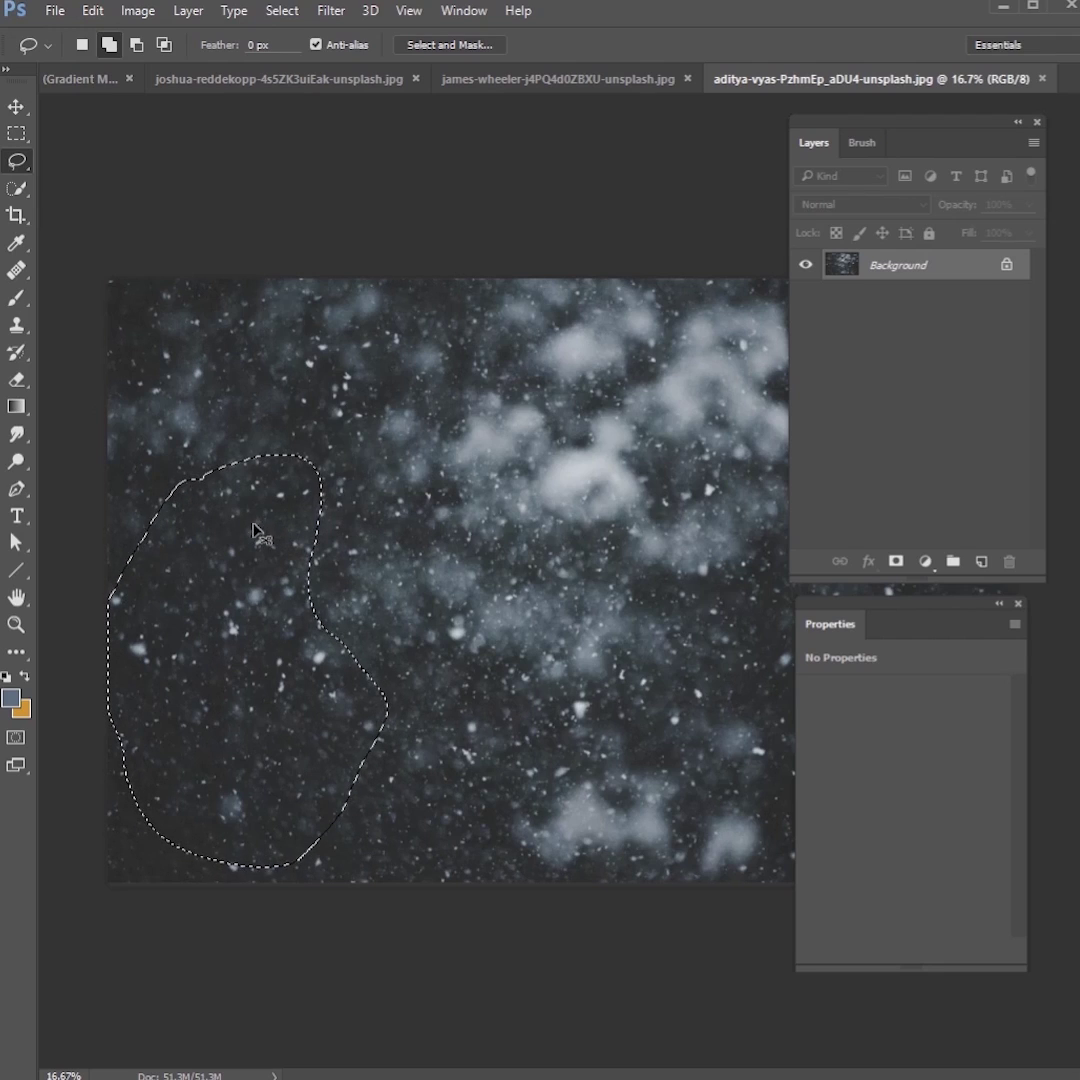
{"action": "key", "text": "ctrl+j"}
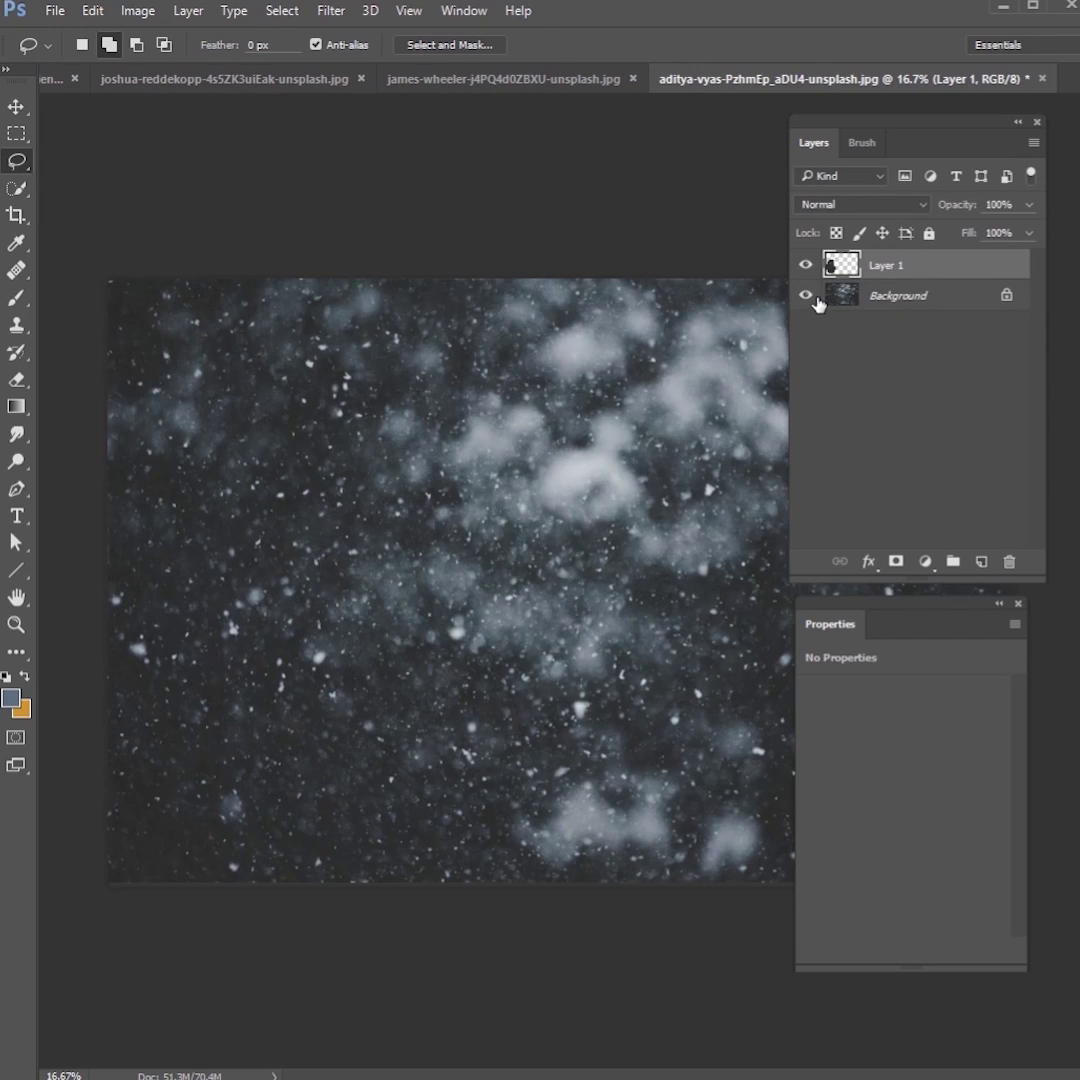
{"action": "left_click", "coordinate": [810, 296]}
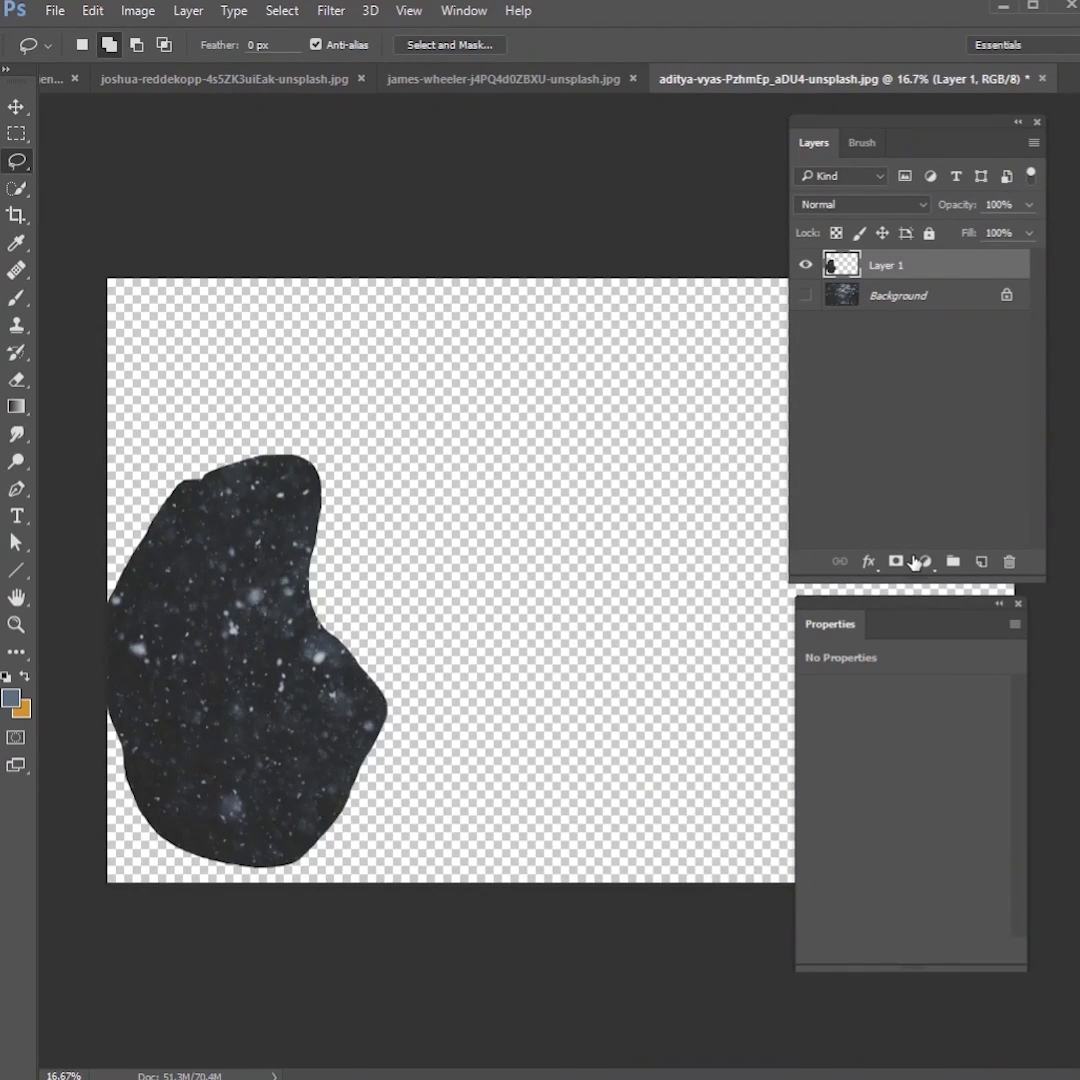
Step: Invert the snowflake patch and add a clipped Levels adjustment with input levels 80 and 185
{"action": "key", "text": "ctrl+i"}
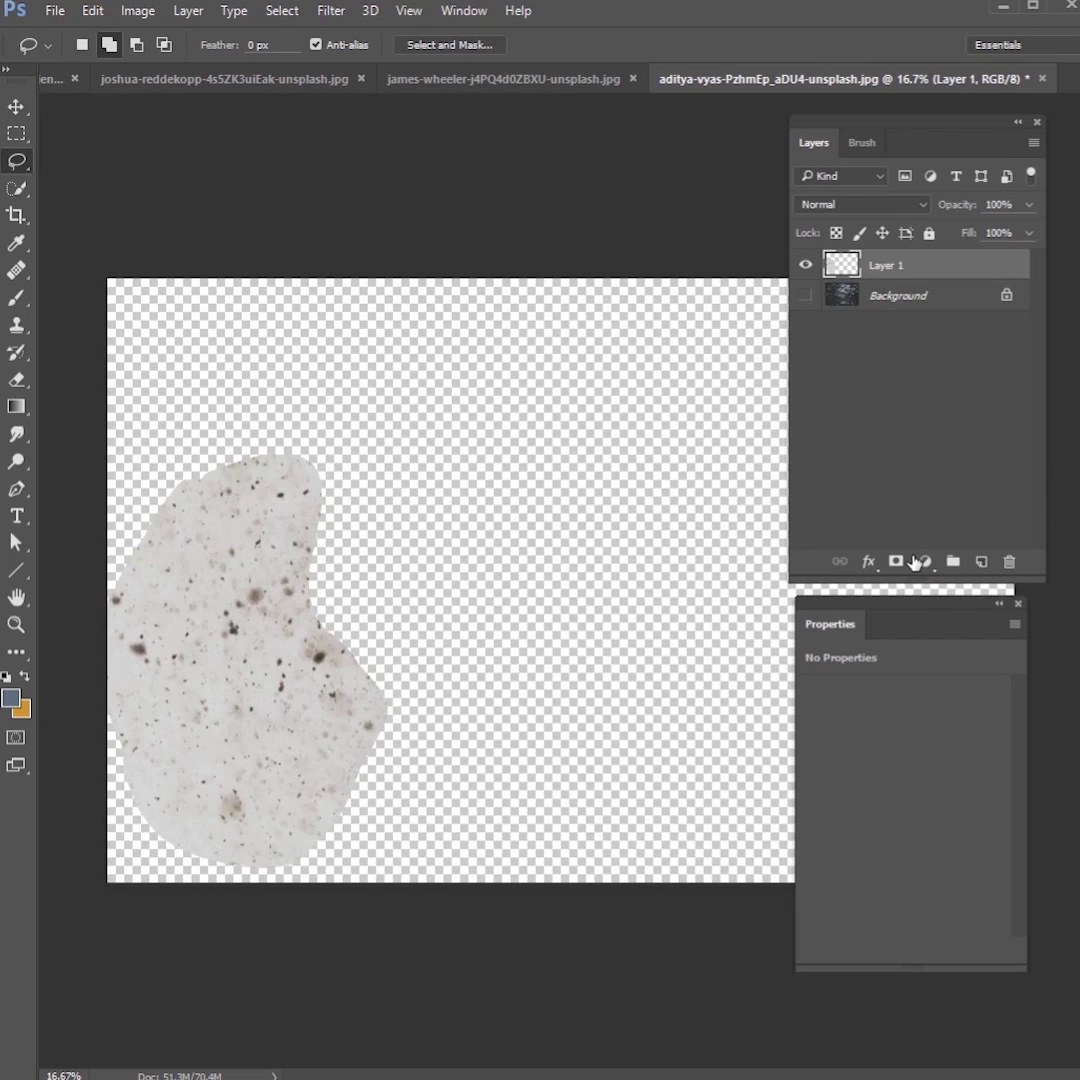
{"action": "left_click", "coordinate": [923, 562]}
{"action": "left_click", "coordinate": [965, 688]}
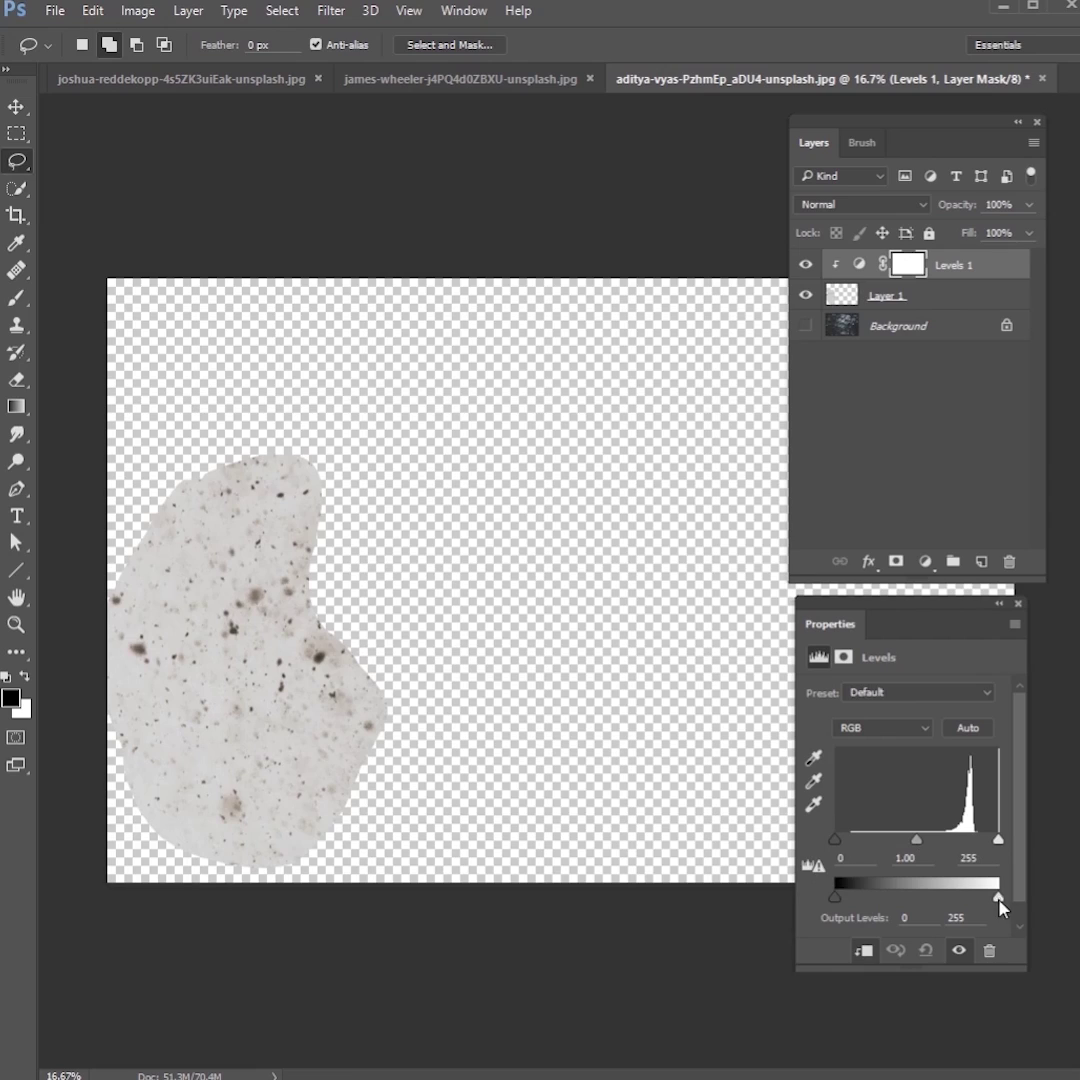
{"action": "left_click_drag", "start_coordinate": [1000, 906], "coordinate": [954, 845]}
{"action": "left_click_drag", "start_coordinate": [845, 845], "coordinate": [891, 849]}
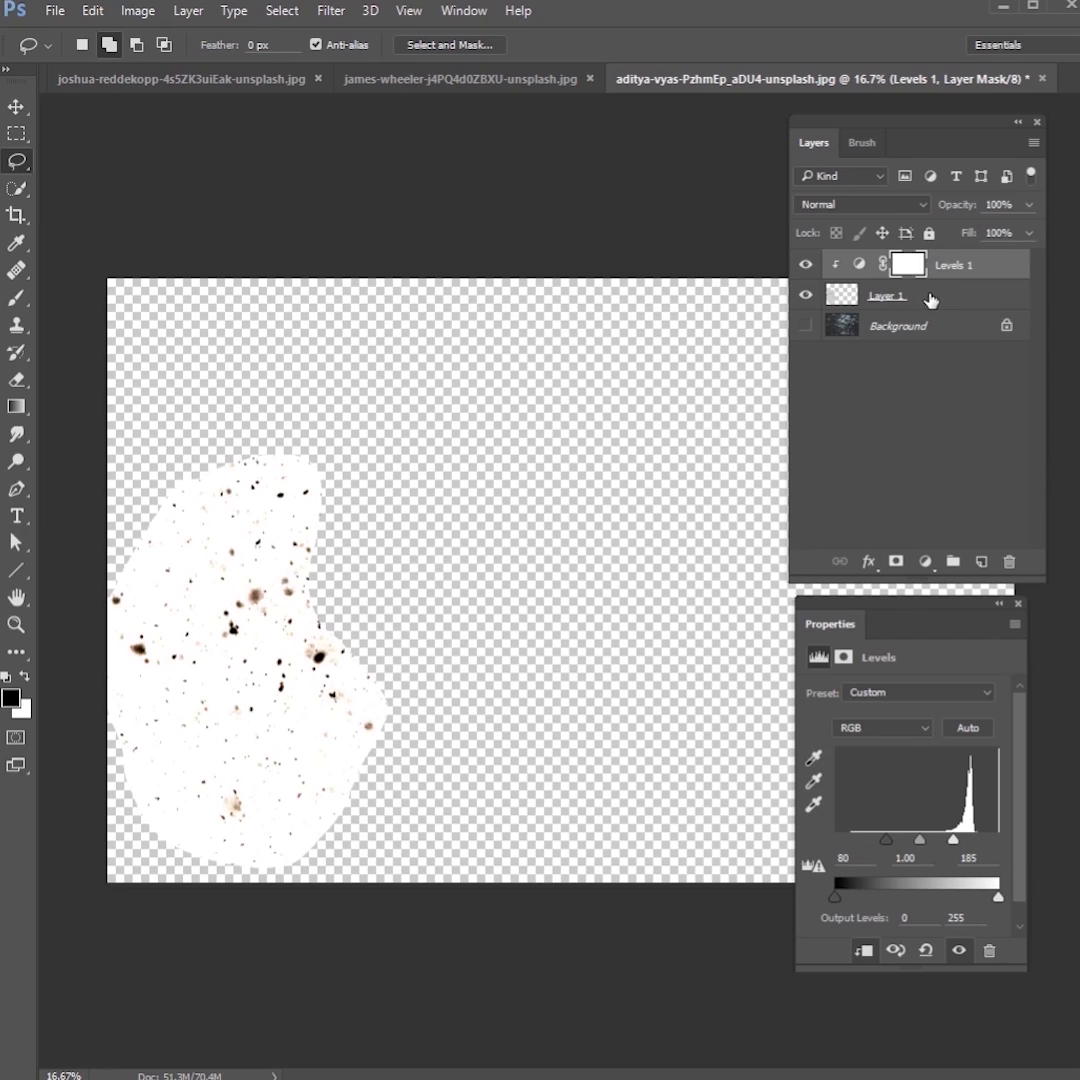
Step: Merge the Levels adjustment with the snowflake patch layer
{"action": "left_click", "coordinate": [930, 297], "text": "shift"}
{"action": "right_click", "coordinate": [938, 268]}
{"action": "left_click", "coordinate": [1050, 881]}
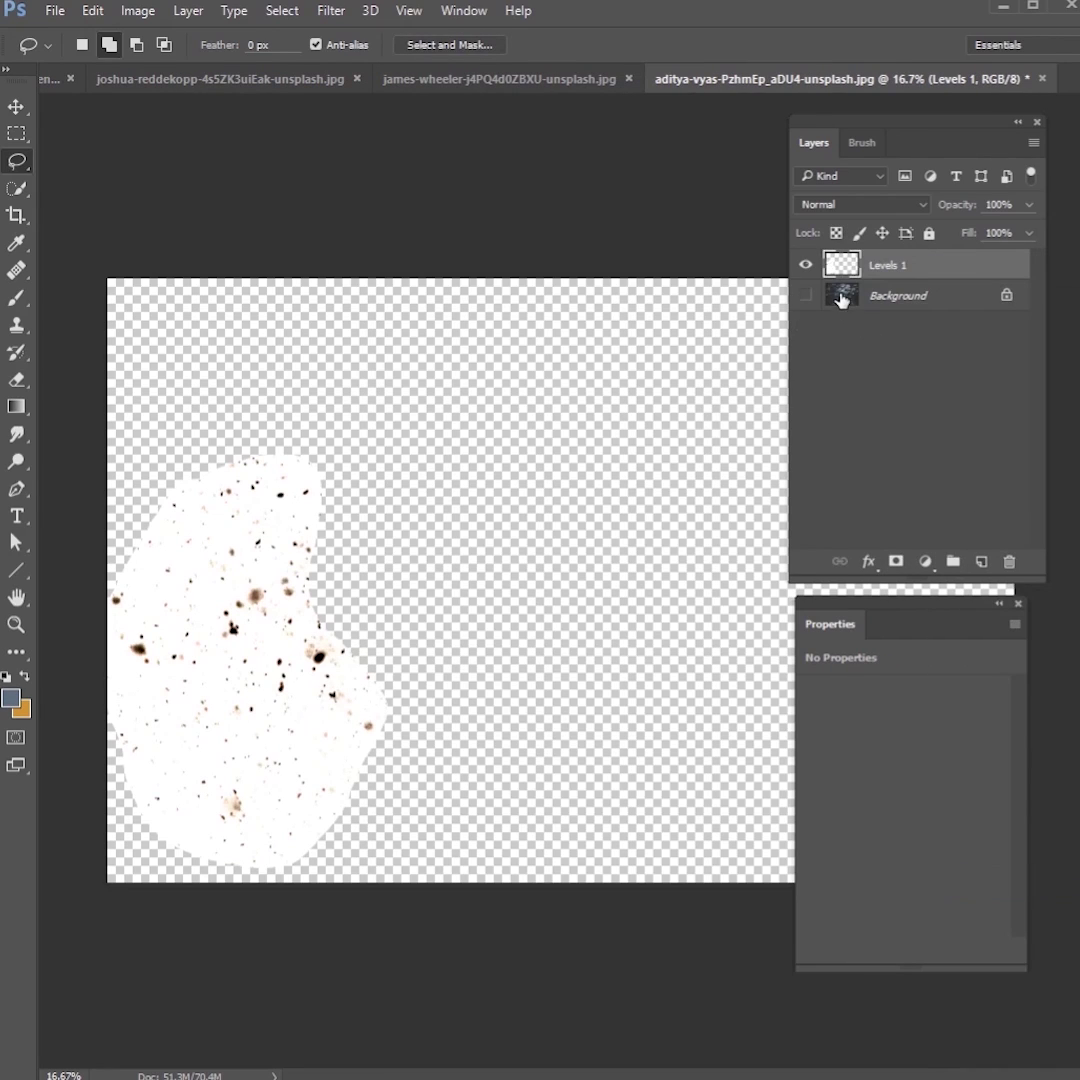
Step: Load the merged patch's outline as a selection and define it as a brush preset named snow
{"action": "left_click", "coordinate": [845, 265], "text": "ctrl"}
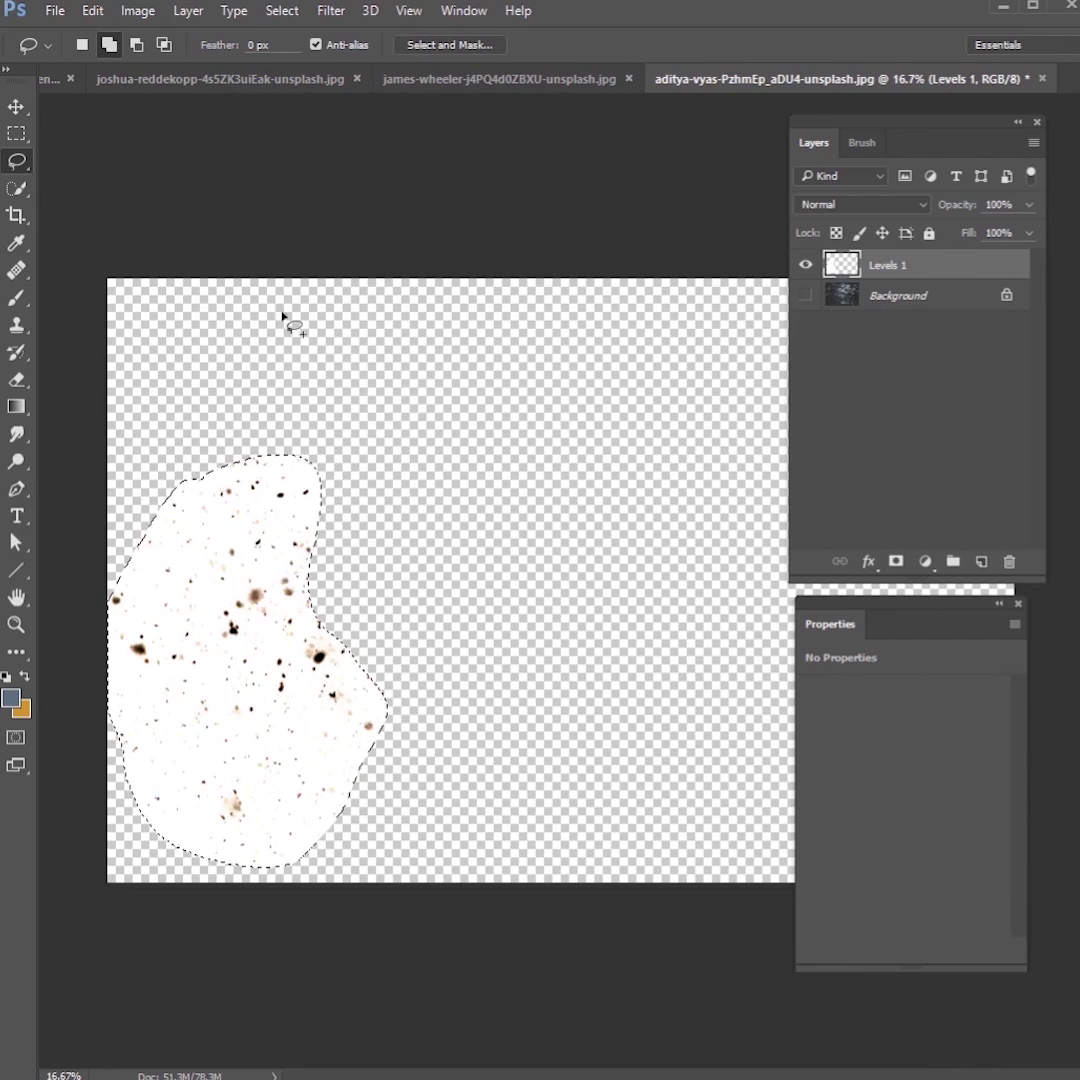
{"action": "left_click", "coordinate": [91, 11]}
{"action": "left_click", "coordinate": [200, 510]}
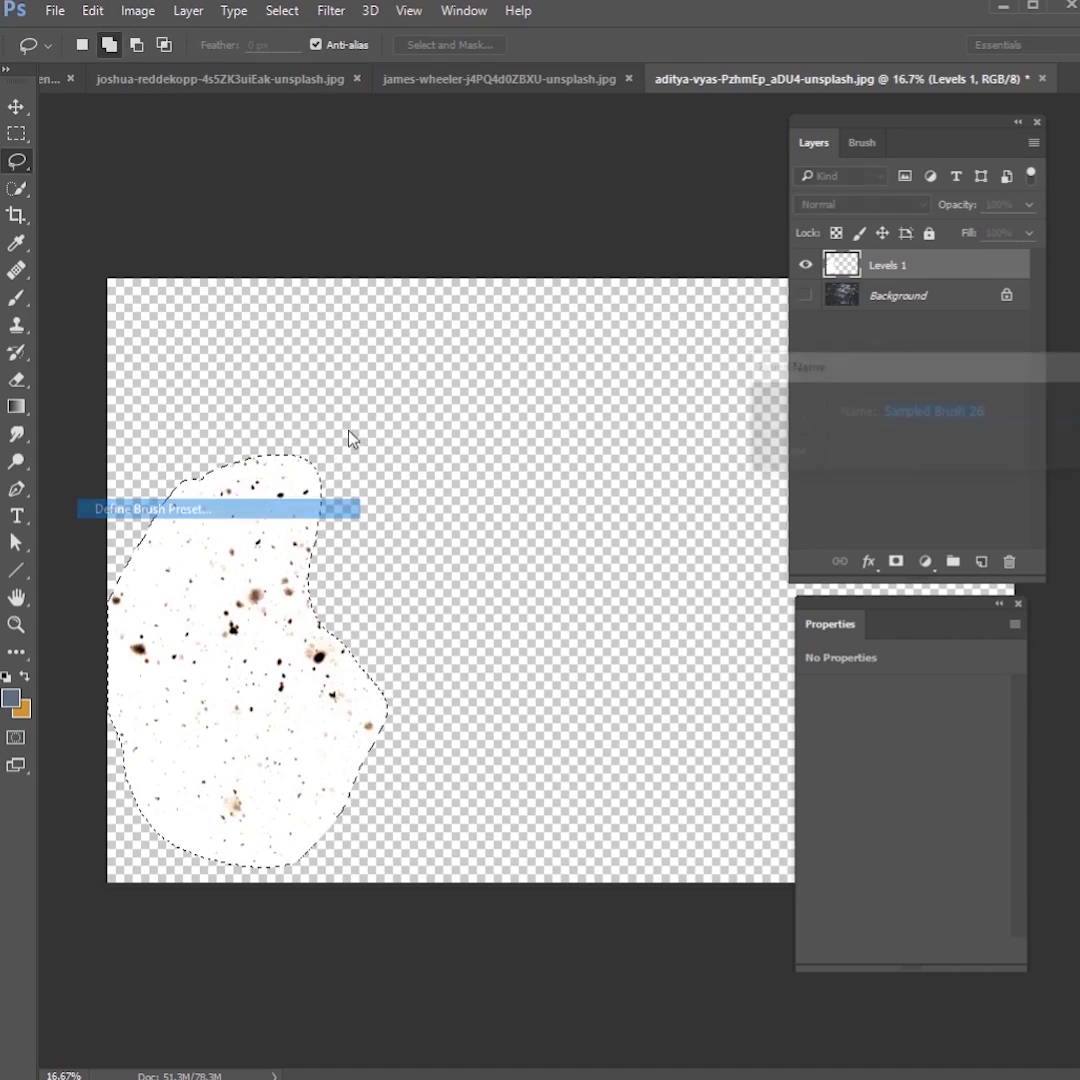
{"action": "type", "text": "snow"}
{"action": "key", "text": "Return"}
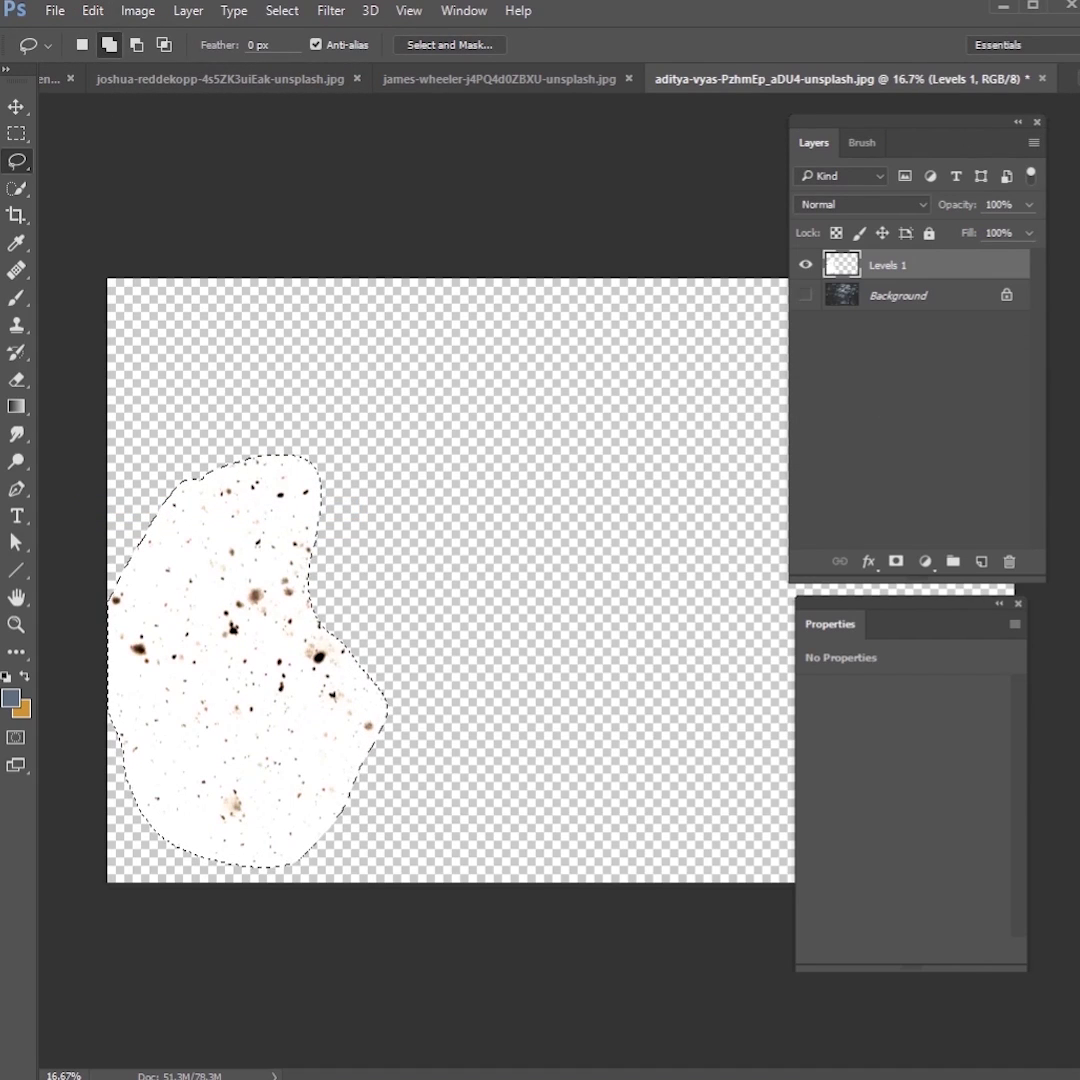
Step: Return to the house composite and stamp falling snow over the scene on a new top layer, using the snow brush at 100% flow
{"action": "key", "text": "ctrl+Tab"}
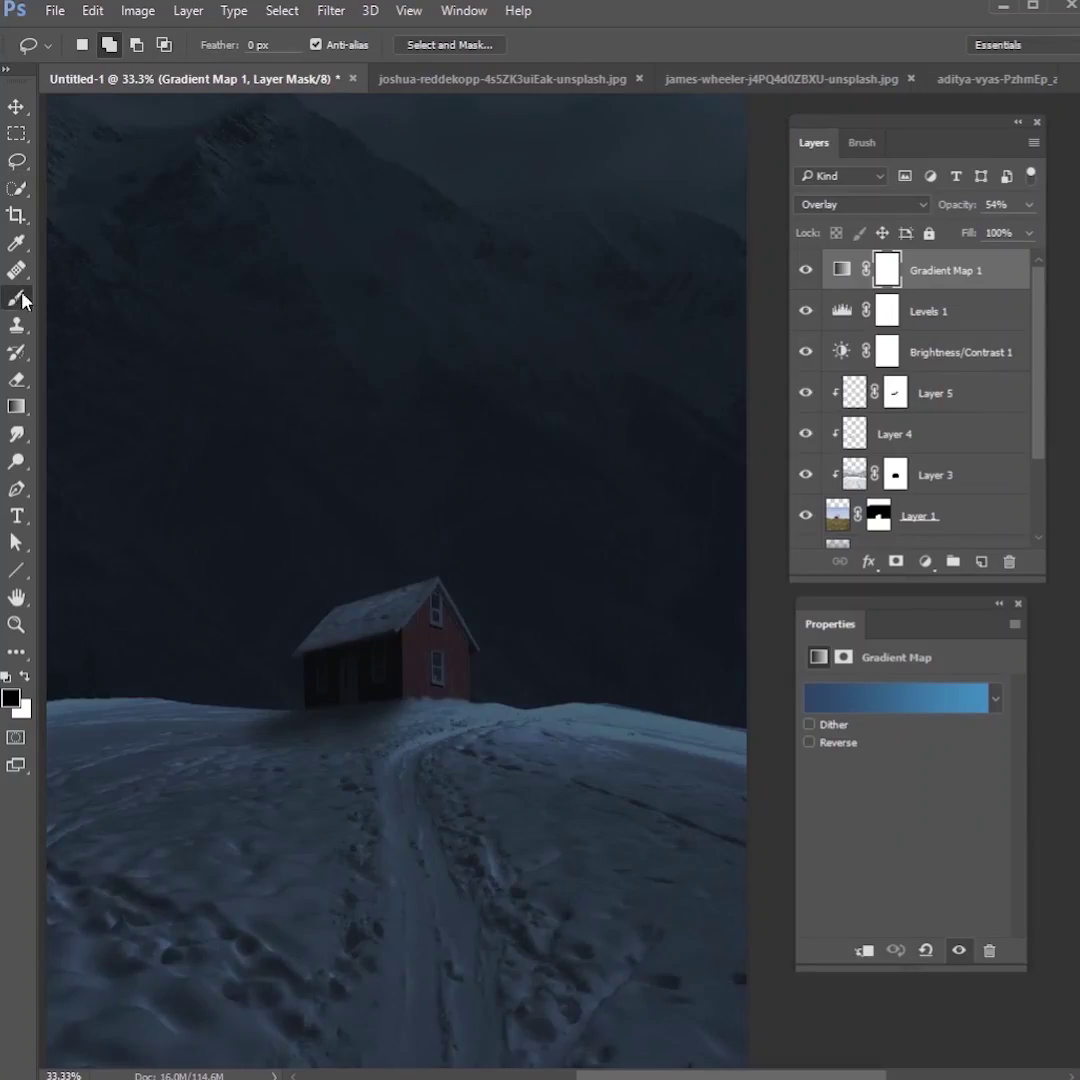
{"action": "key", "text": "b"}
{"action": "key", "text": "x"}
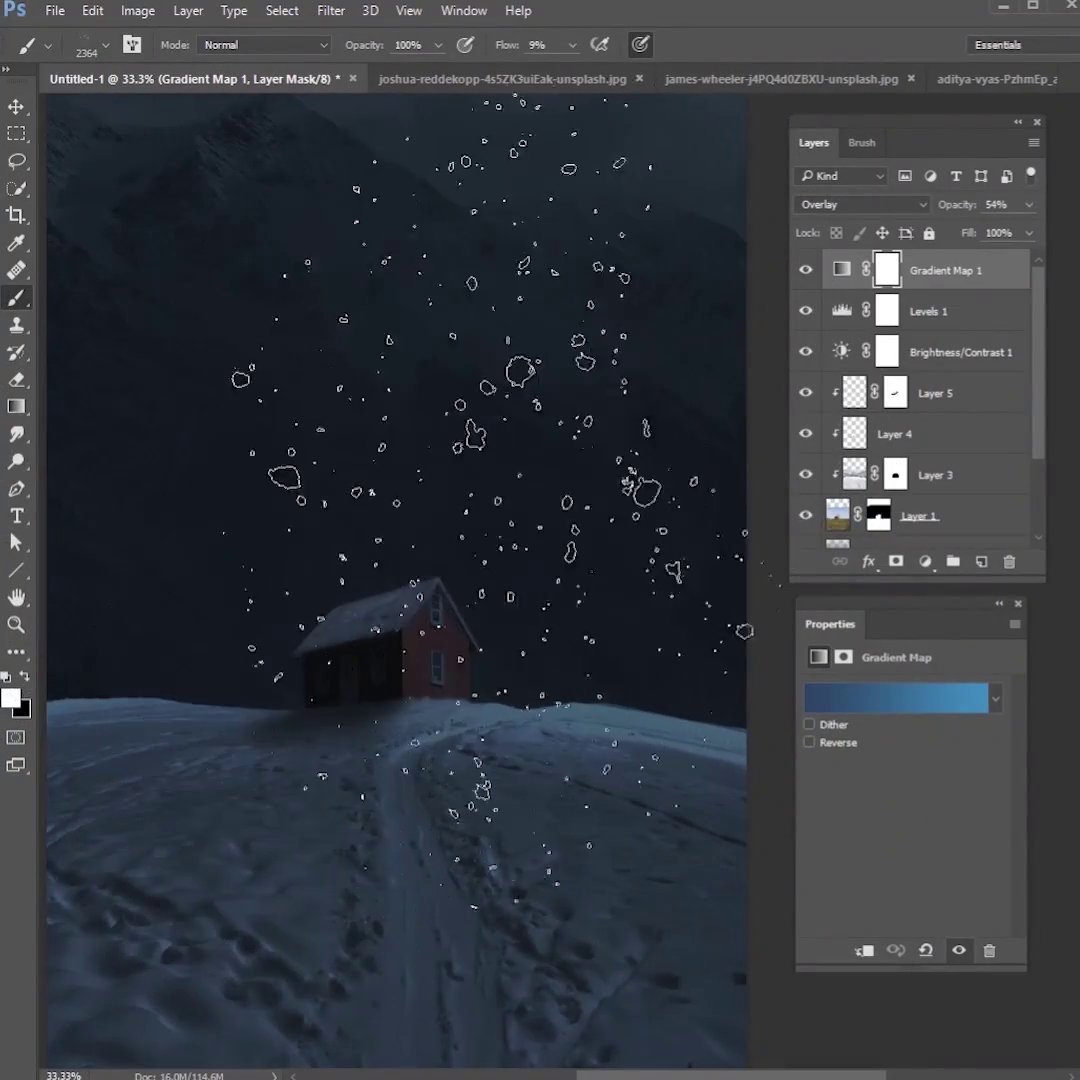
{"action": "left_click_drag", "start_coordinate": [572, 45], "coordinate": [658, 70]}
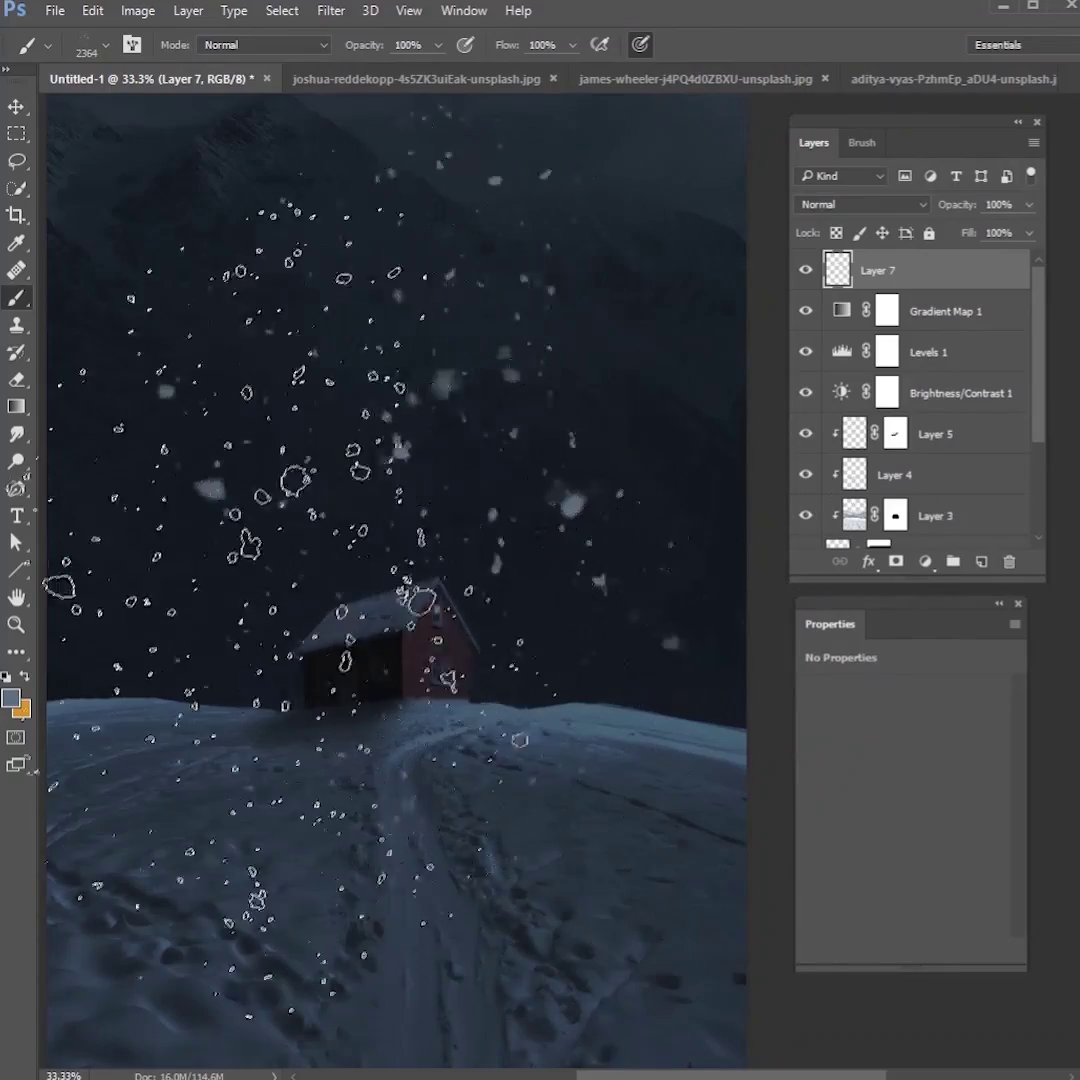
{"action": "right_click", "coordinate": [634, 594]}
{"action": "left_click_drag", "start_coordinate": [616, 611], "coordinate": [609, 613]}
{"action": "left_click", "coordinate": [628, 450]}
{"action": "left_click", "coordinate": [502, 770]}
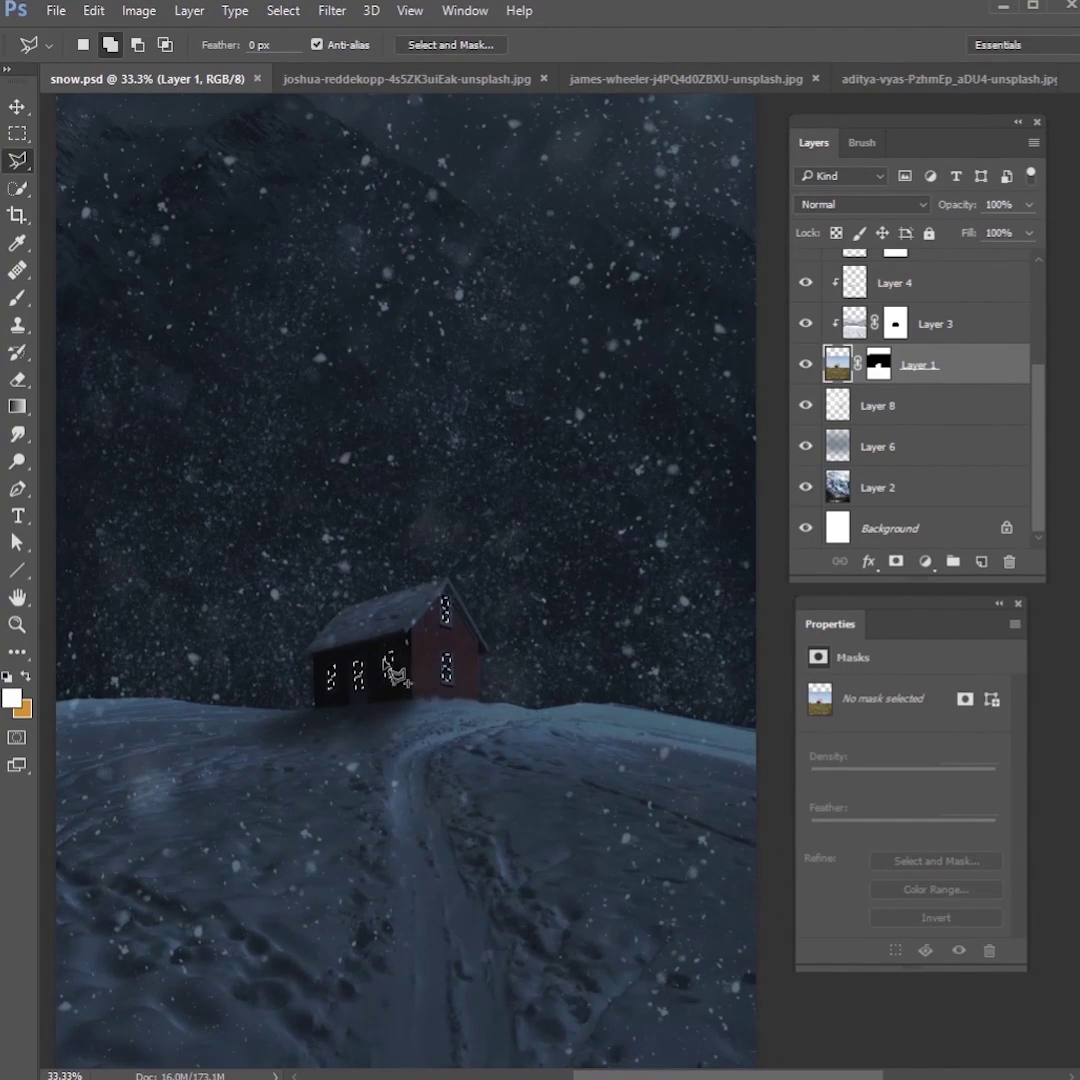
Step: Mask the selected windows out of Brightness/Contrast 1 by painting black on its layer mask with a soft 193 px brush
{"action": "scroll", "coordinate": [1022, 386], "scroll_direction": "up", "scroll_amount": 3}
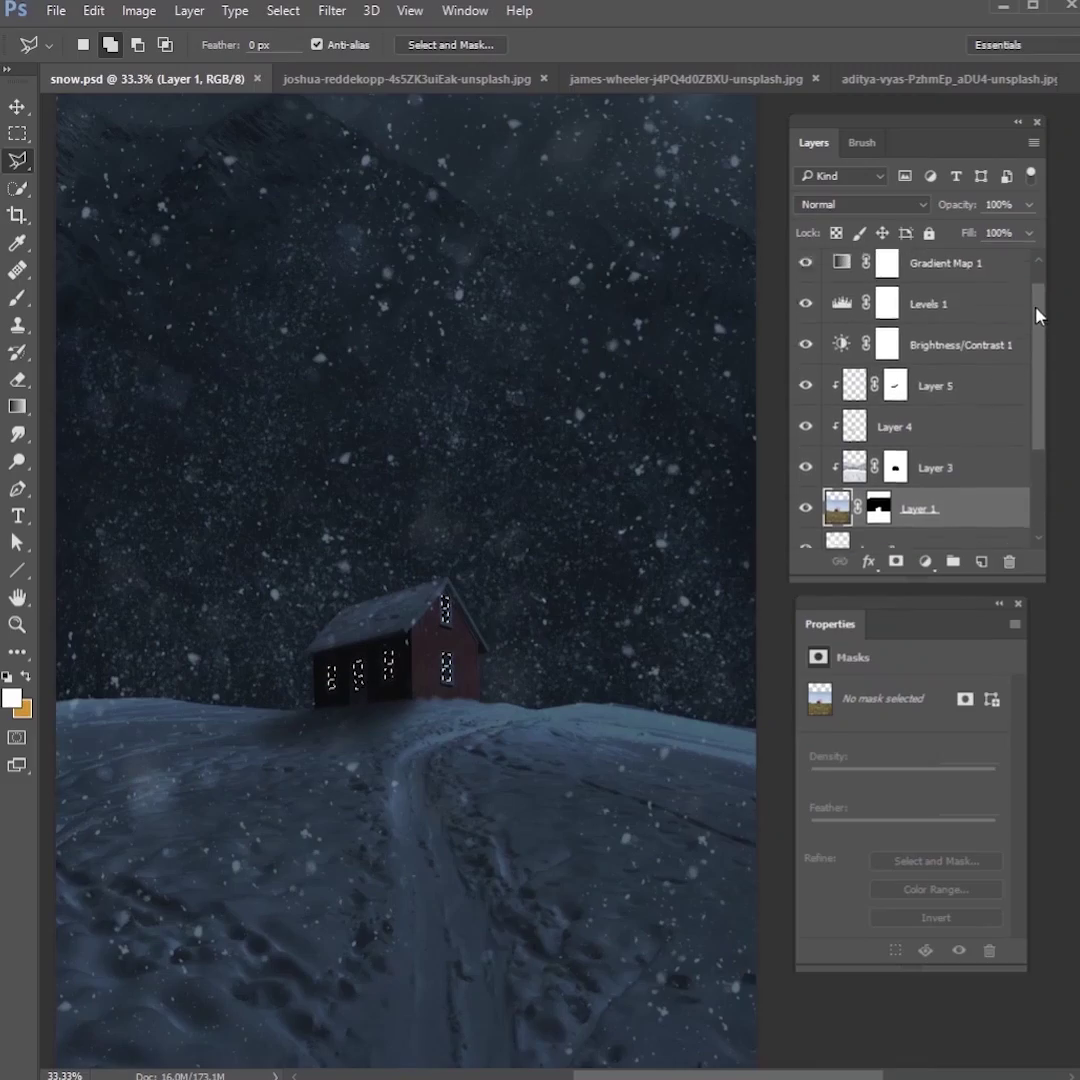
{"action": "left_click", "coordinate": [887, 376]}
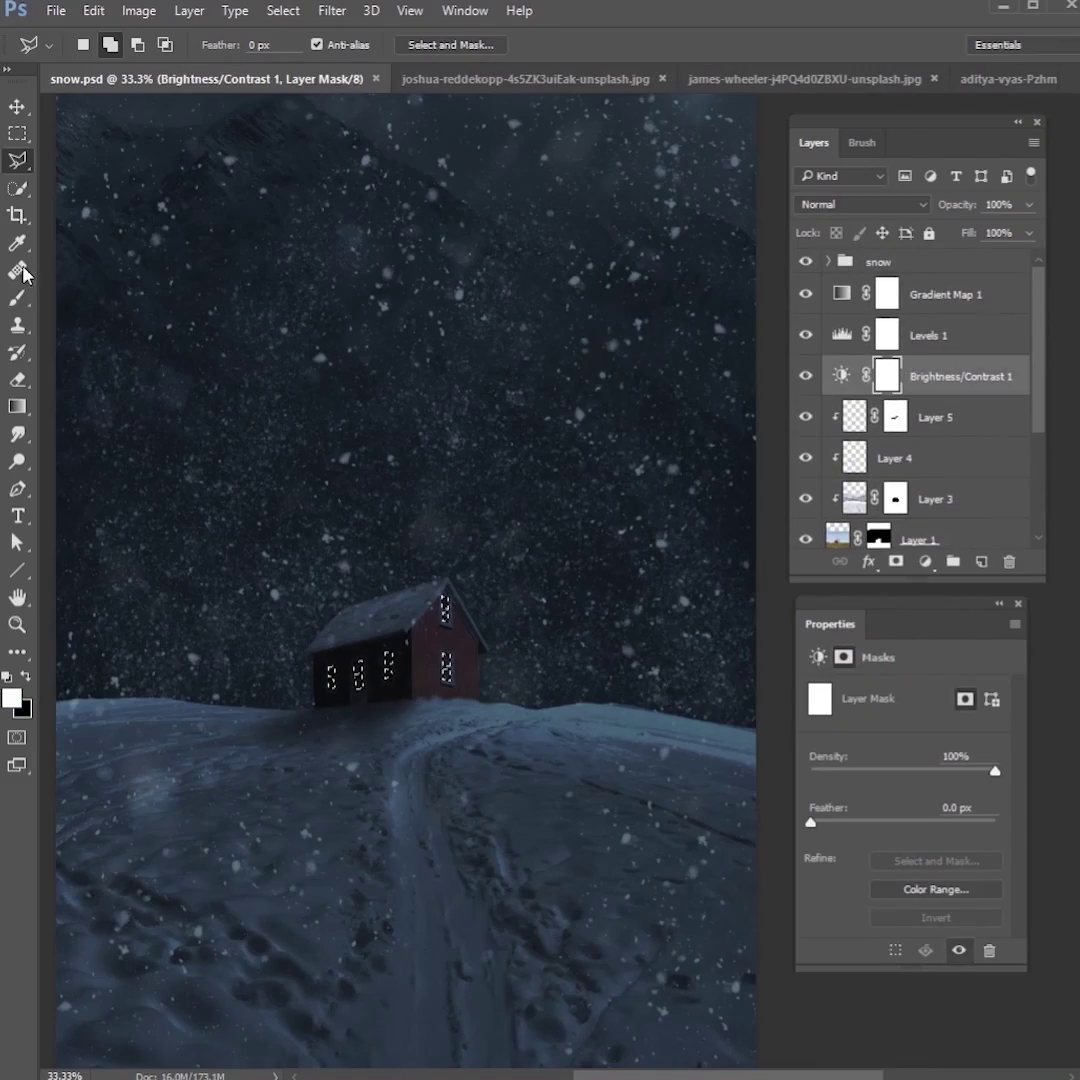
{"action": "left_click", "coordinate": [18, 298]}
{"action": "right_click", "coordinate": [440, 408]}
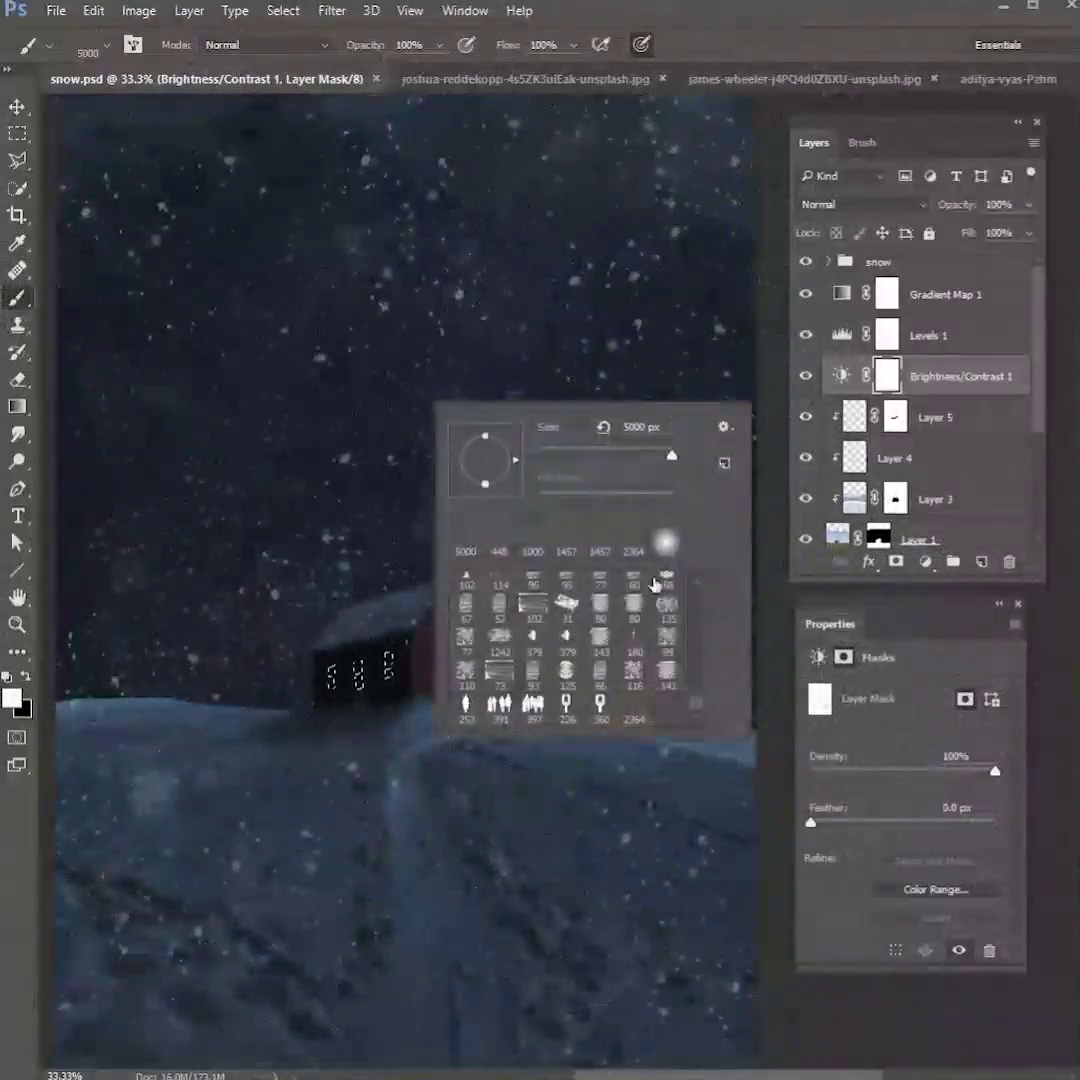
{"action": "left_click", "coordinate": [637, 454]}
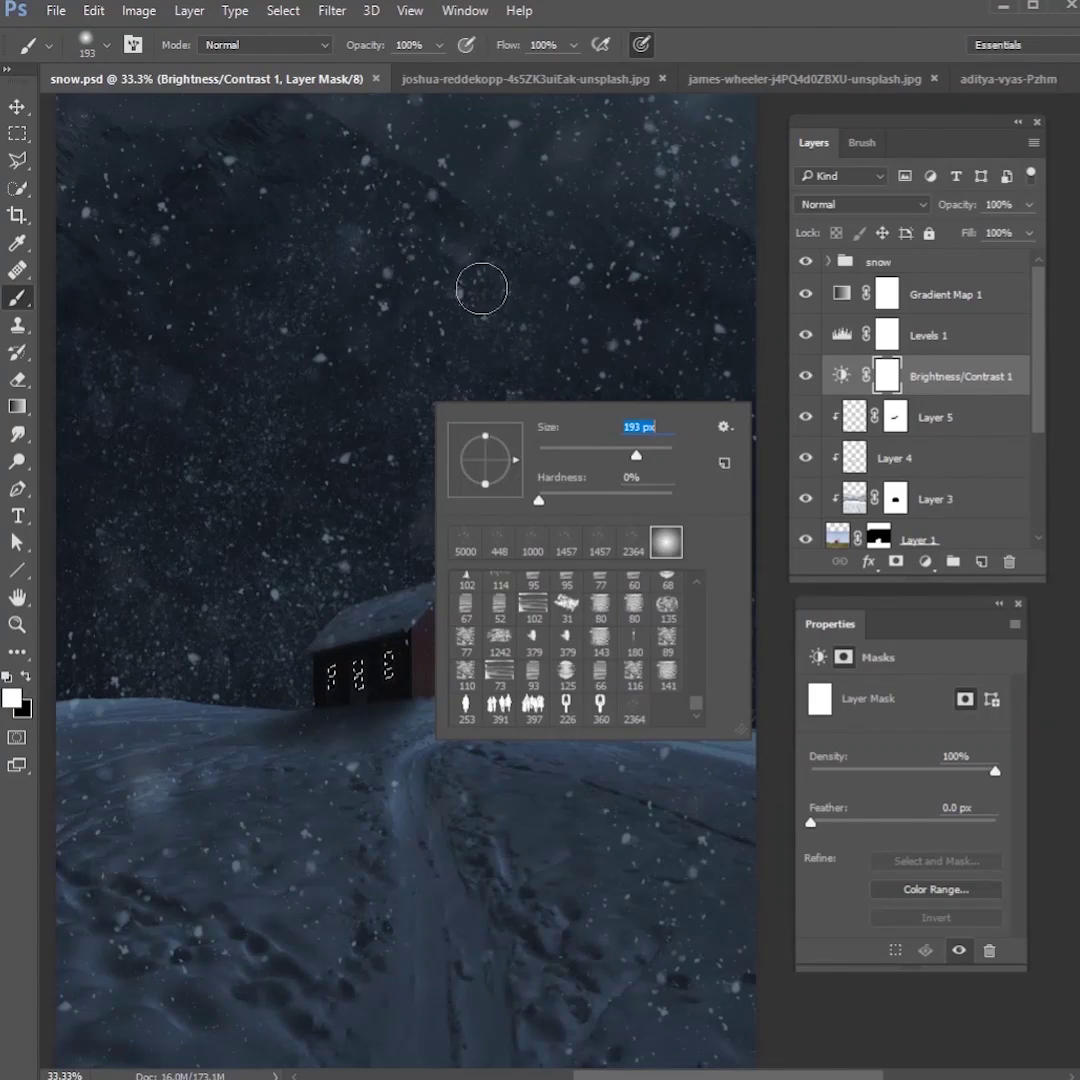
{"action": "left_click", "coordinate": [651, 22]}
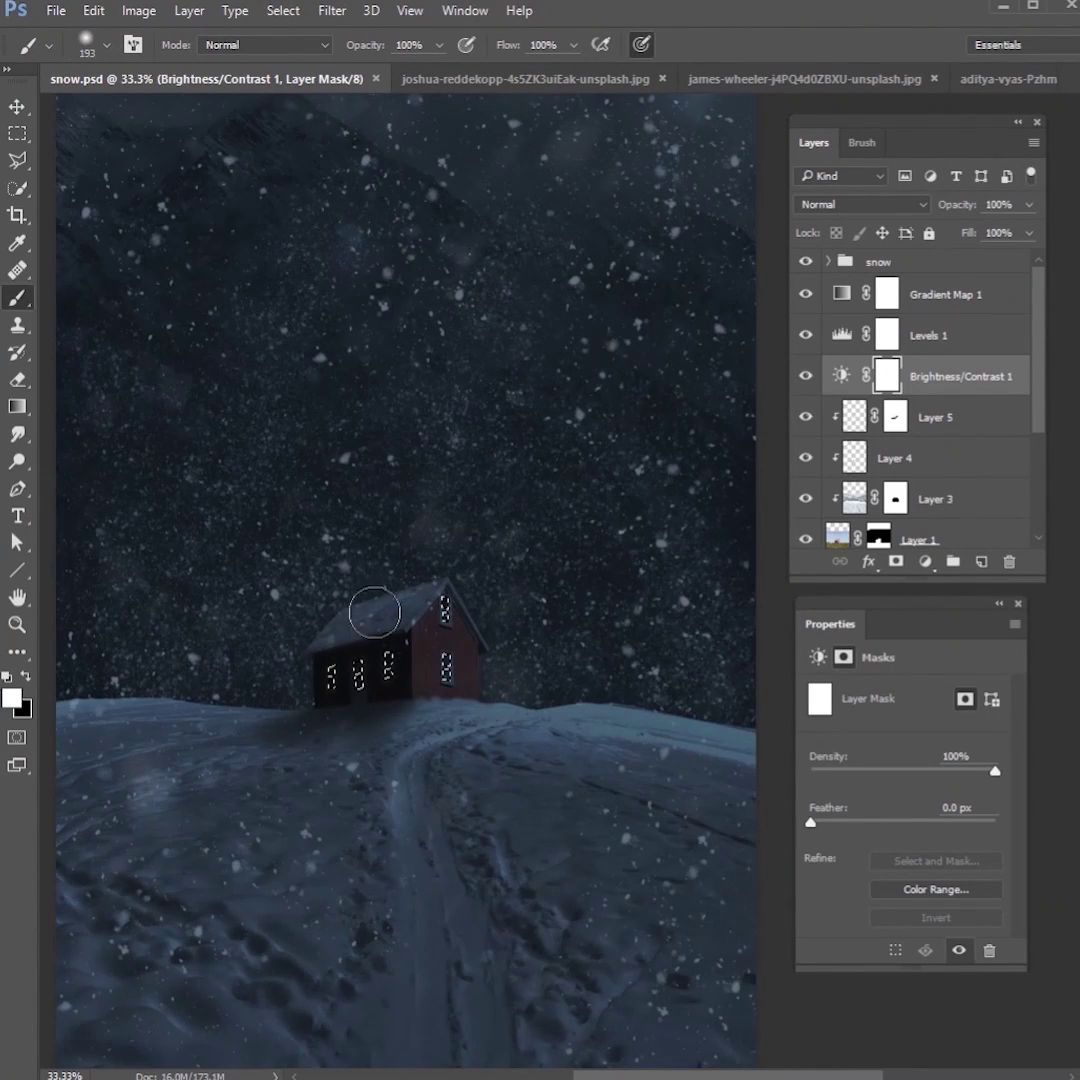
{"action": "left_click", "coordinate": [407, 640]}
{"action": "key", "text": "x"}
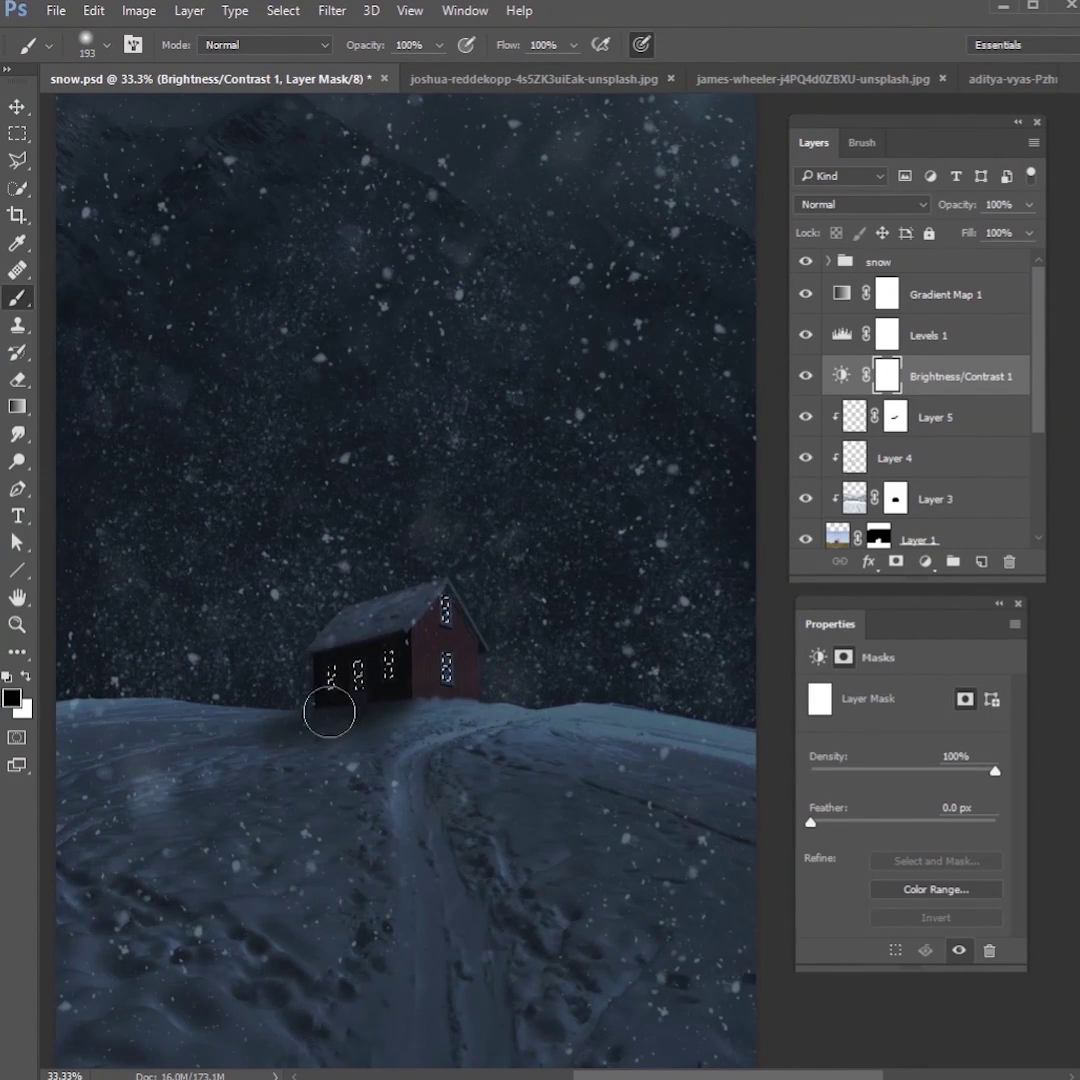
{"action": "left_click", "coordinate": [329, 712]}
Step: Paint the selected windows black on the layer masks of Levels 1 and Gradient Map 1
{"action": "left_click", "coordinate": [887, 335]}
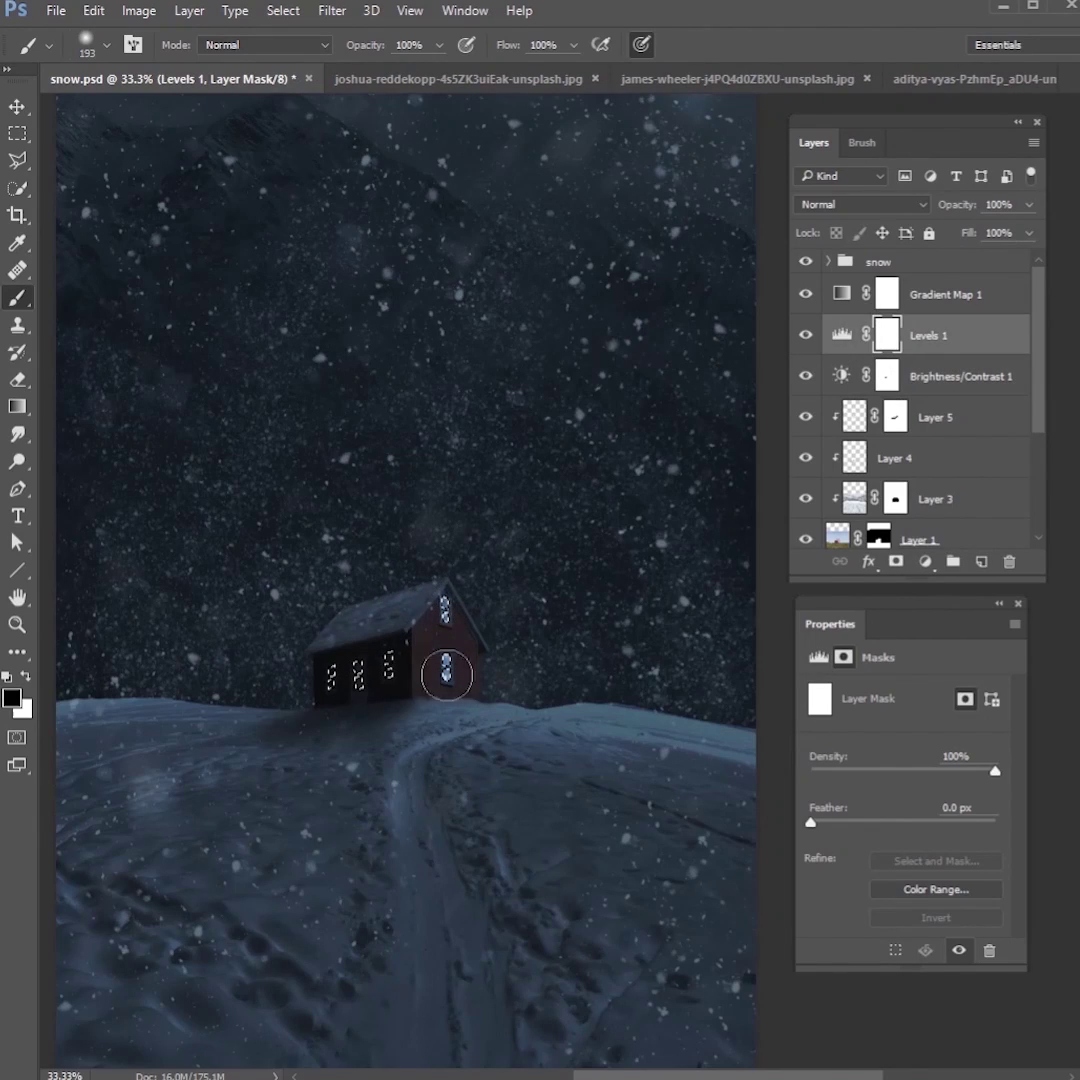
{"action": "left_click", "coordinate": [377, 700]}
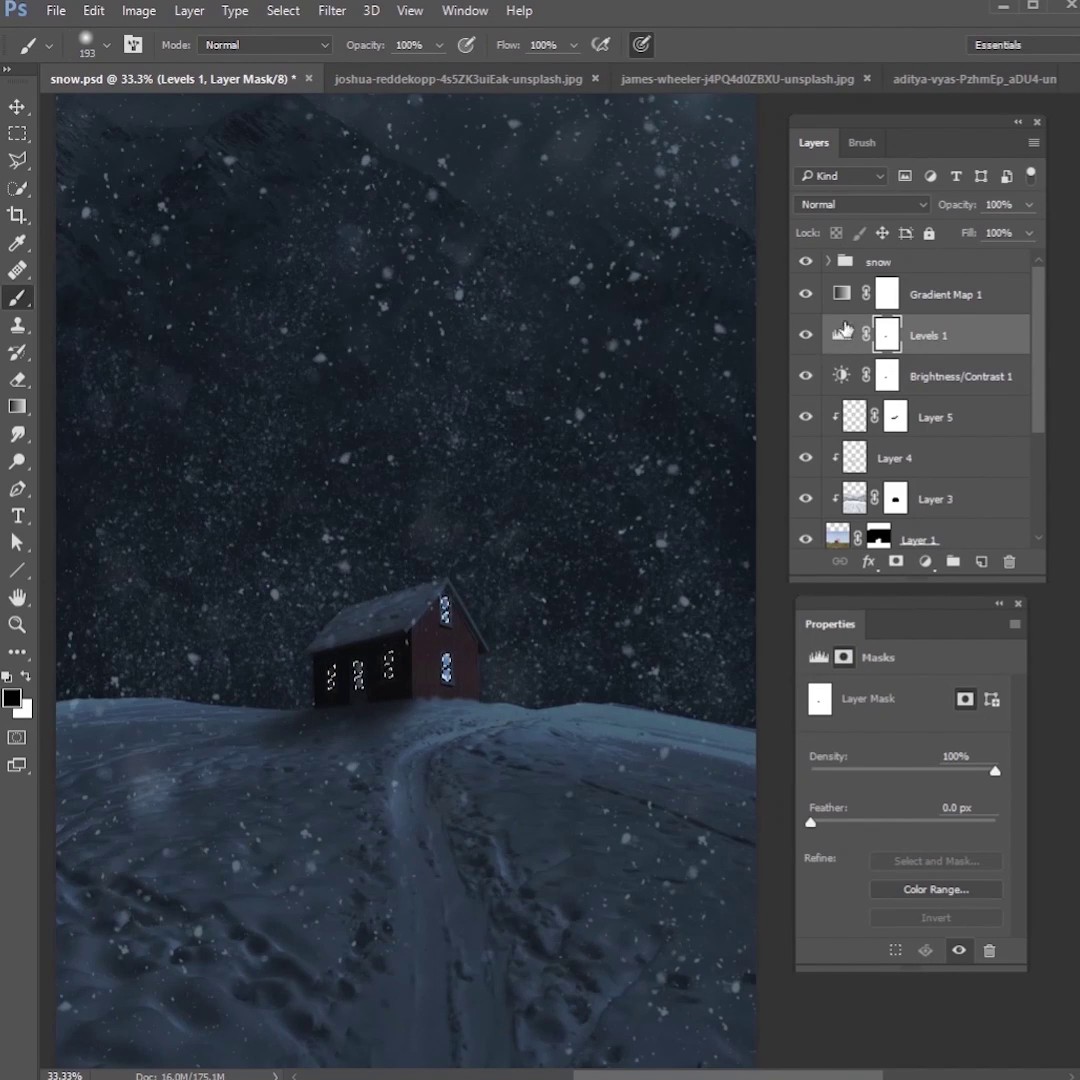
{"action": "left_click", "coordinate": [887, 294]}
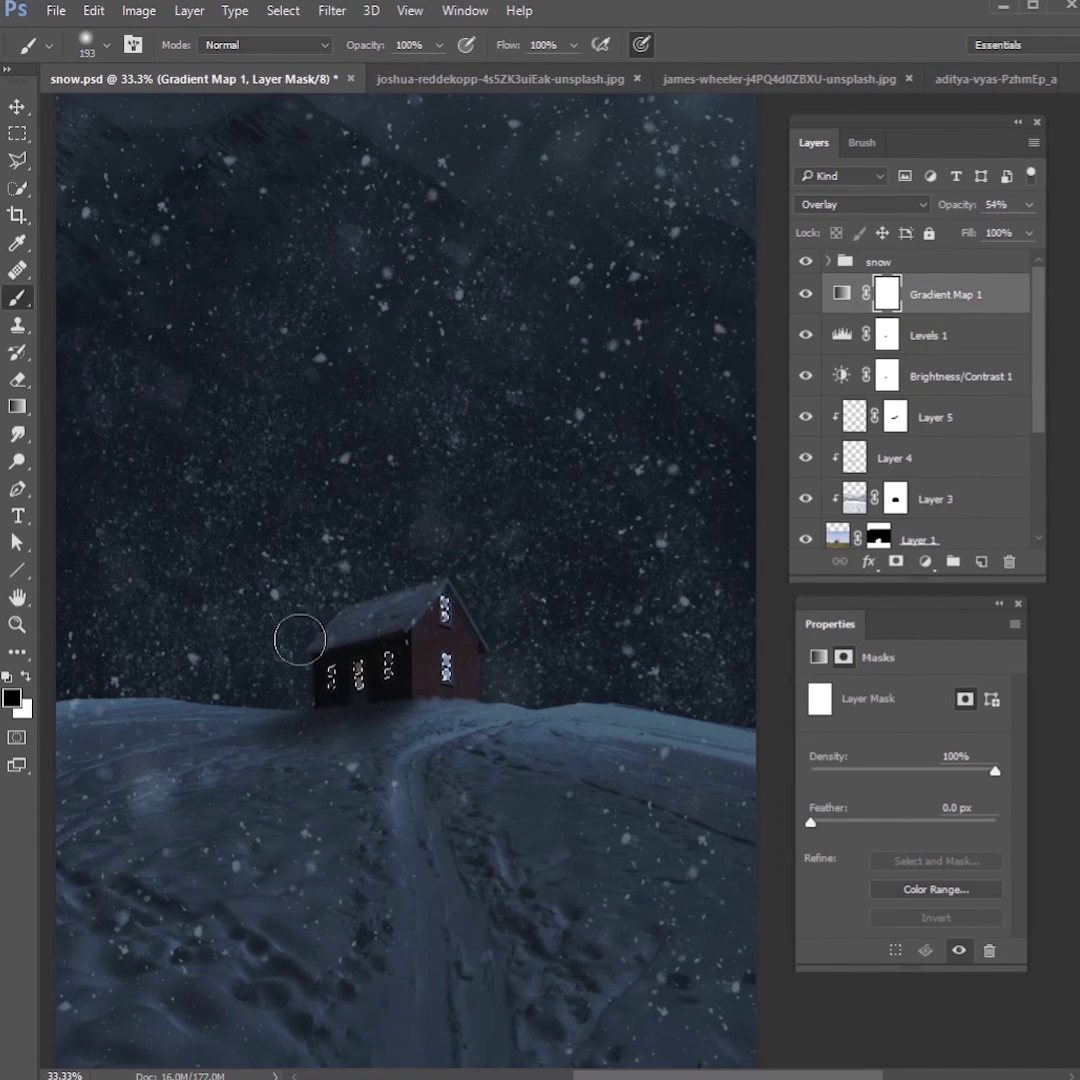
{"action": "left_click", "coordinate": [441, 619]}
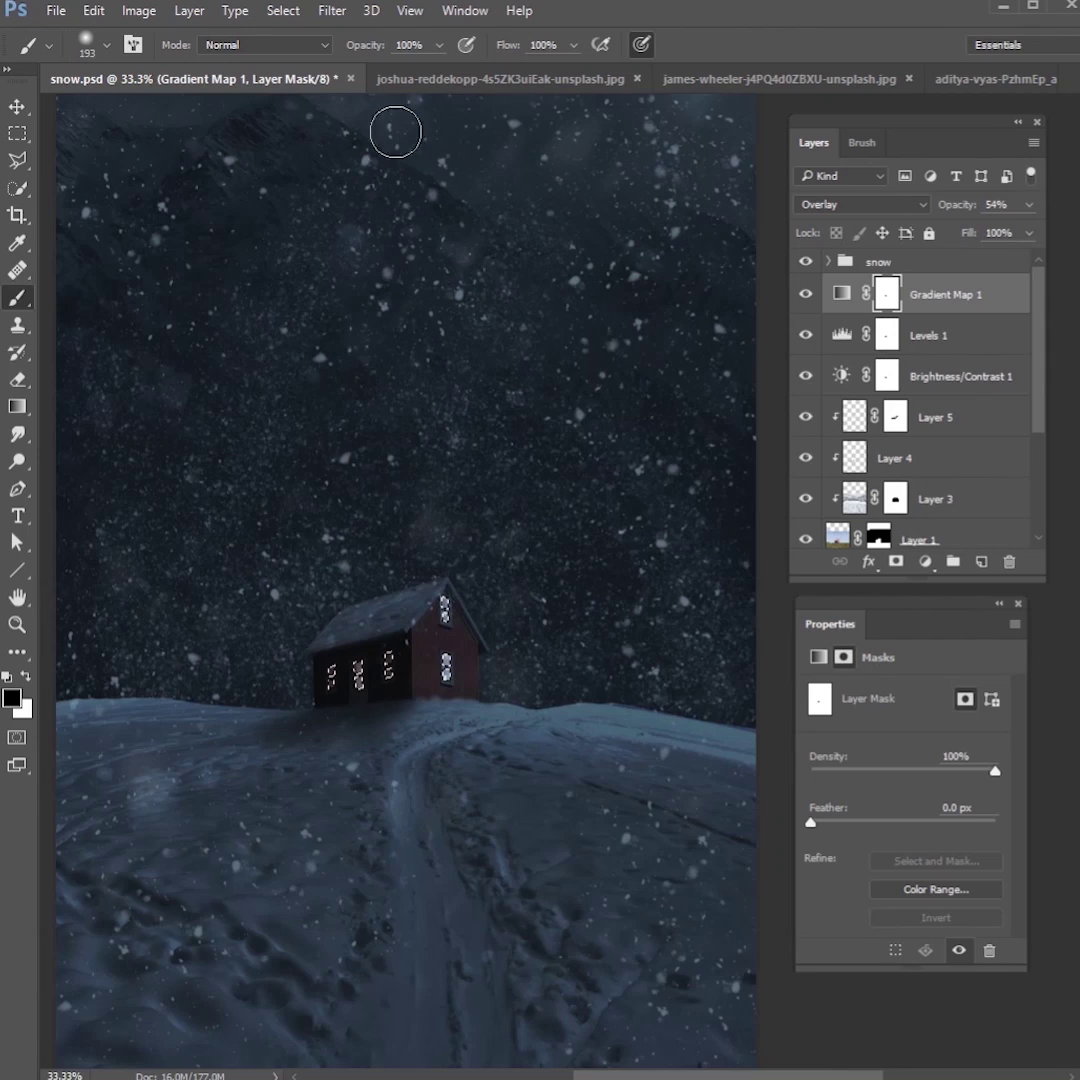
Step: Add a new layer above Gradient Map 1 and choose a light orange as the foreground colour
{"action": "left_click", "coordinate": [982, 562]}
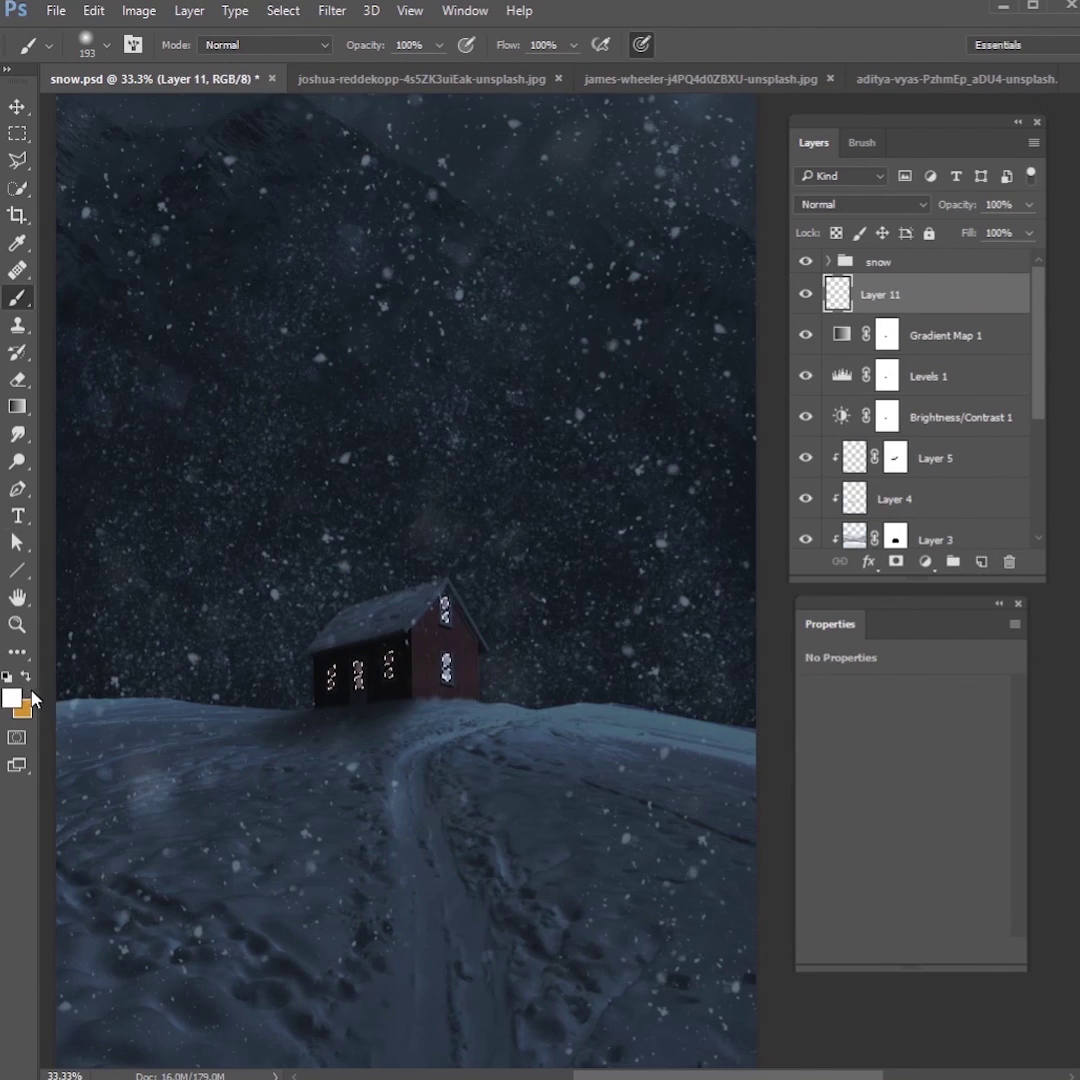
{"action": "left_click", "coordinate": [25, 676]}
{"action": "left_click", "coordinate": [12, 697]}
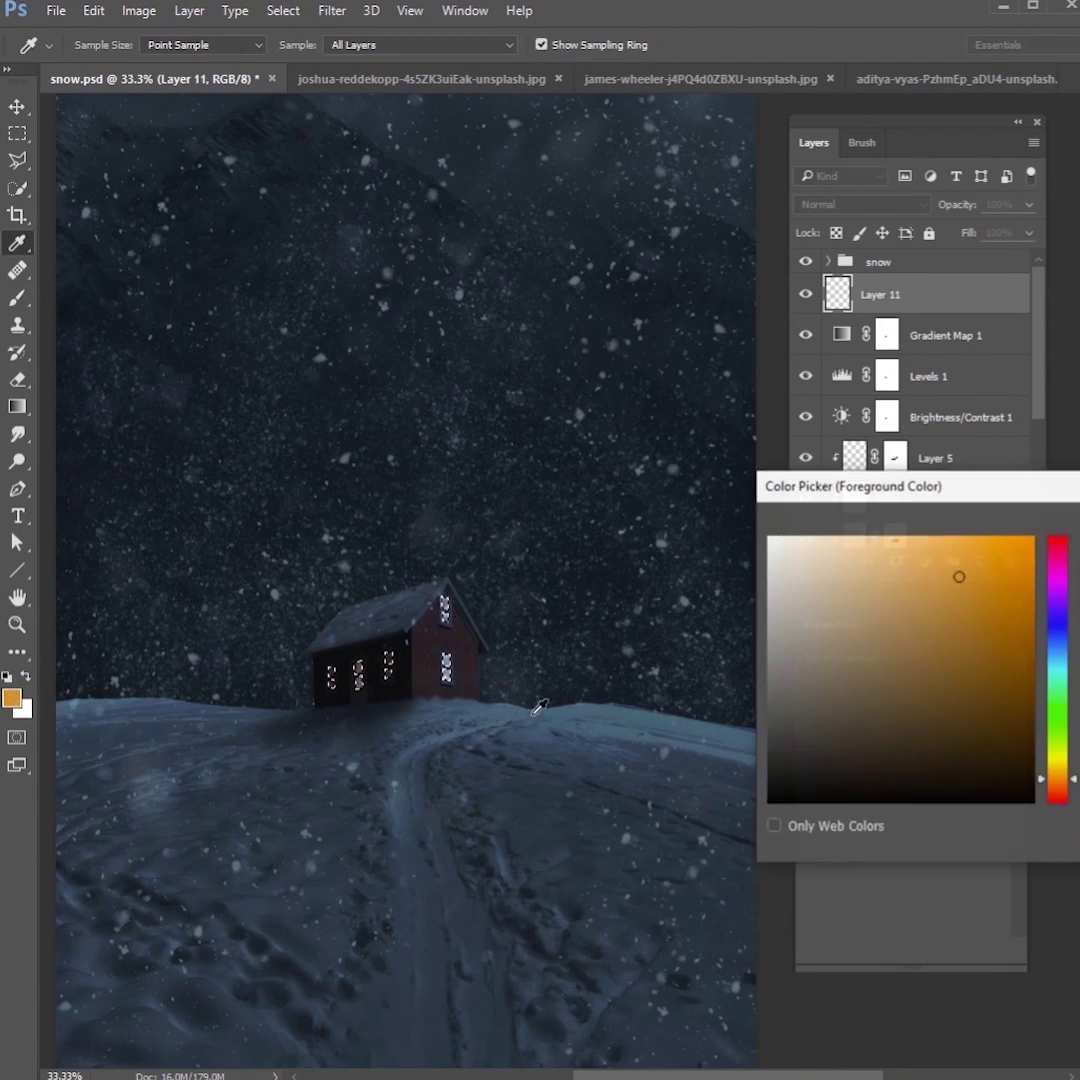
{"action": "key", "text": "Return"}
{"action": "key", "text": "b"}
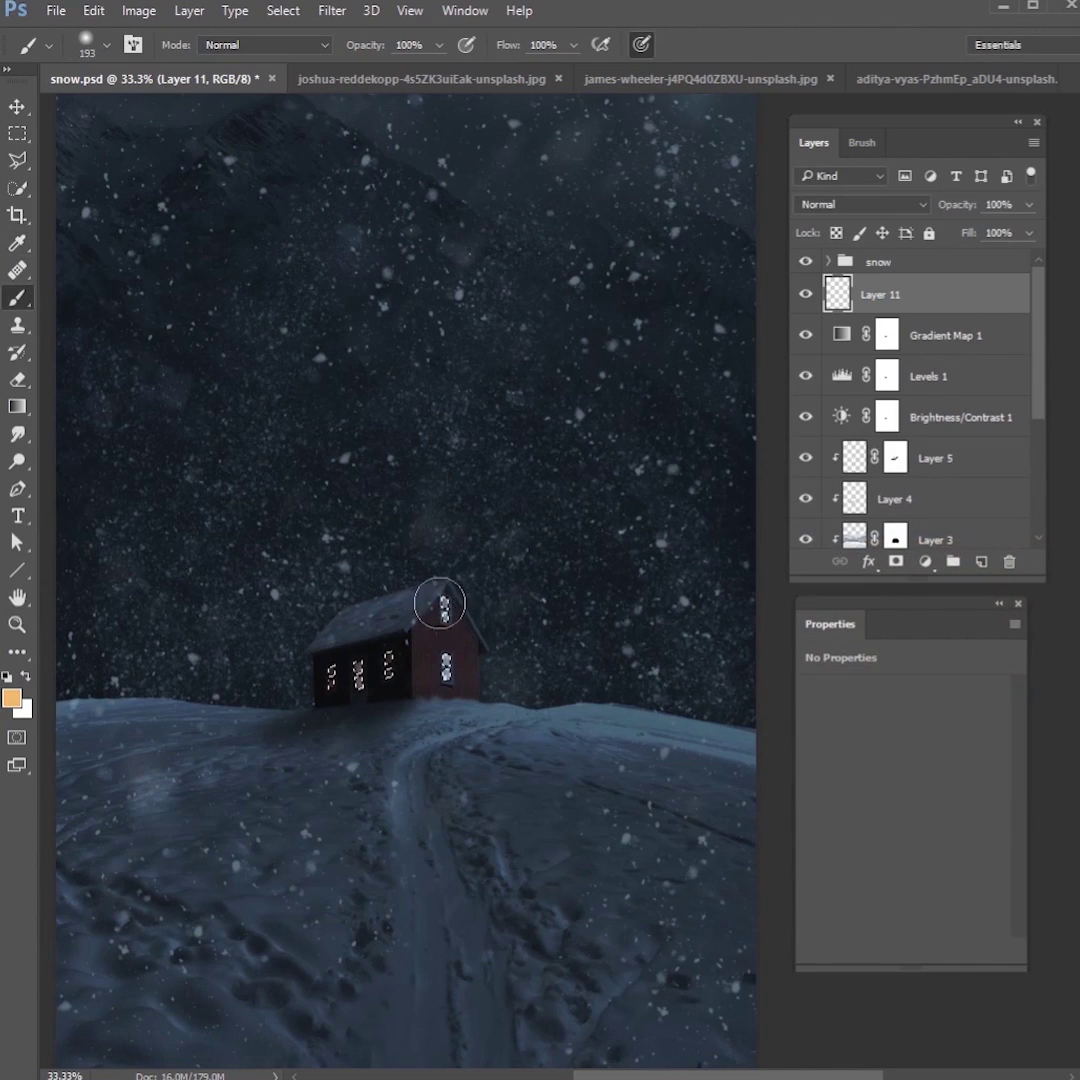
Step: Paint the selected windows orange with a soft brush at 10% flow, reducing the brush to 91 px, and clear the selection
{"action": "left_click", "coordinate": [573, 45]}
{"action": "left_click_drag", "start_coordinate": [576, 70], "coordinate": [482, 72]}
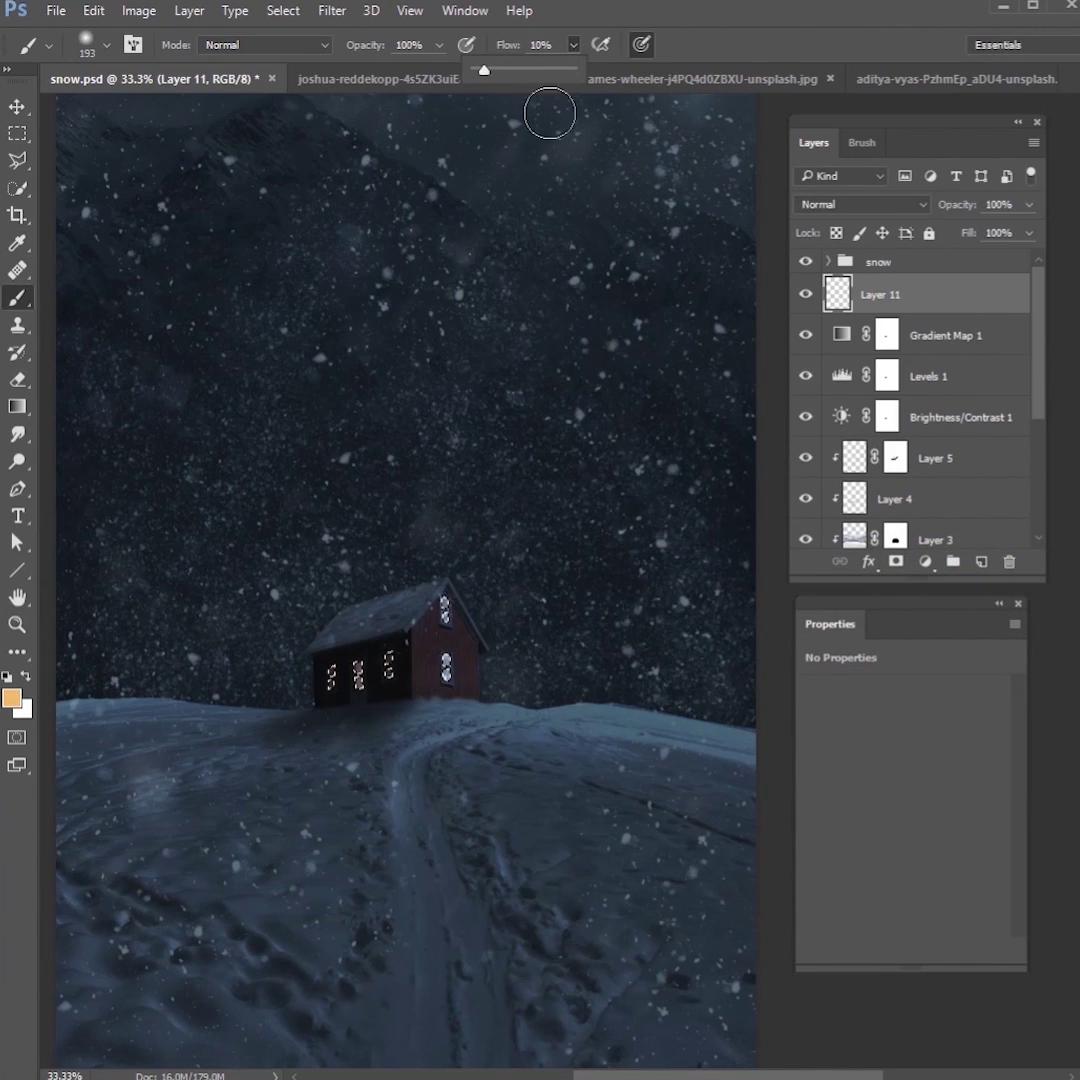
{"action": "right_click", "coordinate": [422, 668]}
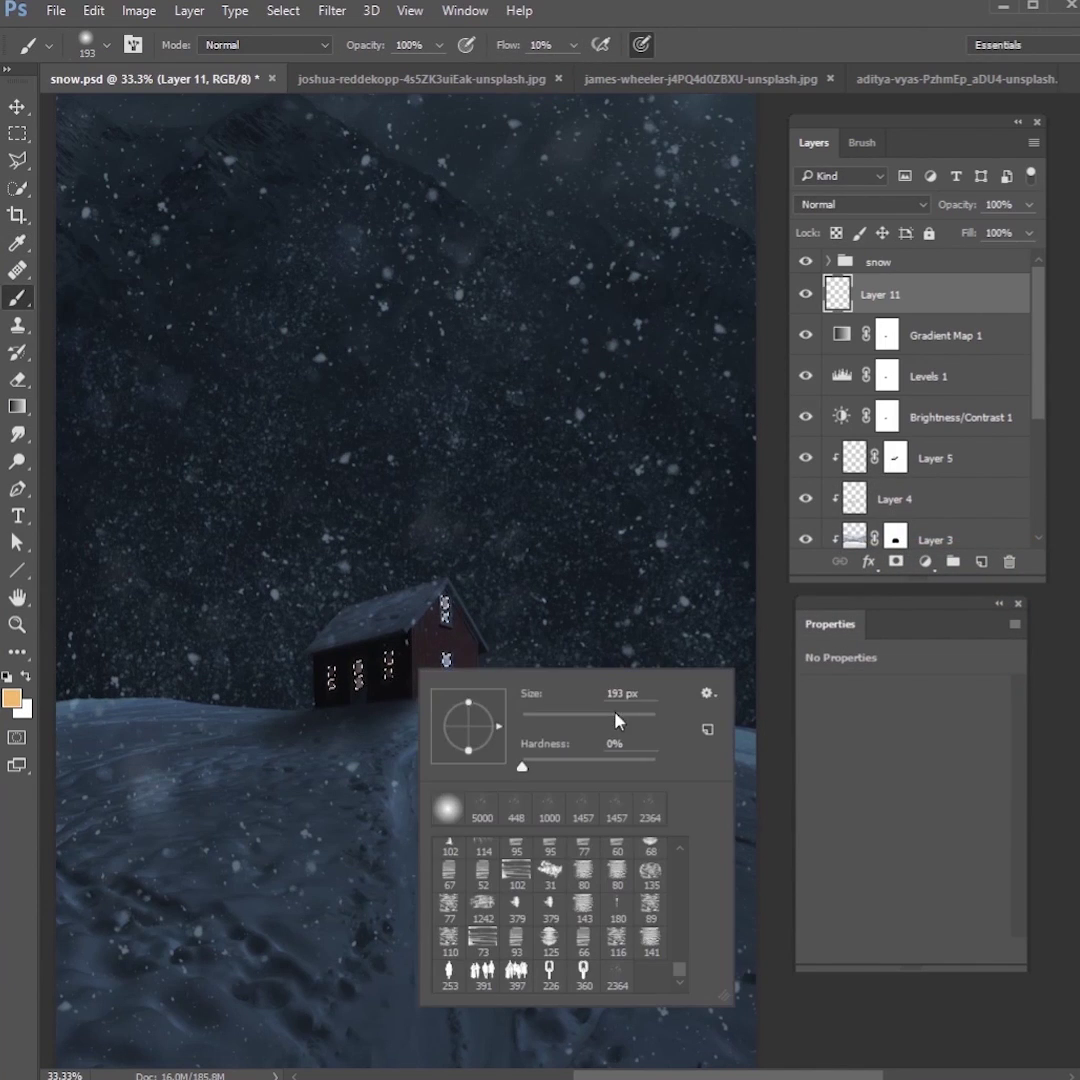
{"action": "left_click_drag", "start_coordinate": [615, 716], "coordinate": [582, 720]}
{"action": "key", "text": "Return"}
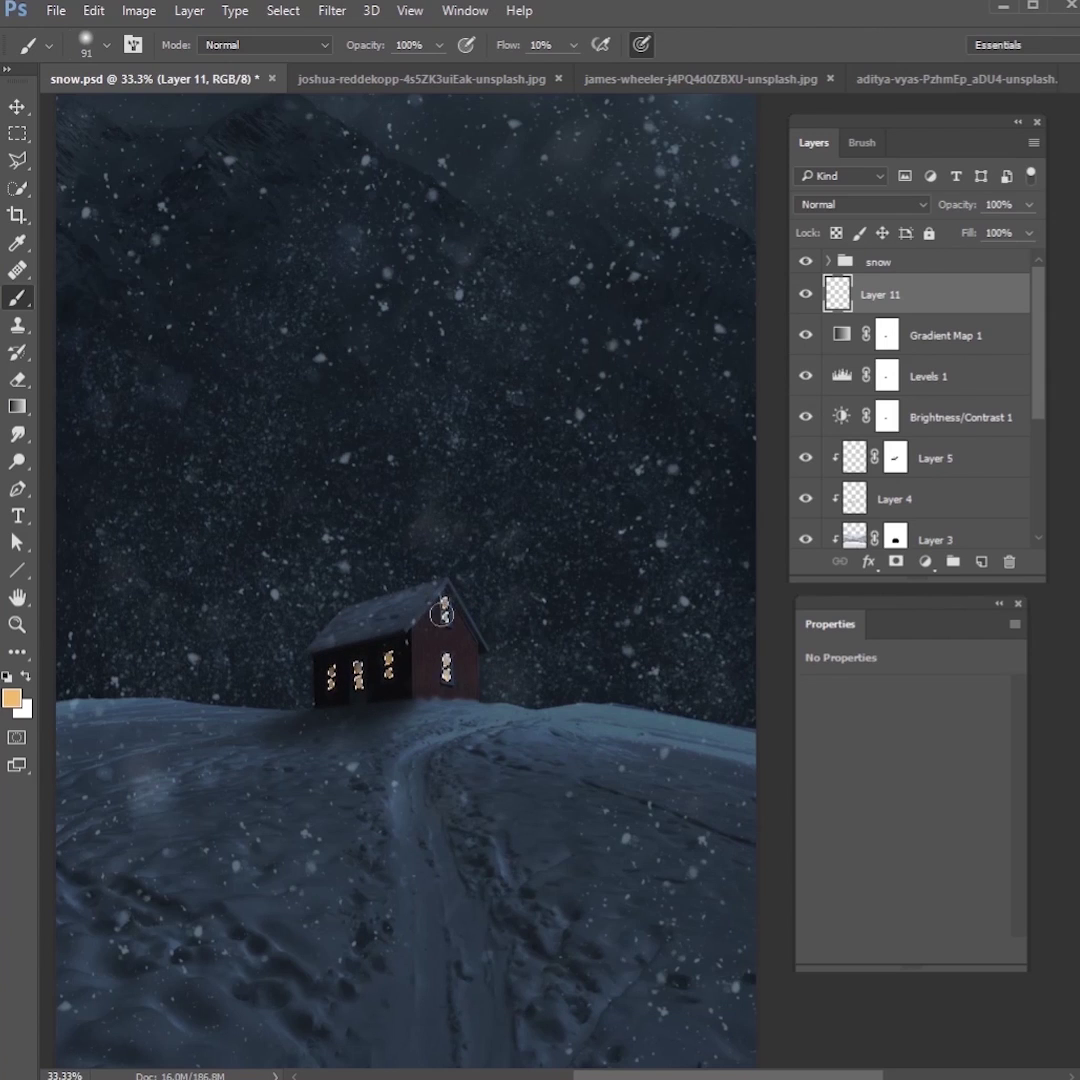
{"action": "left_click", "coordinate": [283, 10]}
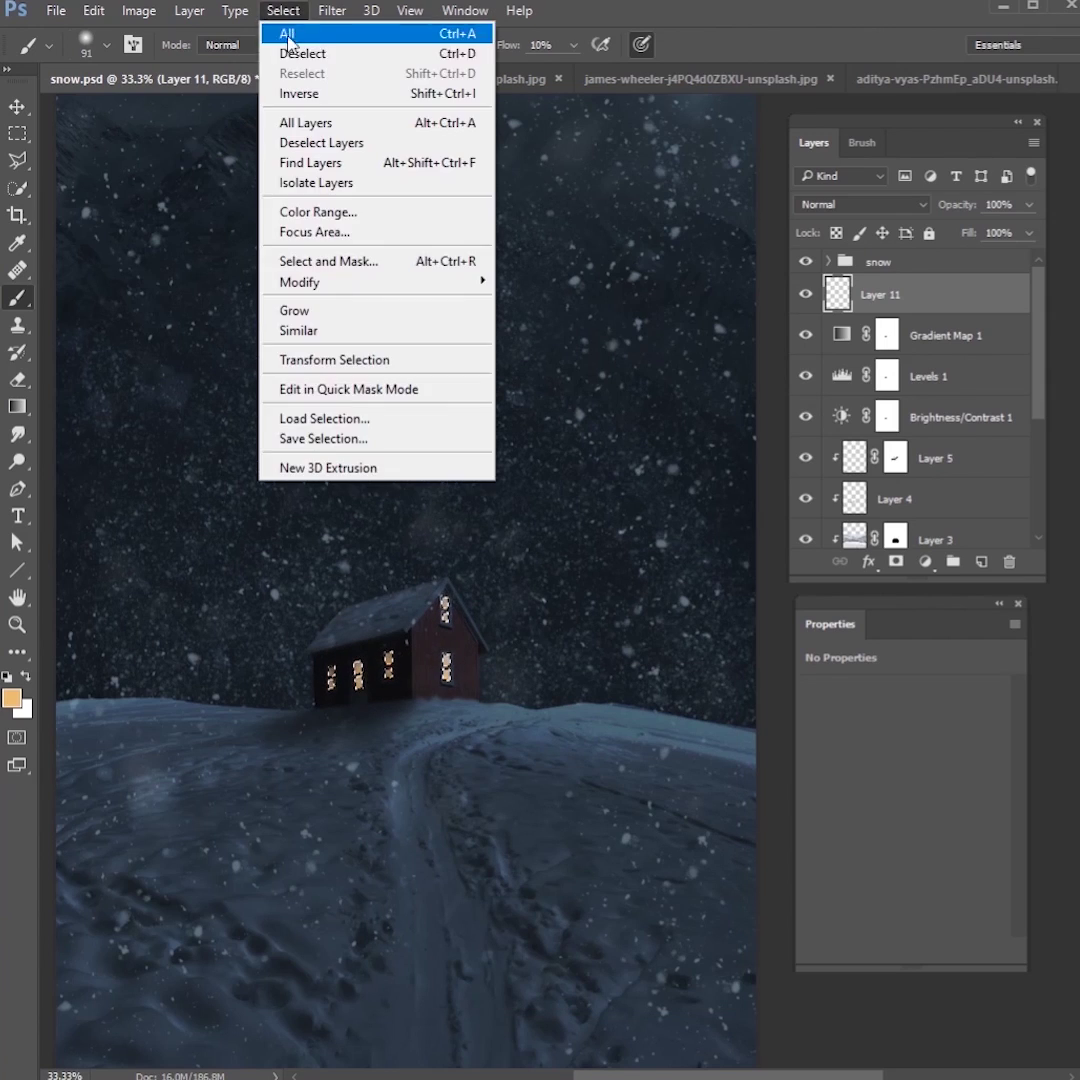
{"action": "left_click", "coordinate": [300, 52]}
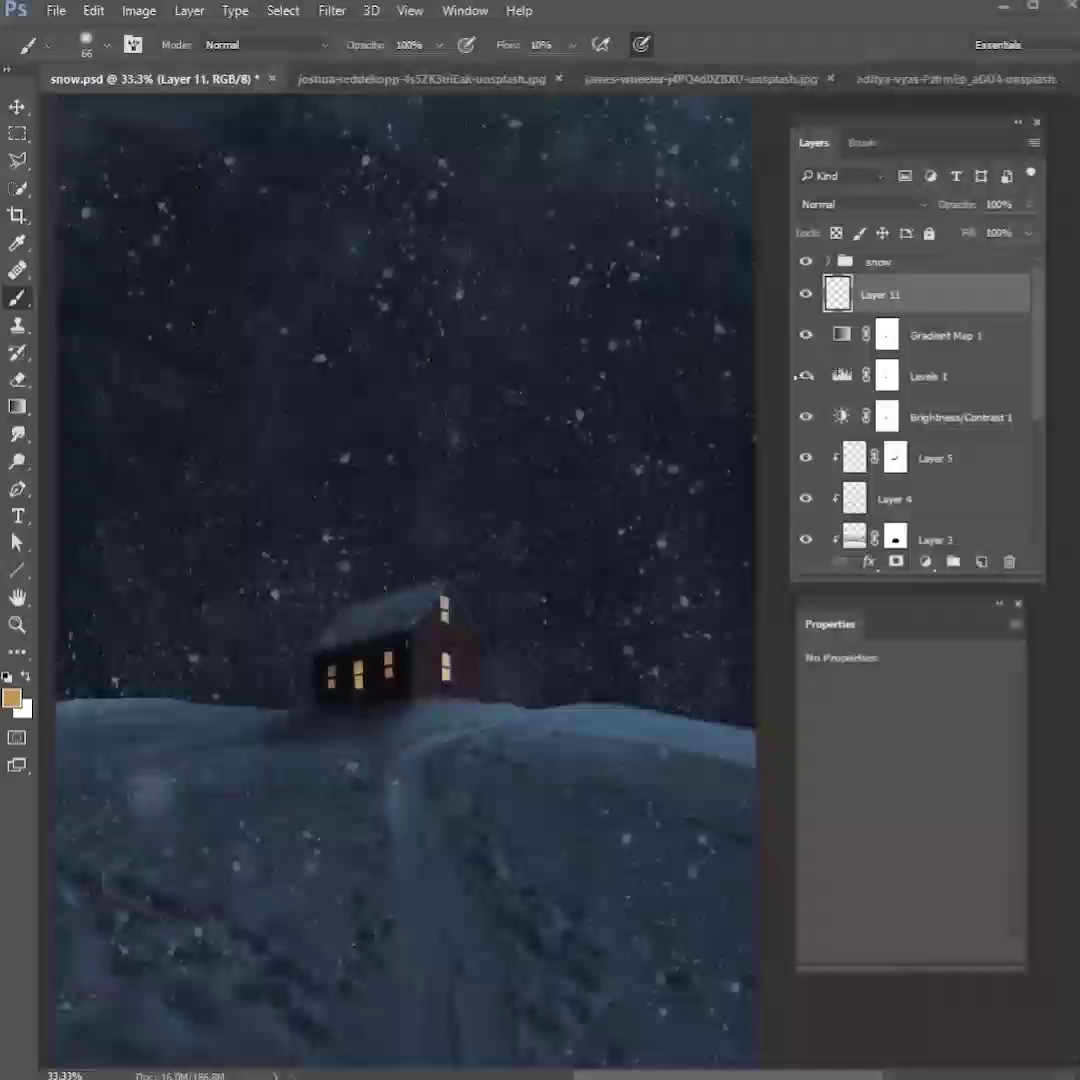
Step: On a new layer, paint a soft light-orange glow around the house windows with a 102 px brush
{"action": "left_click", "coordinate": [981, 561]}
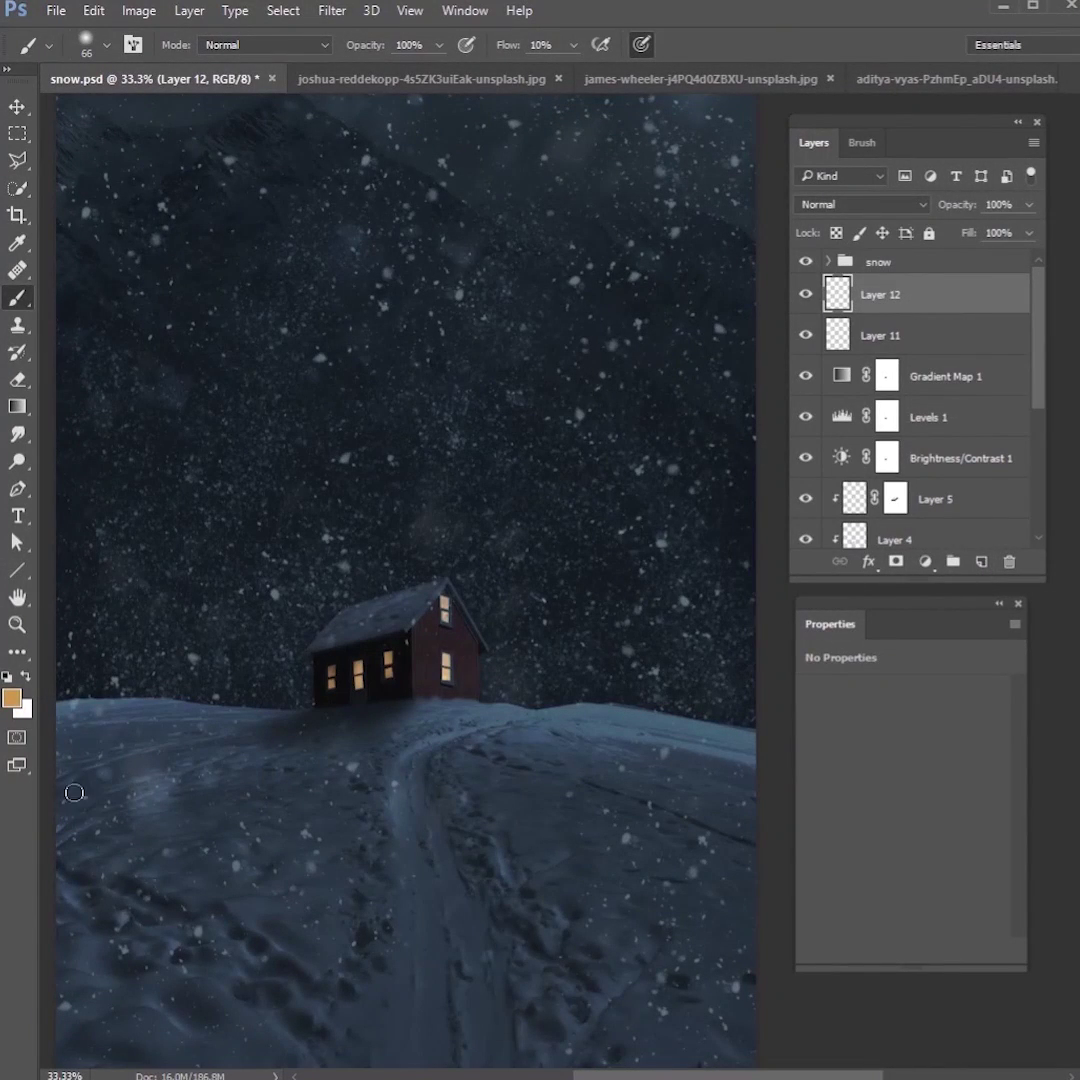
{"action": "left_click", "coordinate": [15, 699]}
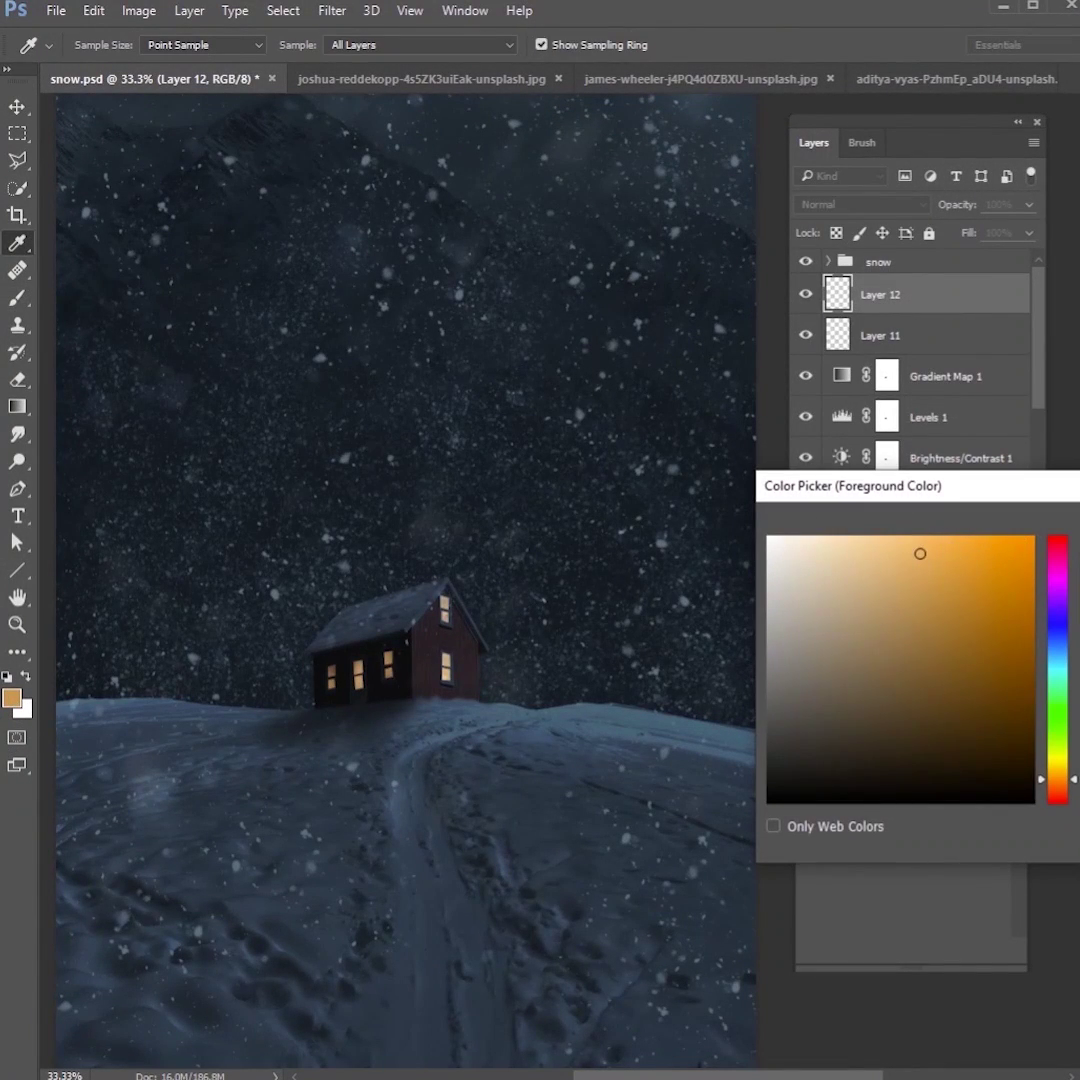
{"action": "key", "text": "Return"}
{"action": "key", "text": "b"}
{"action": "right_click", "coordinate": [385, 683]}
{"action": "left_click_drag", "start_coordinate": [555, 735], "coordinate": [567, 732]}
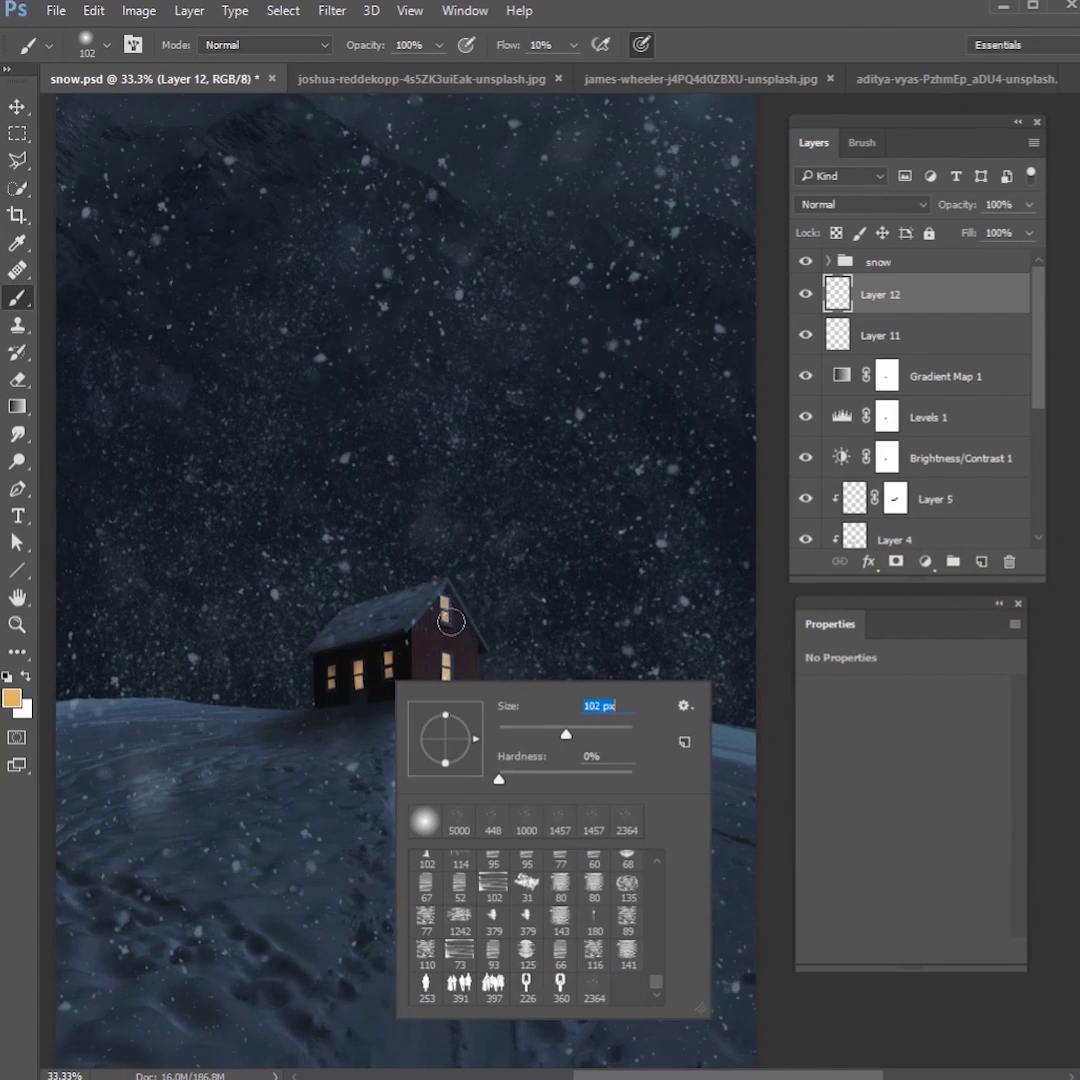
{"action": "key", "text": "Return"}
{"action": "mouse_move", "coordinate": [446, 660]}
{"action": "left_mouse_down"}
{"action": "mouse_move", "coordinate": [364, 665]}
{"action": "mouse_move", "coordinate": [357, 683]}
{"action": "mouse_move", "coordinate": [325, 672]}
{"action": "mouse_move", "coordinate": [421, 658]}
{"action": "left_mouse_up"}
Step: Add a new layer, place it in a group named glows below the snow group, and change the group's blend mode
{"action": "left_click", "coordinate": [983, 563]}
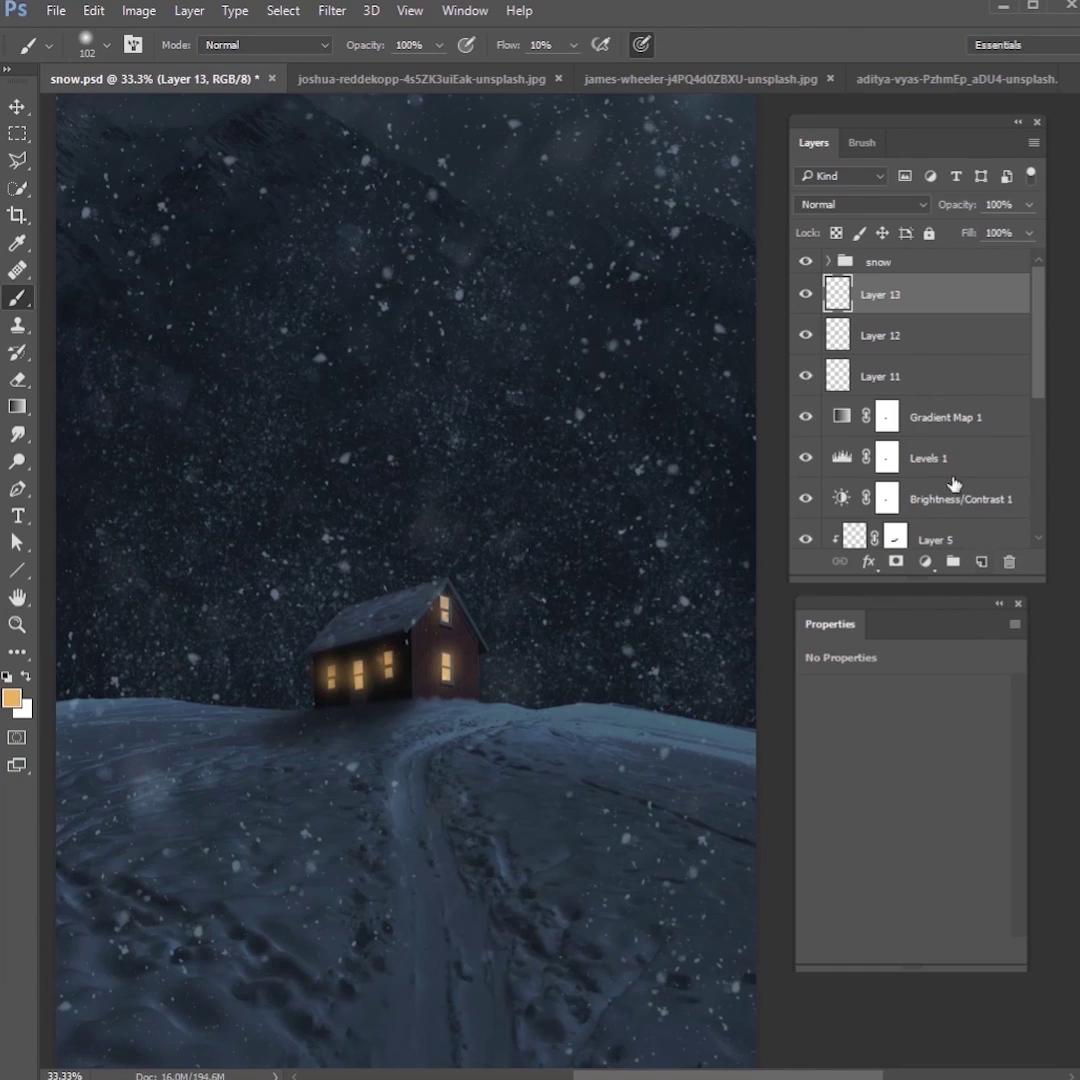
{"action": "left_click", "coordinate": [953, 561]}
{"action": "left_click_drag", "start_coordinate": [892, 340], "coordinate": [879, 290]}
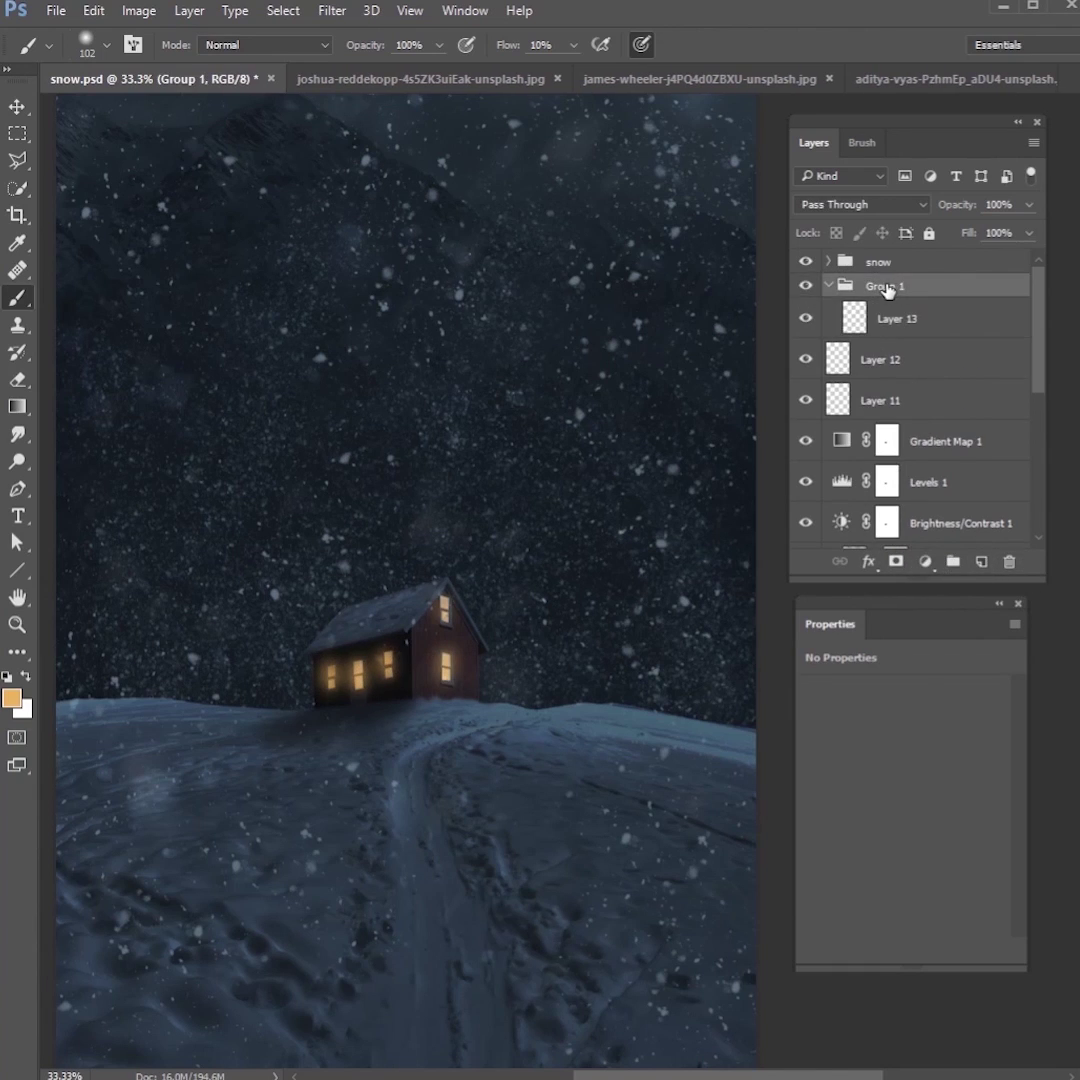
{"action": "double_click", "coordinate": [876, 286]}
{"action": "type", "text": "glows"}
{"action": "key", "text": "Return"}
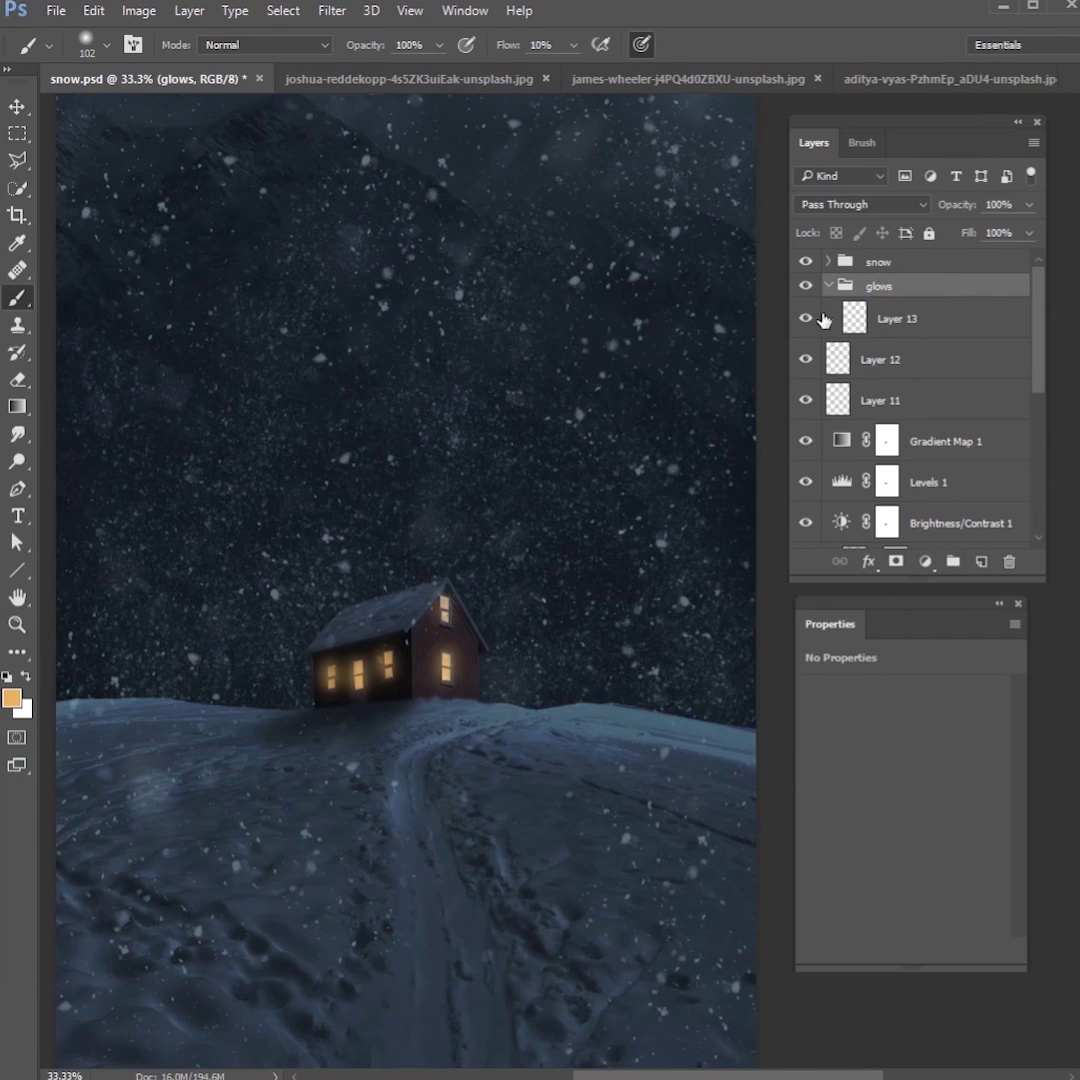
{"action": "left_click", "coordinate": [840, 205]}
{"action": "left_click", "coordinate": [828, 384]}
Step: Brighten the windows on the layer inside the glows group with a 44 px soft brush
{"action": "left_click", "coordinate": [870, 312]}
{"action": "right_click", "coordinate": [424, 654]}
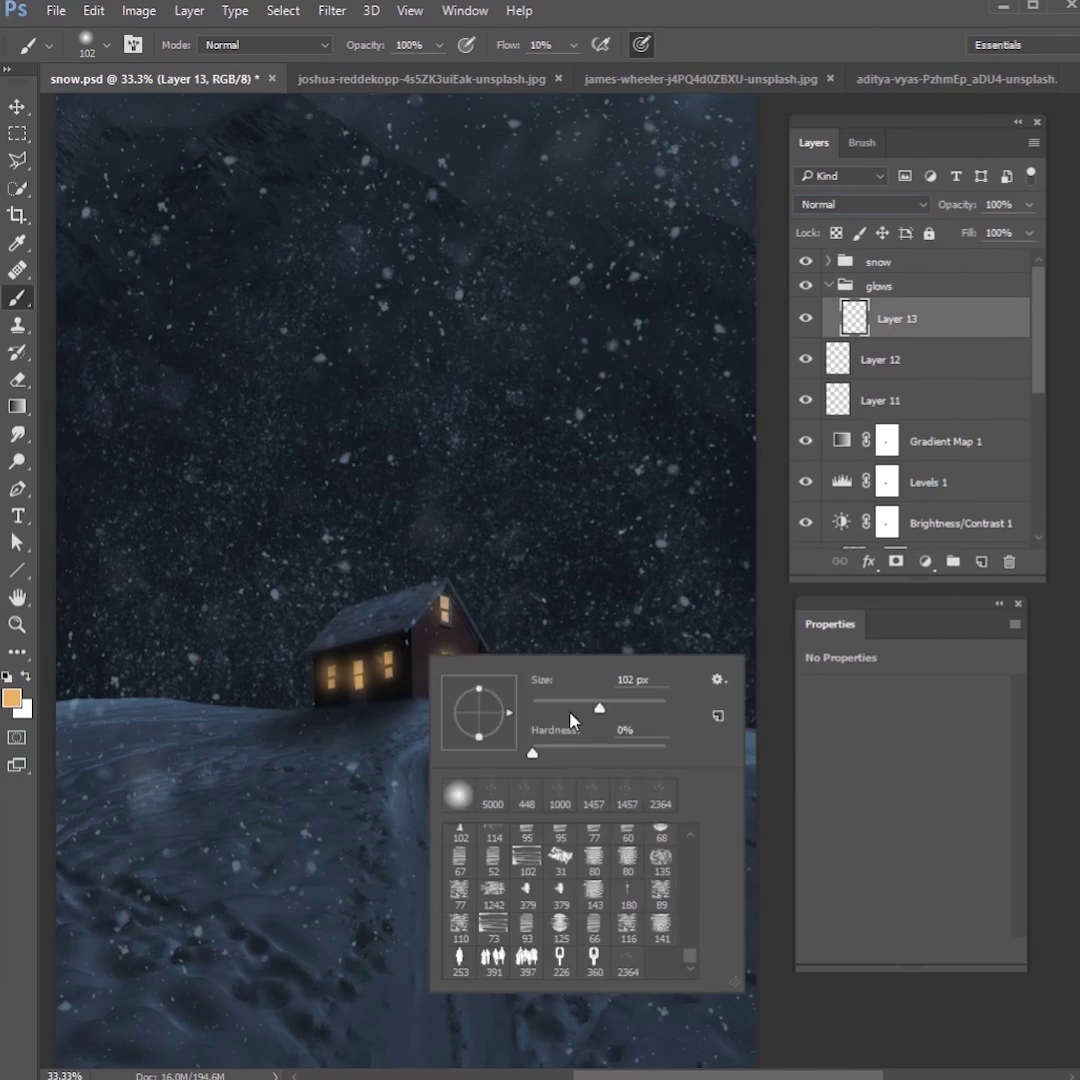
{"action": "left_click_drag", "start_coordinate": [566, 711], "coordinate": [561, 709]}
{"action": "left_click", "coordinate": [445, 604]}
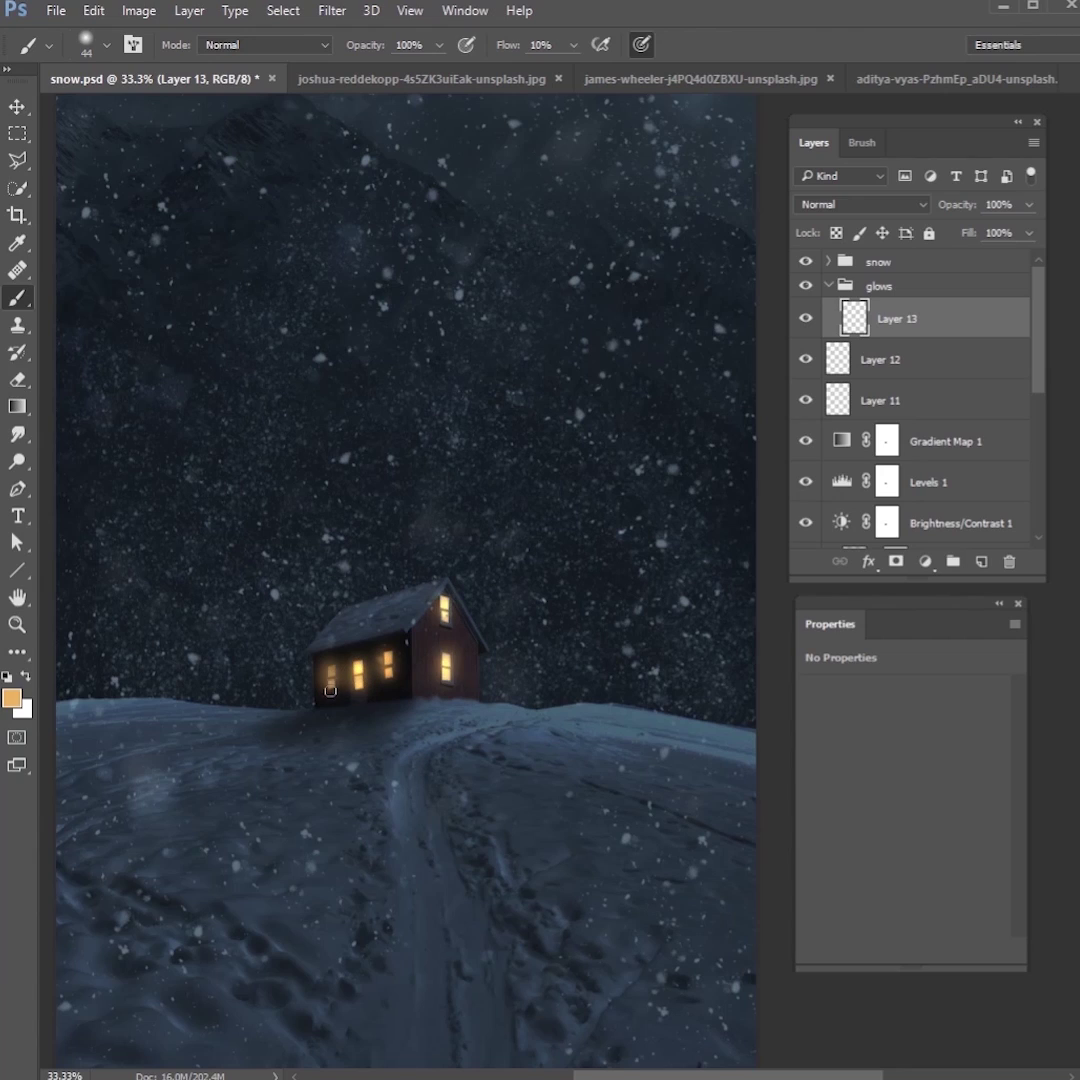
Step: Paint window light reflections on the snow in front of the house with a 36 px brush
{"action": "right_click", "coordinate": [457, 670]}
{"action": "left_click_drag", "start_coordinate": [588, 719], "coordinate": [580, 719]}
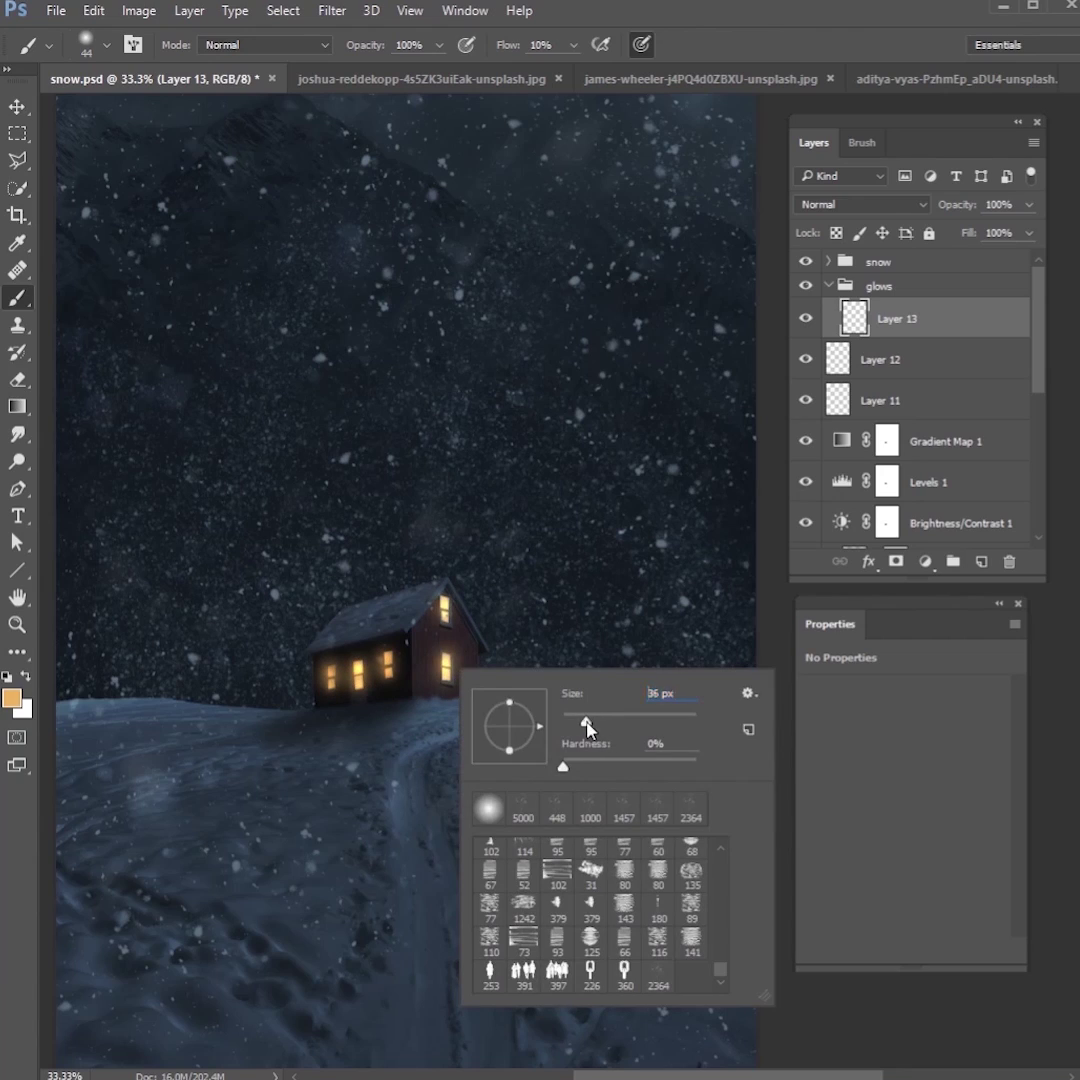
{"action": "left_click", "coordinate": [333, 717]}
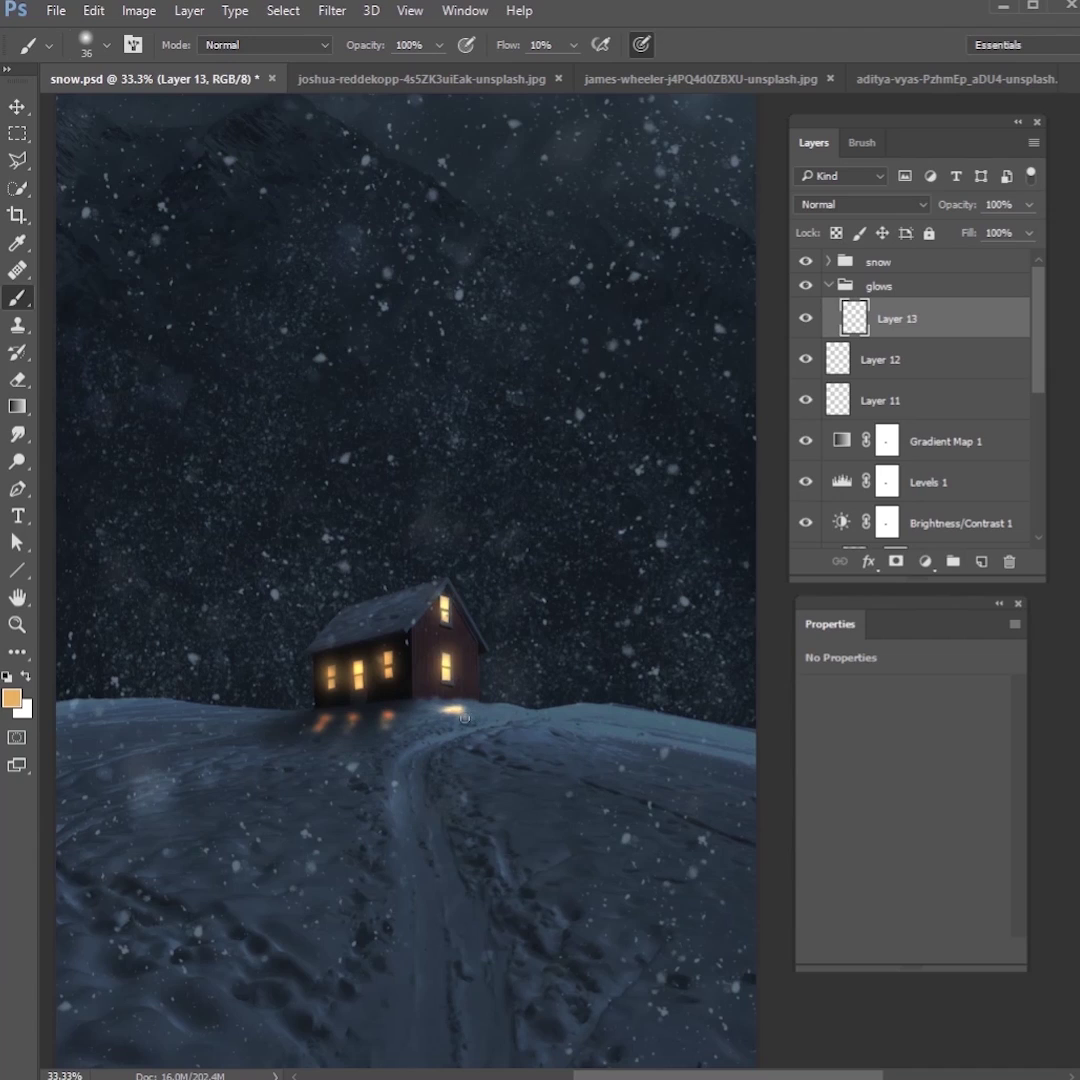
{"action": "left_click_drag", "start_coordinate": [468, 717], "coordinate": [471, 719]}
Step: Enlarge the brush and spread a broader warm glow over the snow around the front of the house
{"action": "right_click", "coordinate": [444, 678]}
{"action": "left_click_drag", "start_coordinate": [574, 737], "coordinate": [644, 739]}
{"action": "left_click", "coordinate": [322, 733]}
{"action": "mouse_move", "coordinate": [301, 728]}
{"action": "left_mouse_down"}
{"action": "mouse_move", "coordinate": [399, 719]}
{"action": "mouse_move", "coordinate": [380, 717]}
{"action": "mouse_move", "coordinate": [435, 732]}
{"action": "mouse_move", "coordinate": [455, 712]}
{"action": "mouse_move", "coordinate": [520, 722]}
{"action": "mouse_move", "coordinate": [447, 730]}
{"action": "mouse_move", "coordinate": [440, 742]}
{"action": "mouse_move", "coordinate": [485, 712]}
{"action": "mouse_move", "coordinate": [242, 738]}
{"action": "mouse_move", "coordinate": [324, 757]}
{"action": "mouse_move", "coordinate": [470, 744]}
{"action": "mouse_move", "coordinate": [528, 721]}
{"action": "left_mouse_up"}
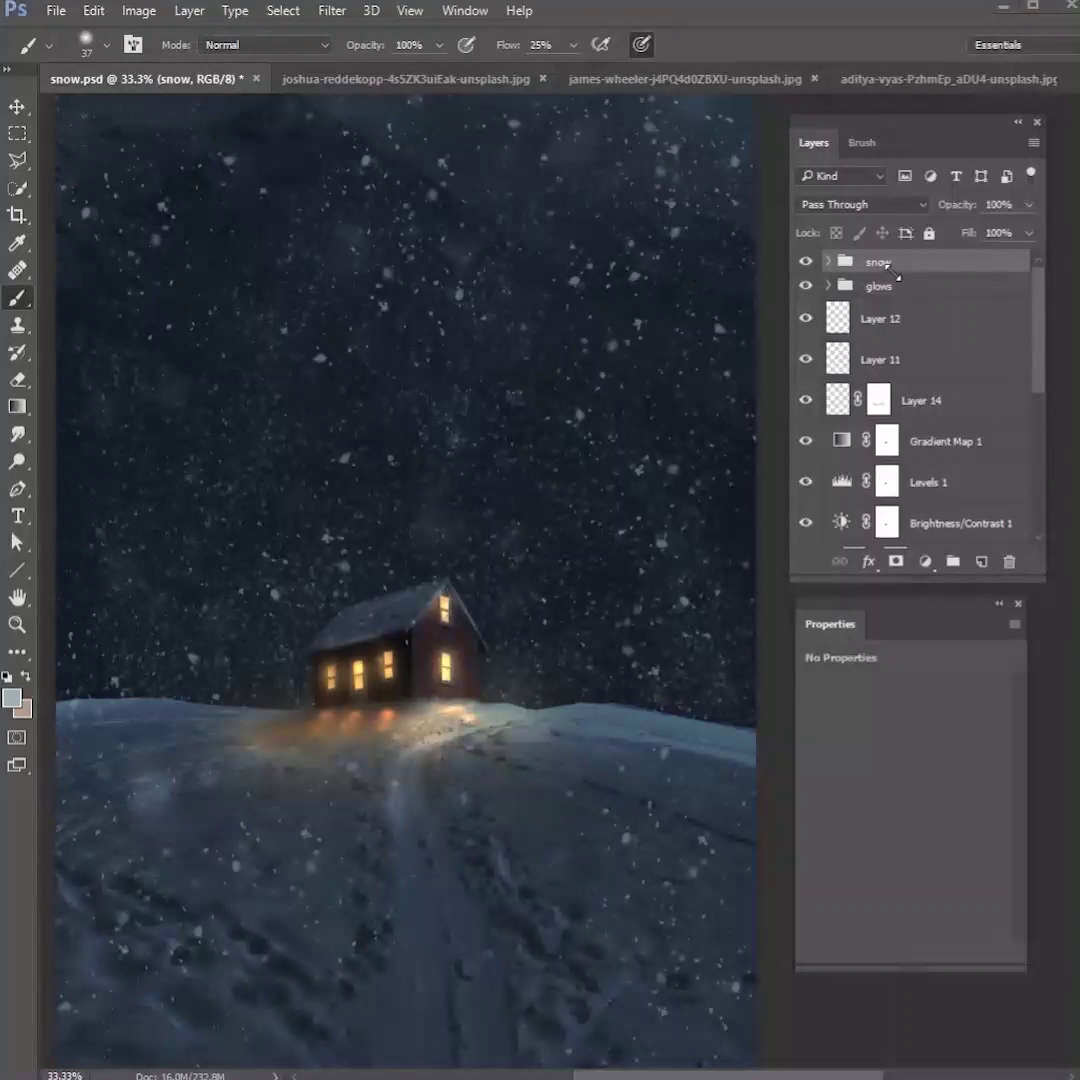
Step: Add a Selective Color adjustment above the snow group, setting cyan to +8% and lowering yellow in the Neutrals
{"action": "left_click", "coordinate": [925, 561]}
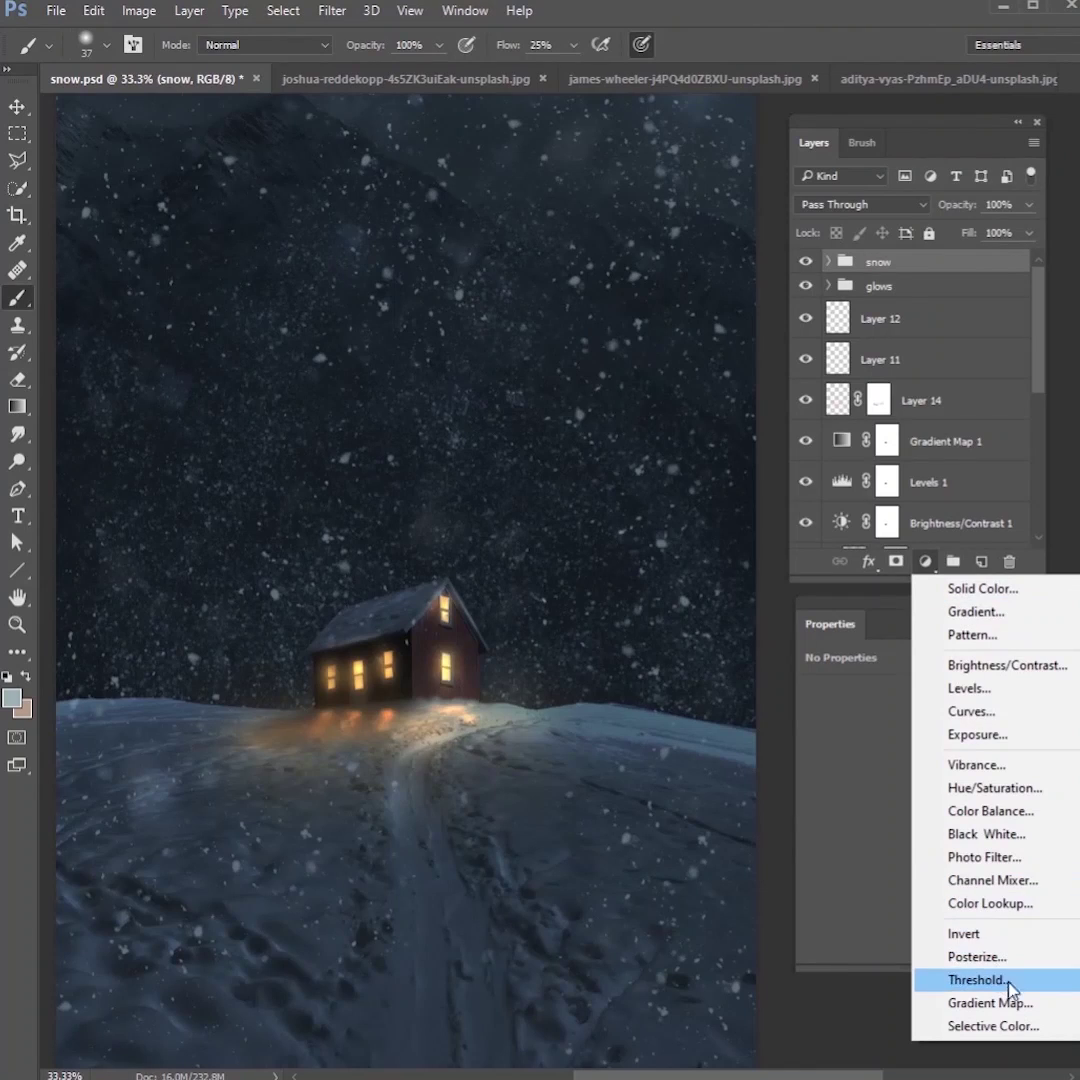
{"action": "left_click", "coordinate": [993, 1026]}
{"action": "left_click", "coordinate": [905, 716]}
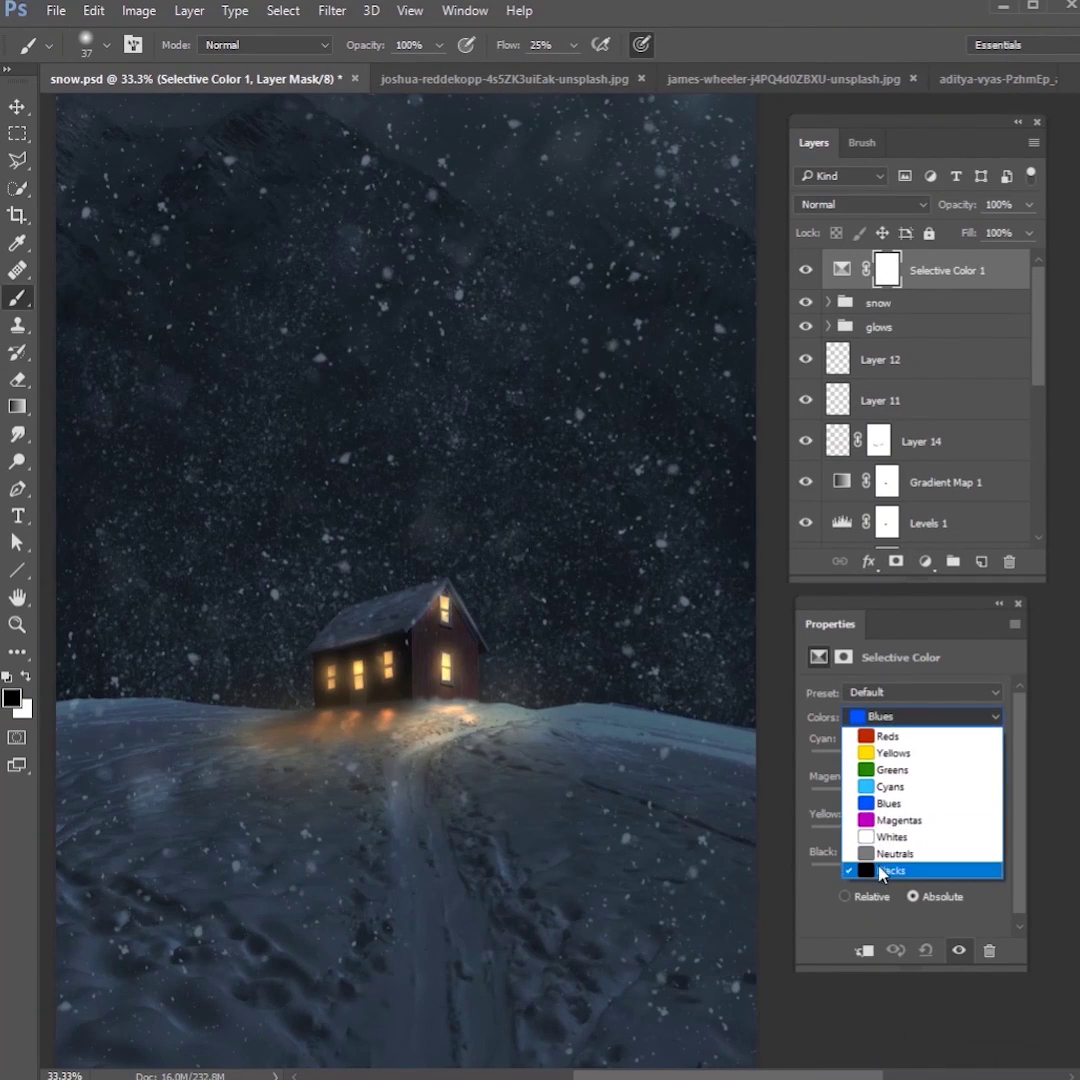
{"action": "left_click", "coordinate": [880, 853]}
{"action": "left_click_drag", "start_coordinate": [903, 758], "coordinate": [910, 760]}
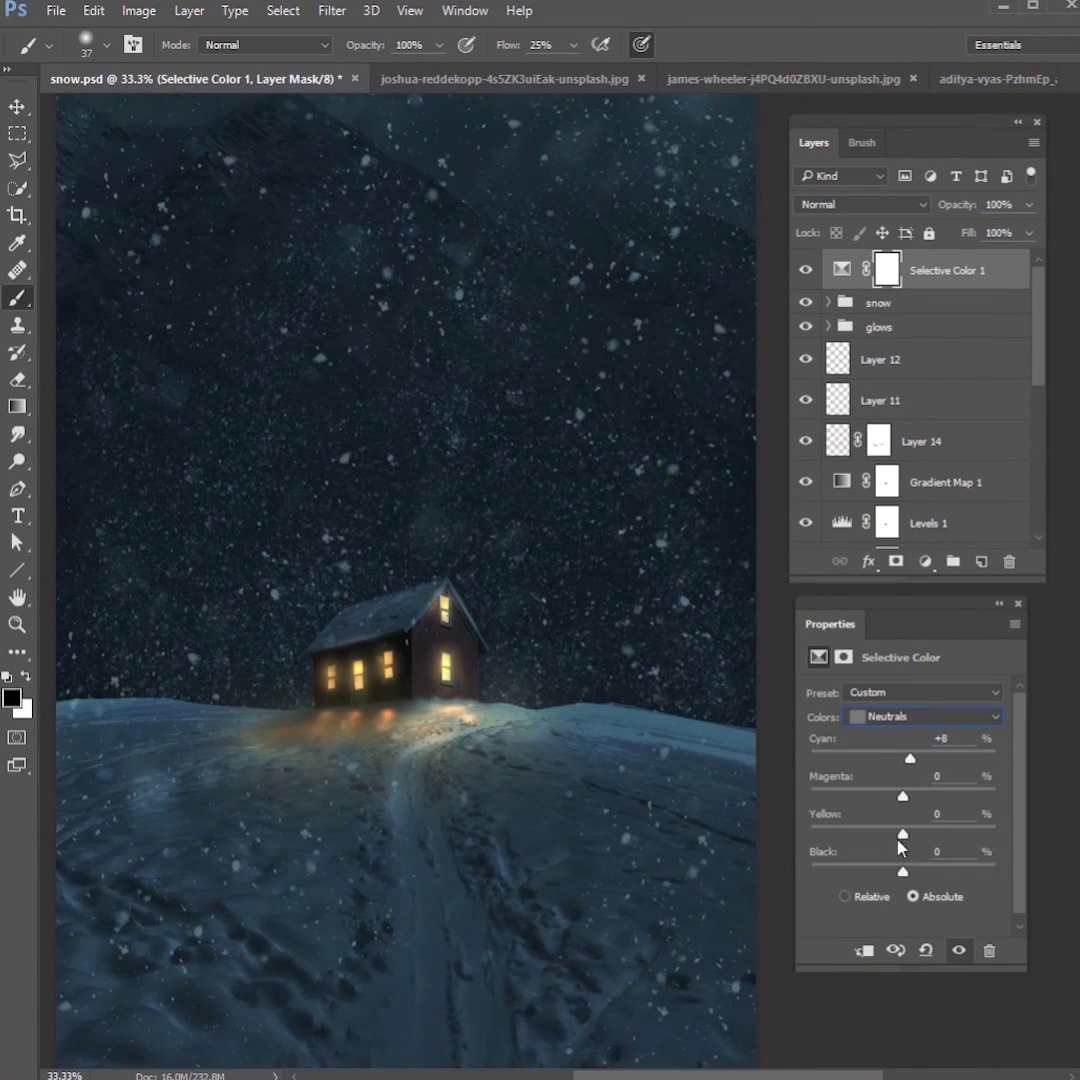
{"action": "left_click_drag", "start_coordinate": [905, 843], "coordinate": [893, 838]}
Step: In the Selective Color Blacks, set magenta to -8%, yellow to -7% and black to -5%, and lower cyan
{"action": "left_click", "coordinate": [925, 716]}
{"action": "left_click", "coordinate": [880, 869]}
{"action": "left_click_drag", "start_coordinate": [903, 758], "coordinate": [898, 872]}
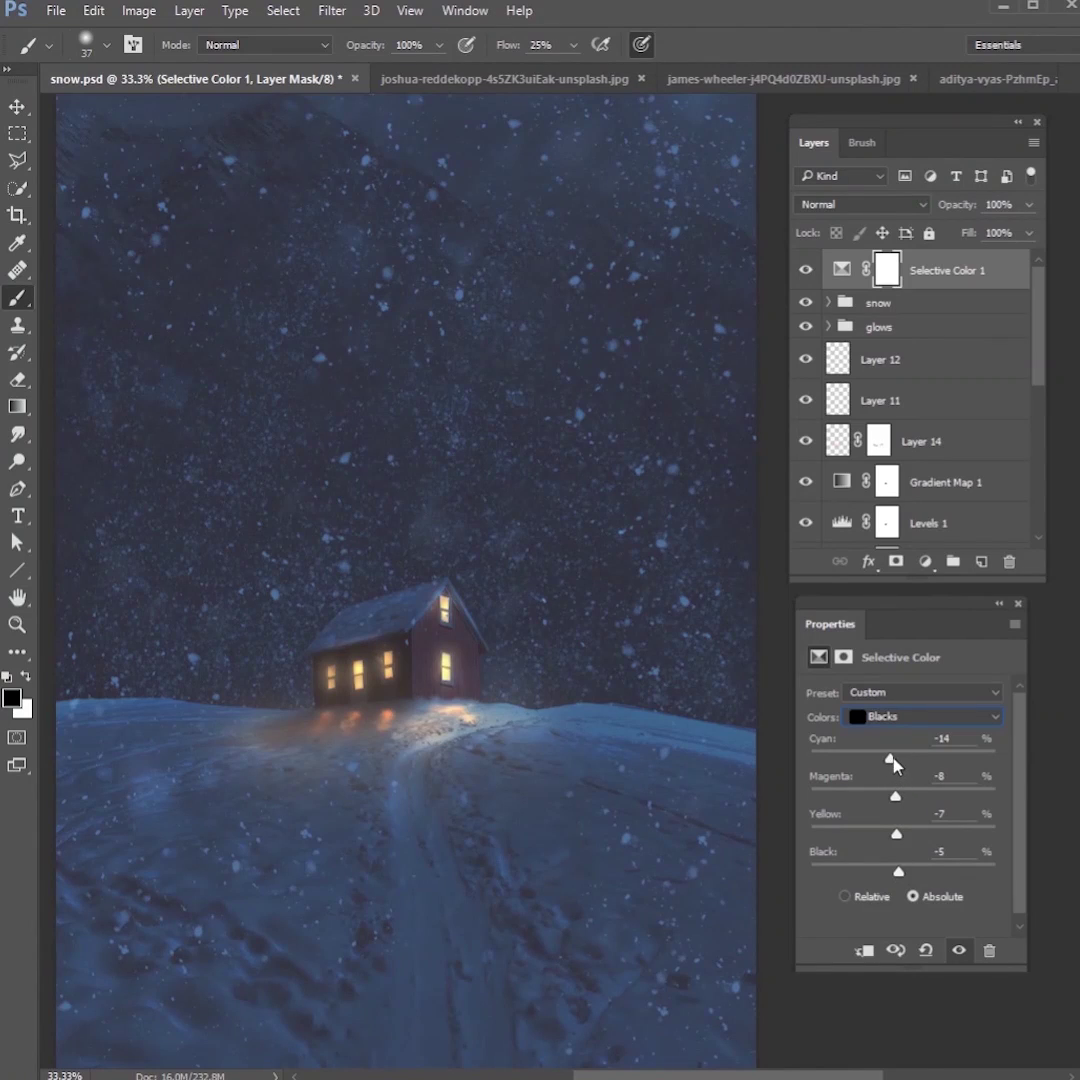
{"action": "left_click_drag", "start_coordinate": [893, 765], "coordinate": [895, 764]}
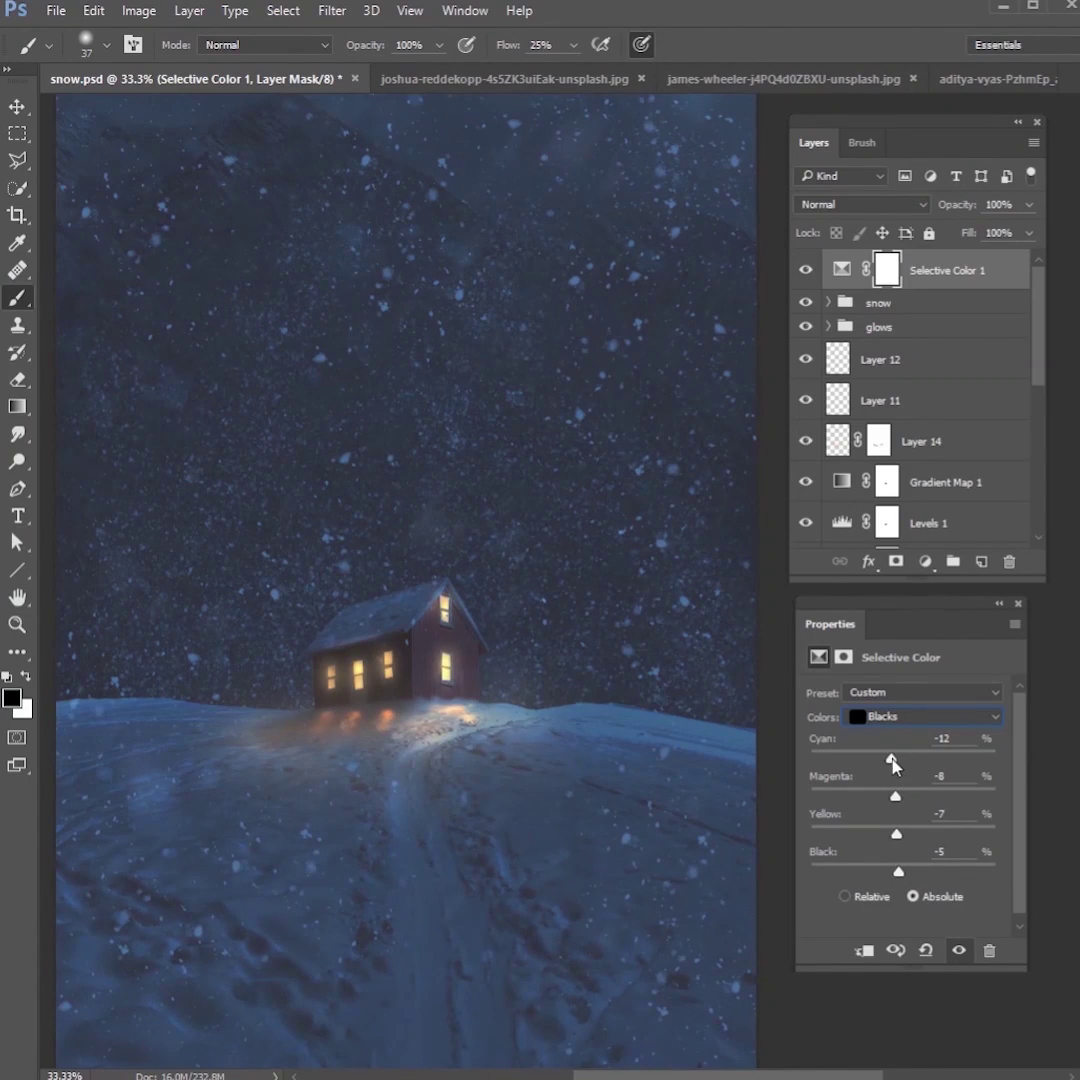
Step: Add a Brightness/Contrast adjustment on top with brightness 46 and contrast 78
{"action": "left_click", "coordinate": [928, 563]}
{"action": "left_click", "coordinate": [945, 663]}
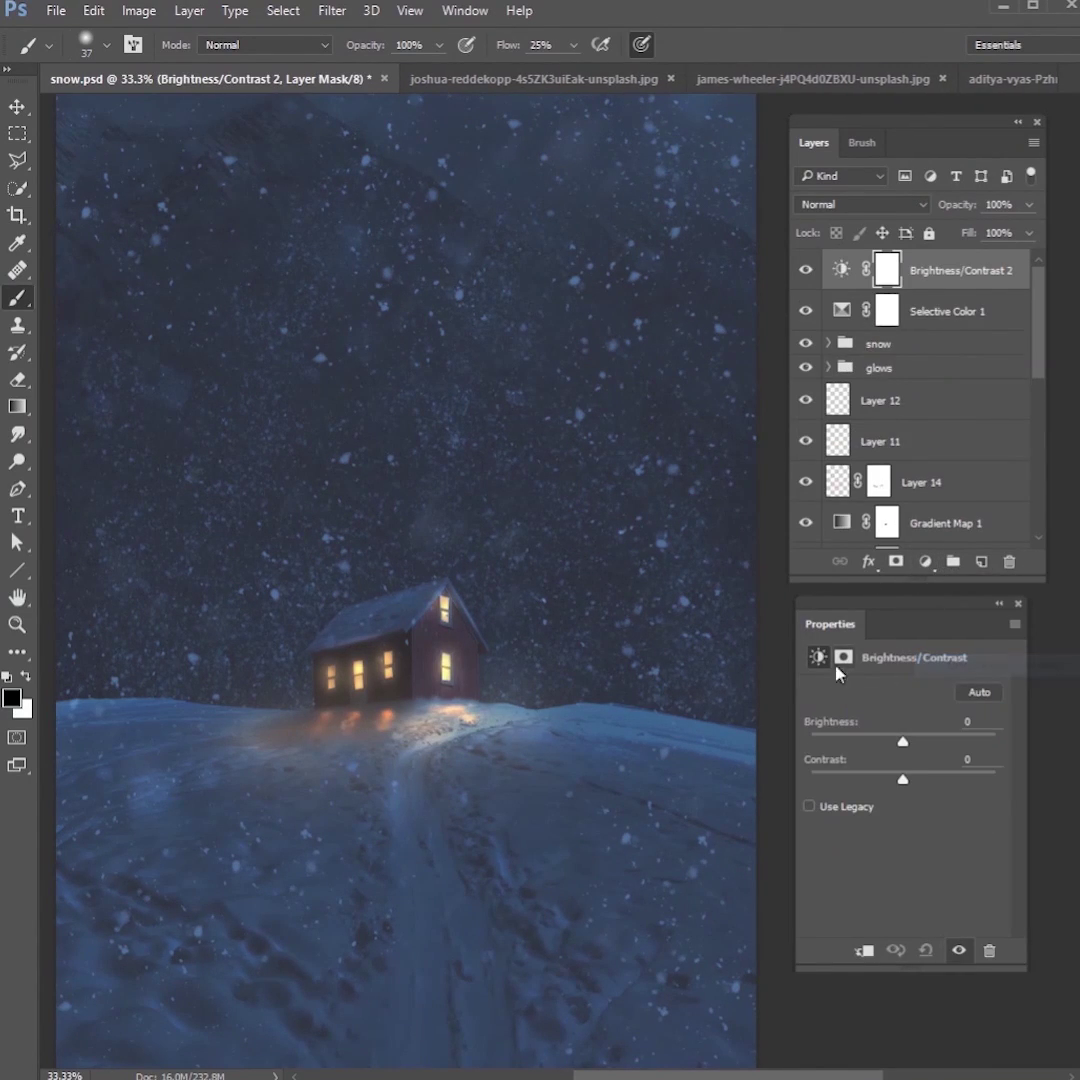
{"action": "left_click_drag", "start_coordinate": [906, 741], "coordinate": [973, 778]}
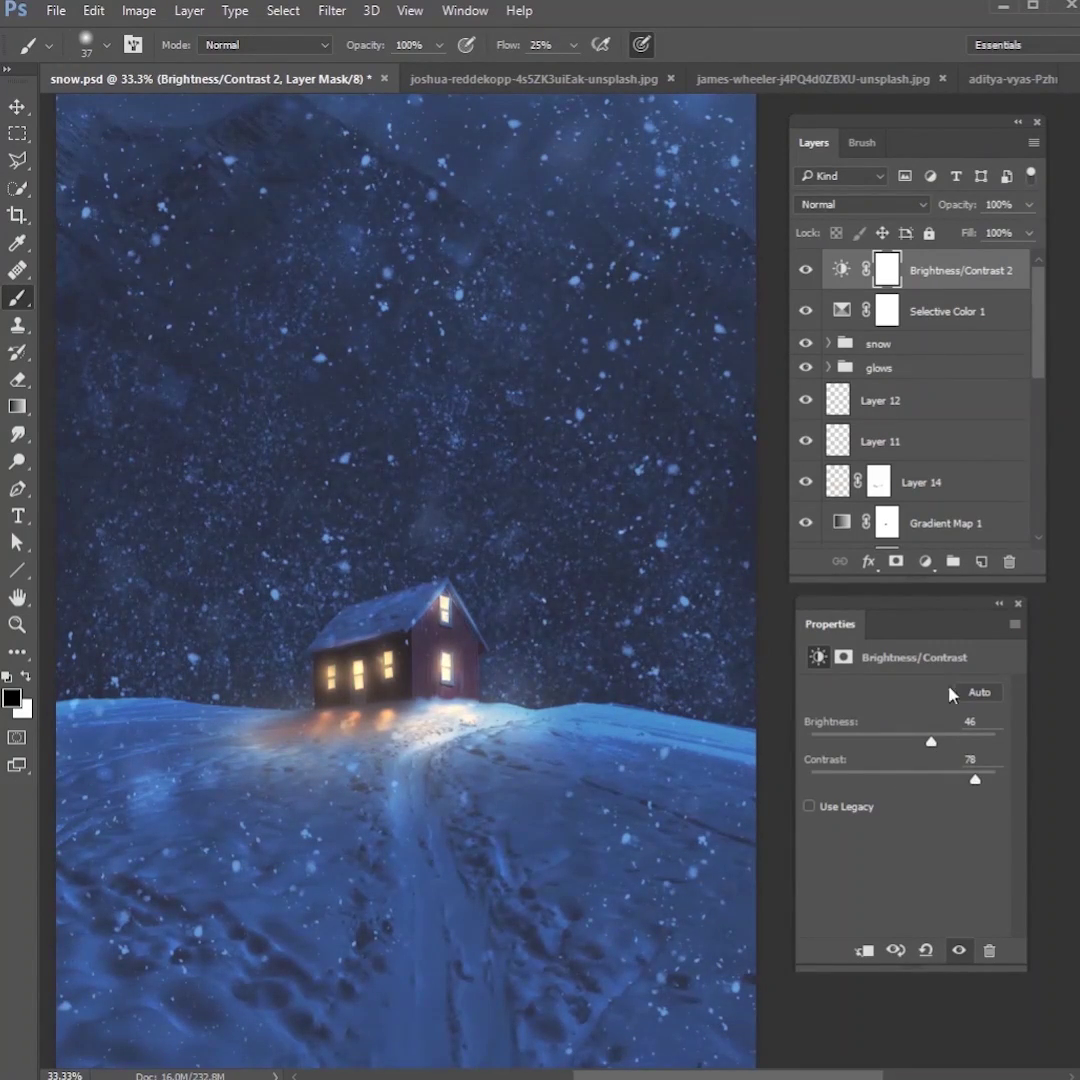
Step: Sharpen the scene by stamping all visible layers onto a new top layer, applying High Pass at 3.5 pixels and blending it with Overlay
{"action": "left_click", "coordinate": [981, 561]}
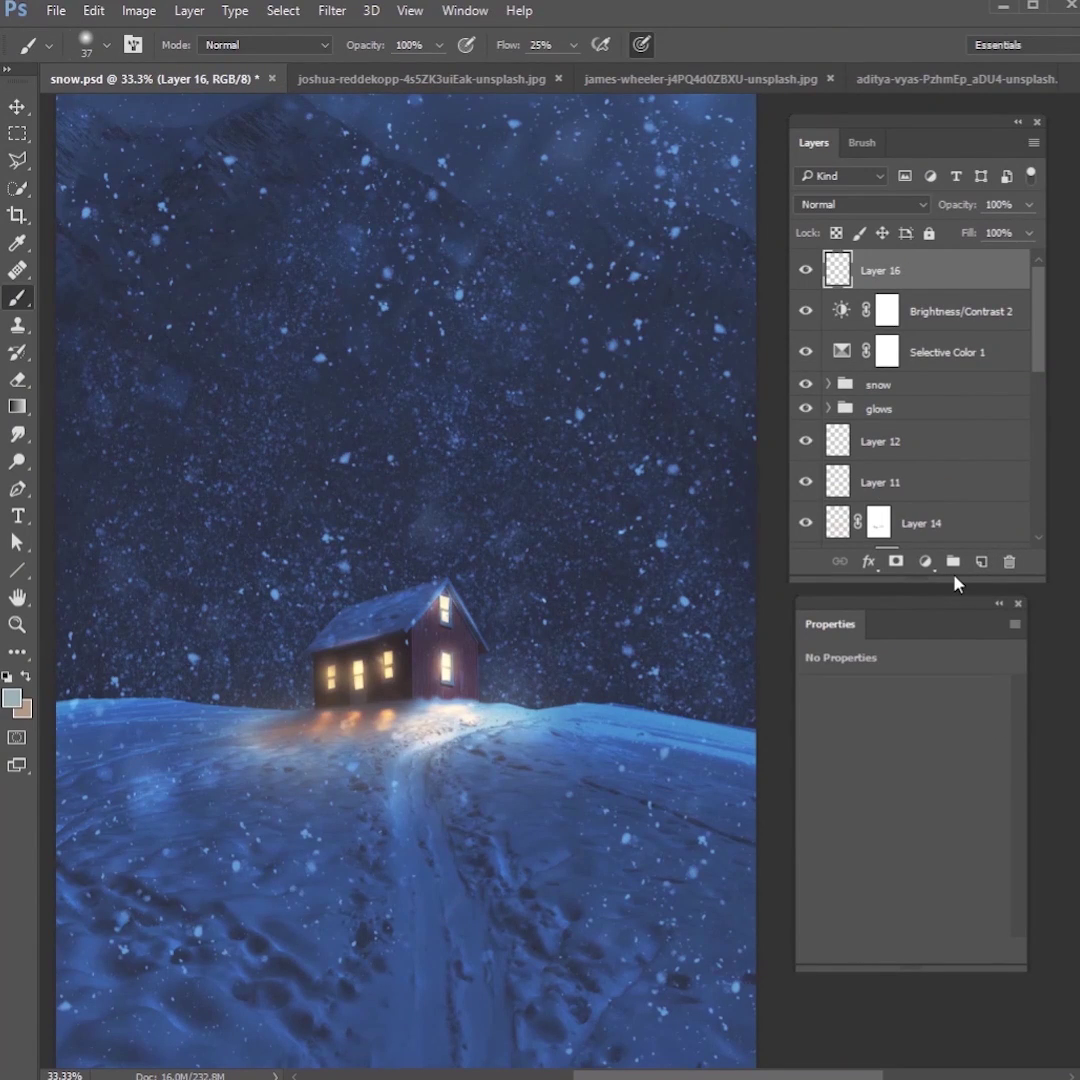
{"action": "key", "text": "ctrl+alt+shift+e"}
{"action": "left_click", "coordinate": [332, 10]}
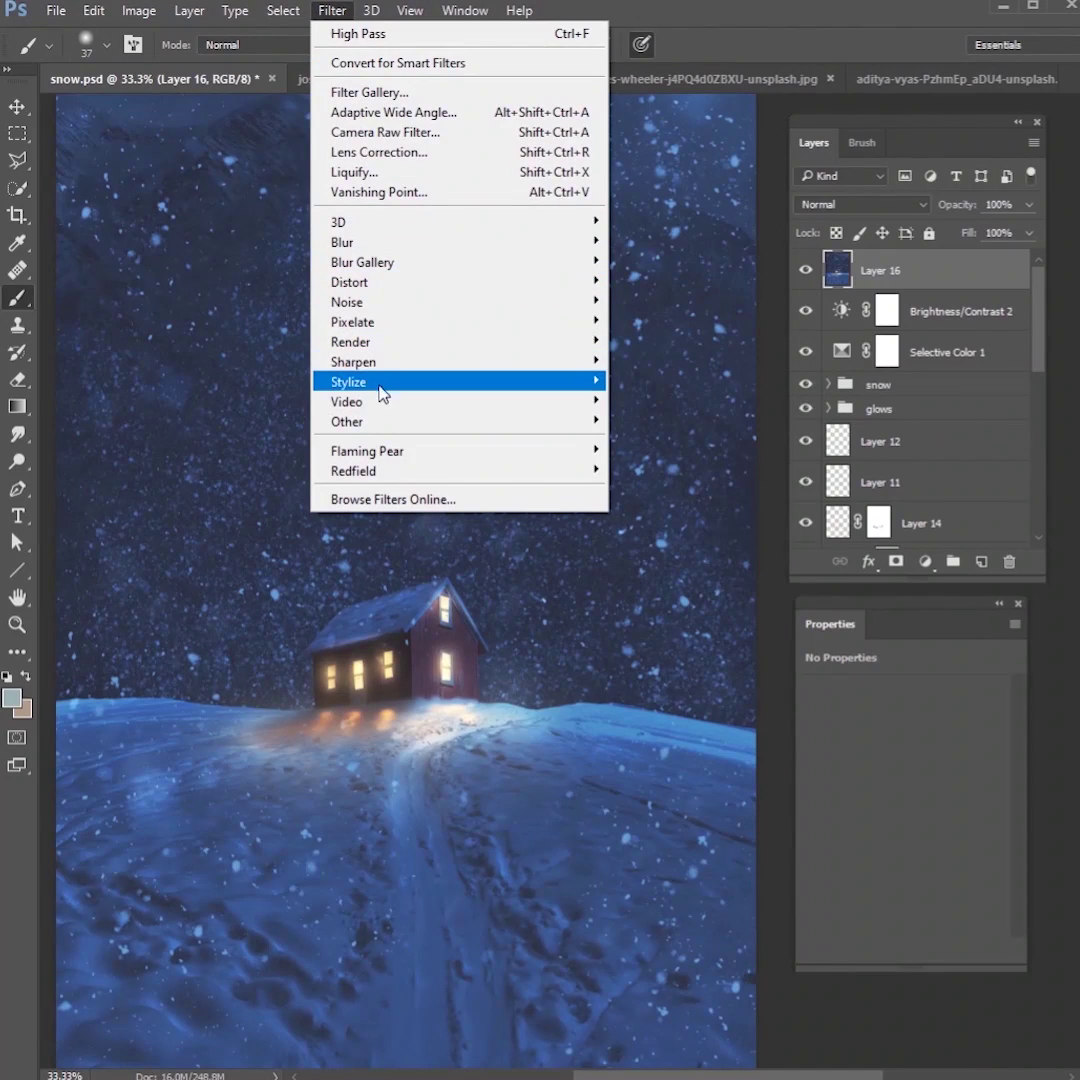
{"action": "mouse_move", "coordinate": [378, 421]}
{"action": "left_click", "coordinate": [640, 442]}
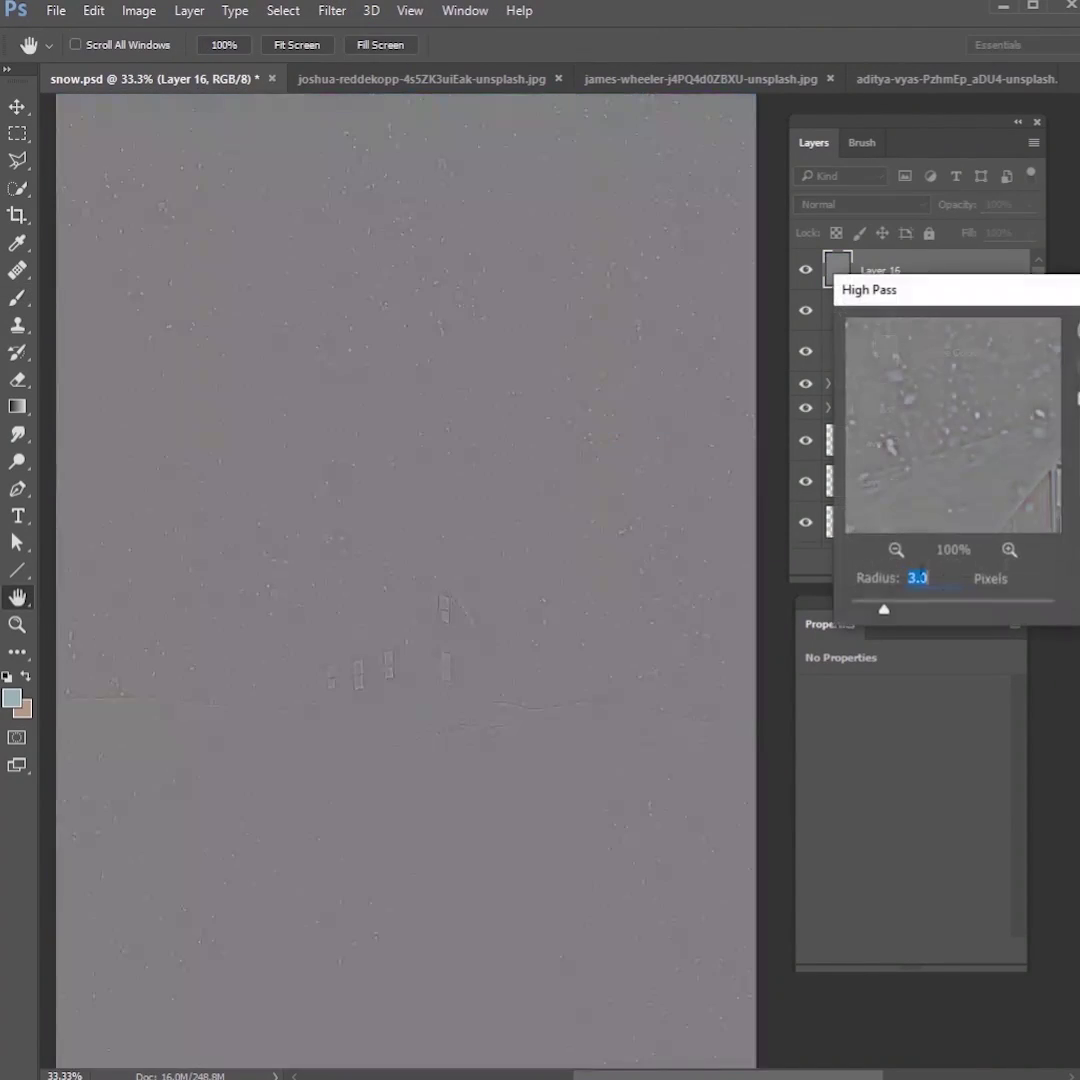
{"action": "type", "text": "3.5"}
{"action": "key", "text": "Return"}
{"action": "key", "text": "b"}
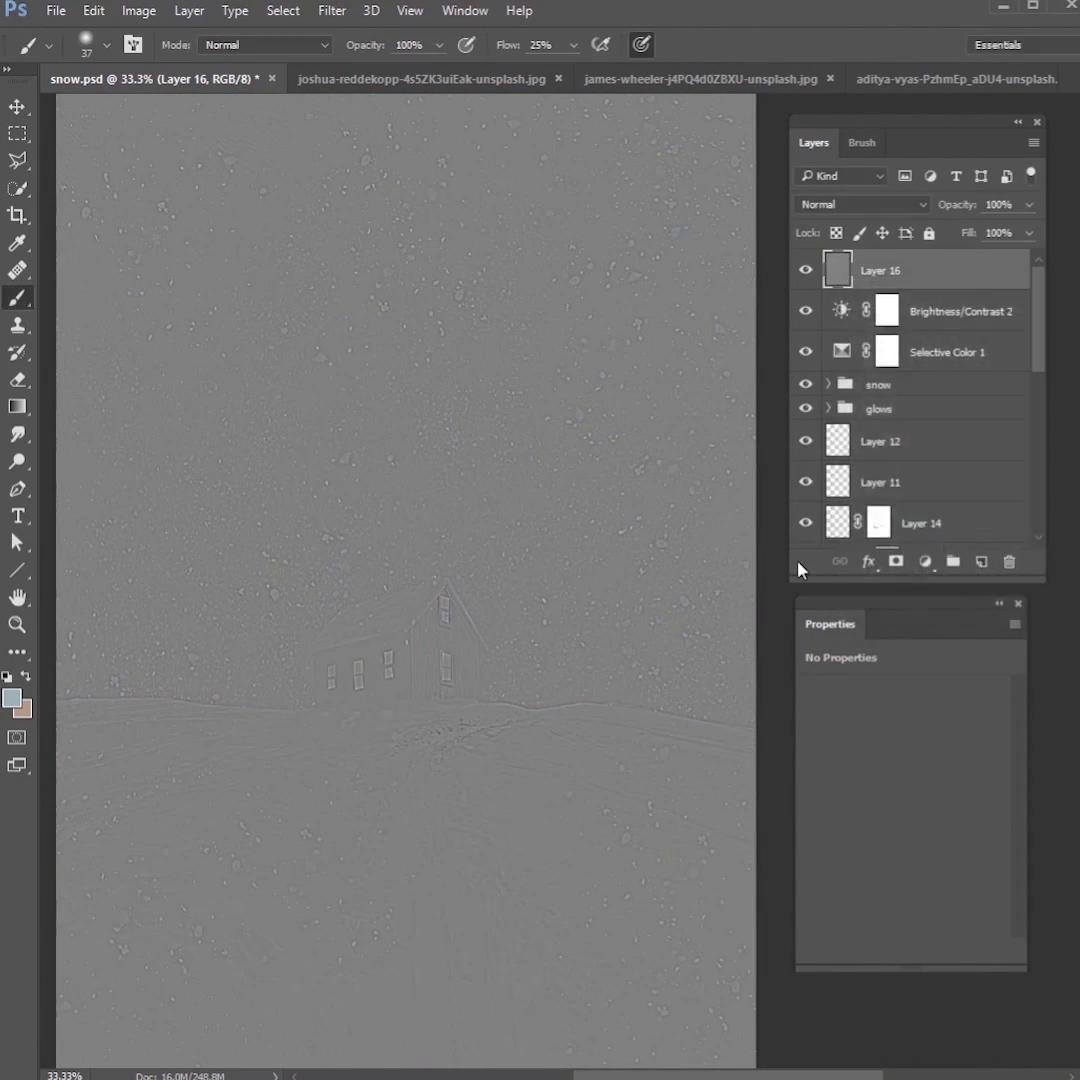
{"action": "left_click", "coordinate": [860, 204]}
{"action": "left_click", "coordinate": [853, 411]}
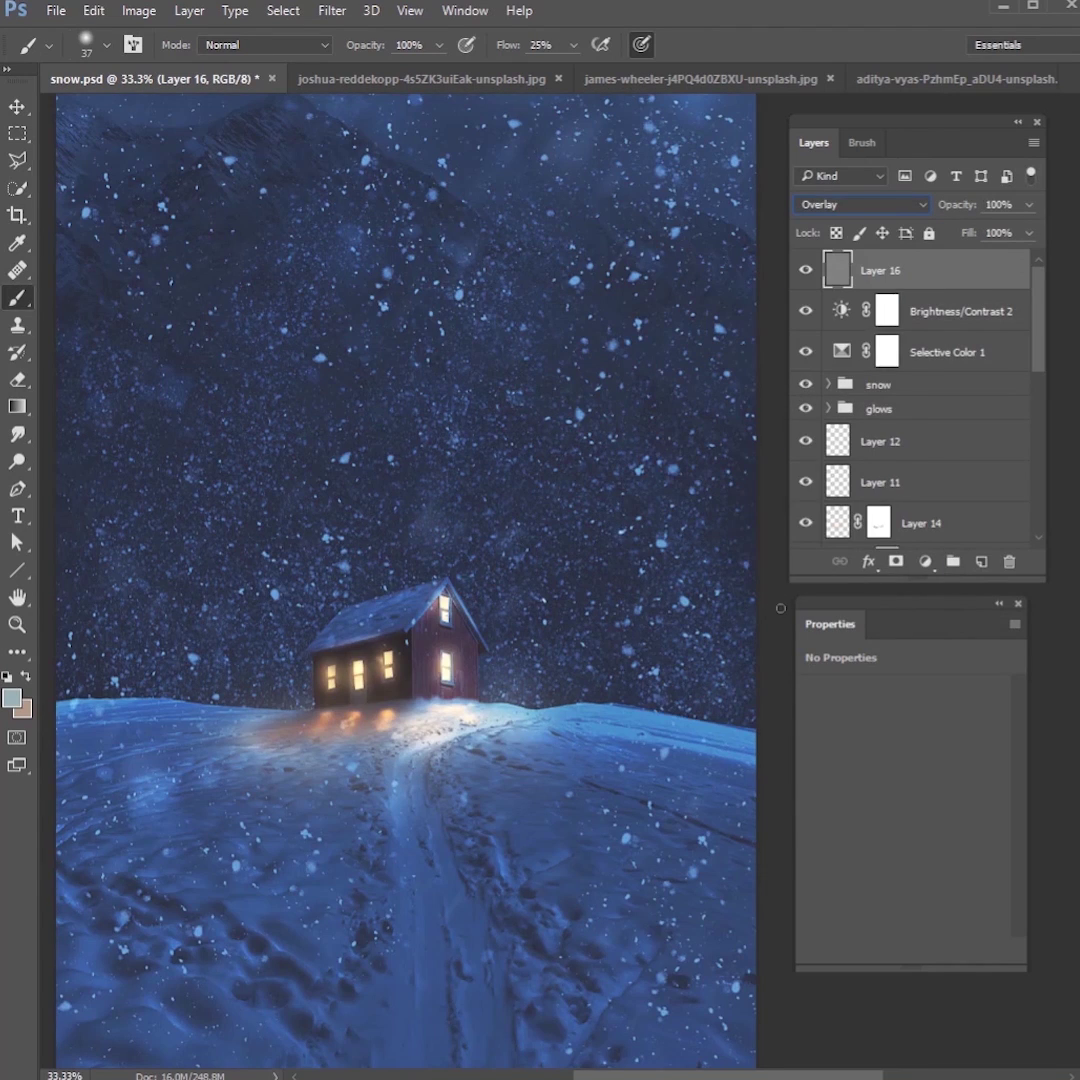